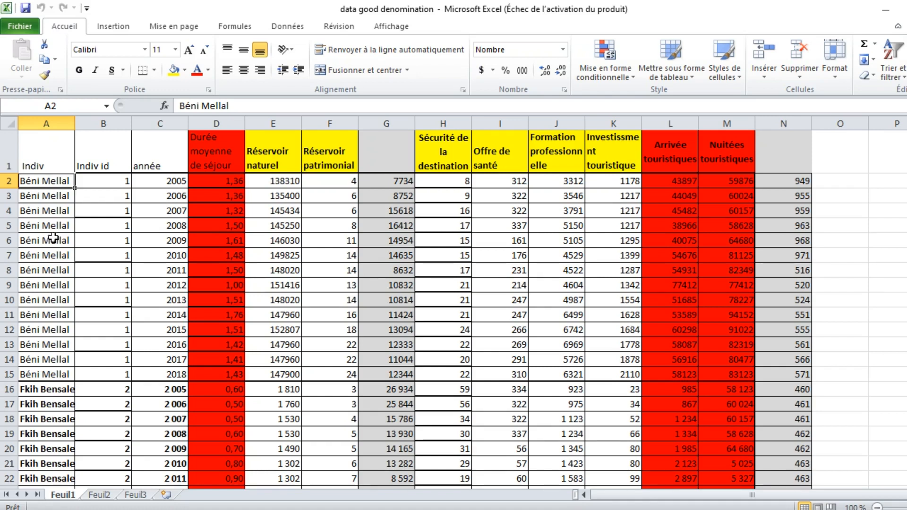
# - Examine how the Indiv and Indiv id columns group the panel's rows by individual, from Béni Mellal onward
pyautogui.scroll(-4, 61, 299)
pyautogui.scroll(-5, 62, 300)
pyautogui.scroll(9, 61, 299)
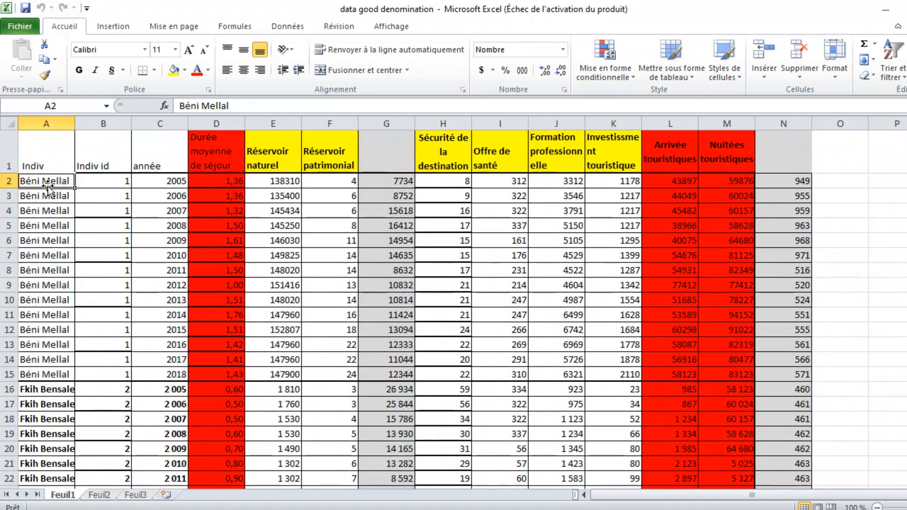
pyautogui.moveTo(42, 181); pyautogui.dragTo(53, 374)
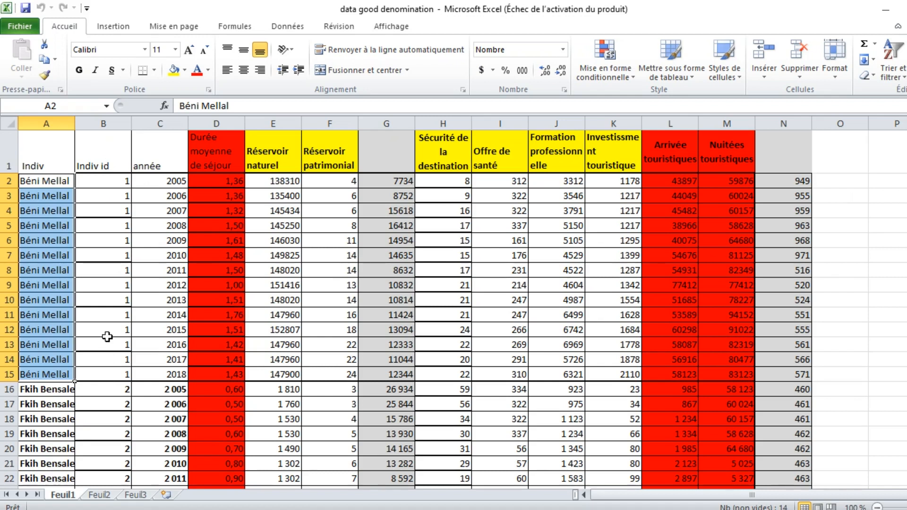
pyautogui.scroll(-3, 101, 330)
pyautogui.moveTo(39, 227); pyautogui.dragTo(47, 422)
pyautogui.moveTo(110, 225); pyautogui.dragTo(107, 422)
pyautogui.scroll(-10, 94, 406)
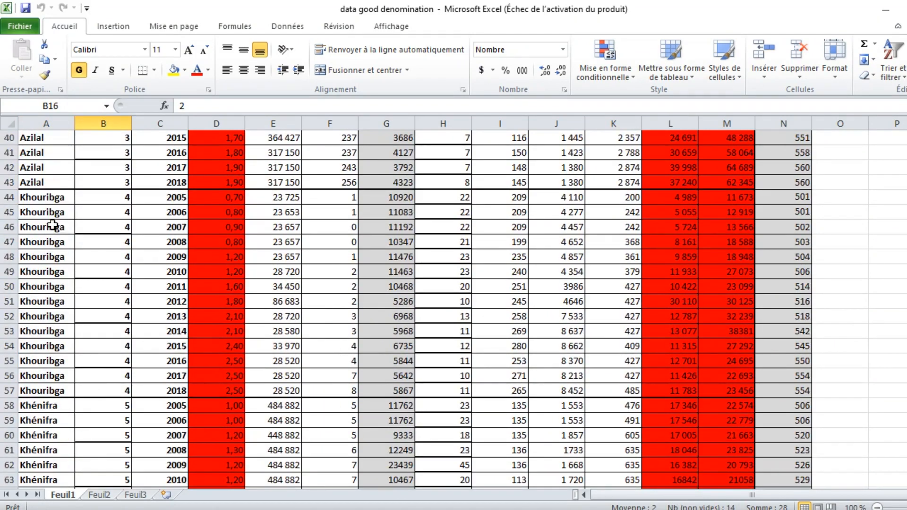
pyautogui.scroll(8, 53, 225)
pyautogui.scroll(-5, 44, 303)
pyautogui.scroll(-20, 44, 303)
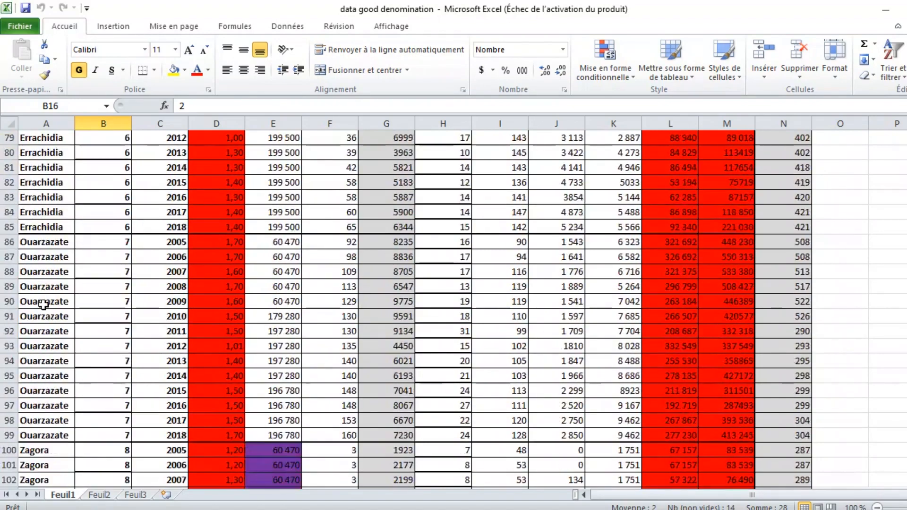
pyautogui.scroll(-11, 44, 303)
pyautogui.scroll(18, 44, 303)
pyautogui.scroll(20, 44, 303)
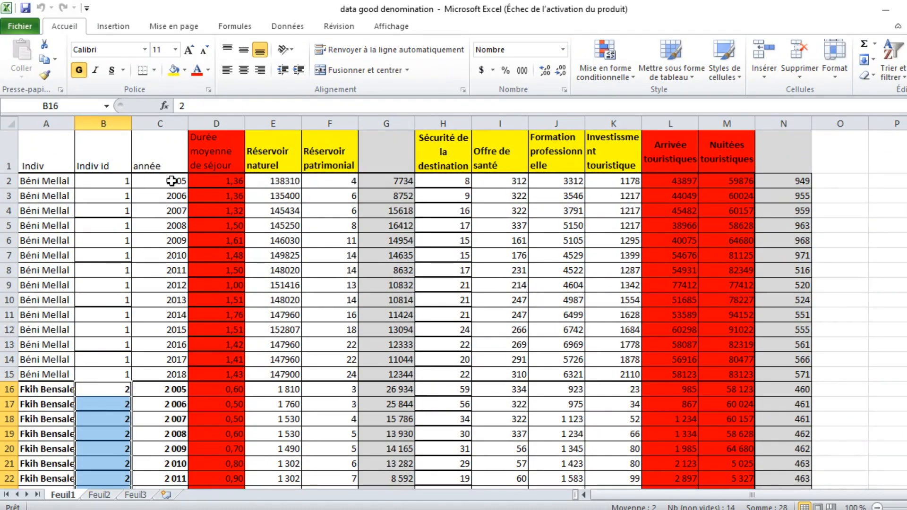
# - Review the 2005–2018 année values for Béni Mellal and the Durée moyenne de séjour, Réservoir naturel and Réservoir patrimonial headers
pyautogui.moveTo(172, 181); pyautogui.dragTo(173, 371)
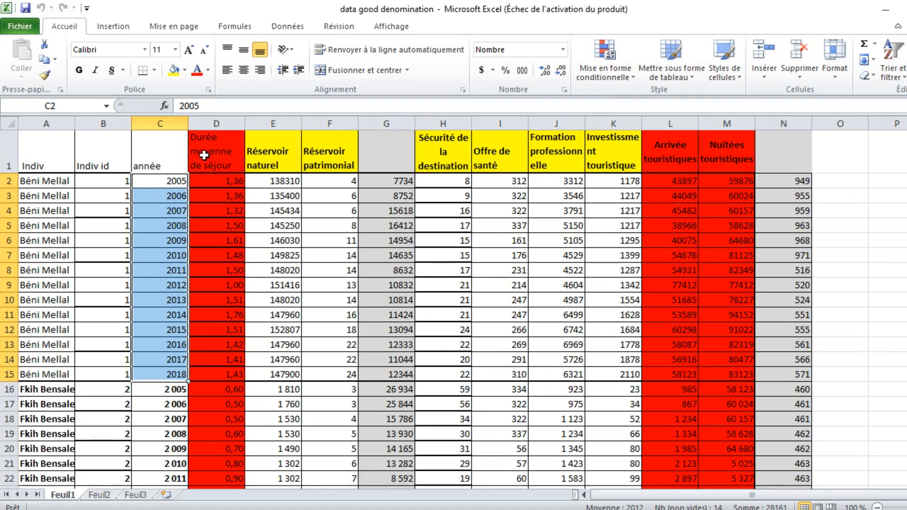
pyautogui.click(226, 137)
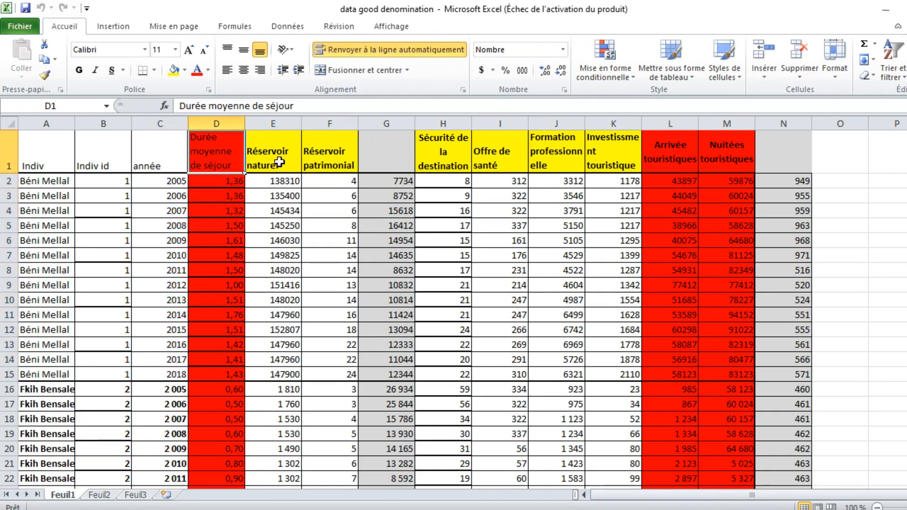
pyautogui.click(278, 157)
pyautogui.click(347, 149)
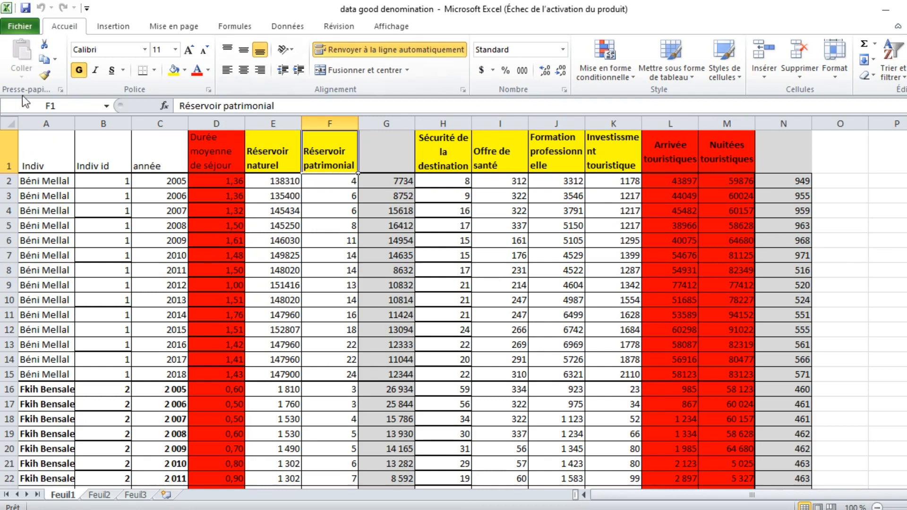
pyautogui.scroll(-1, 375, 349)
pyautogui.scroll(1, 372, 358)
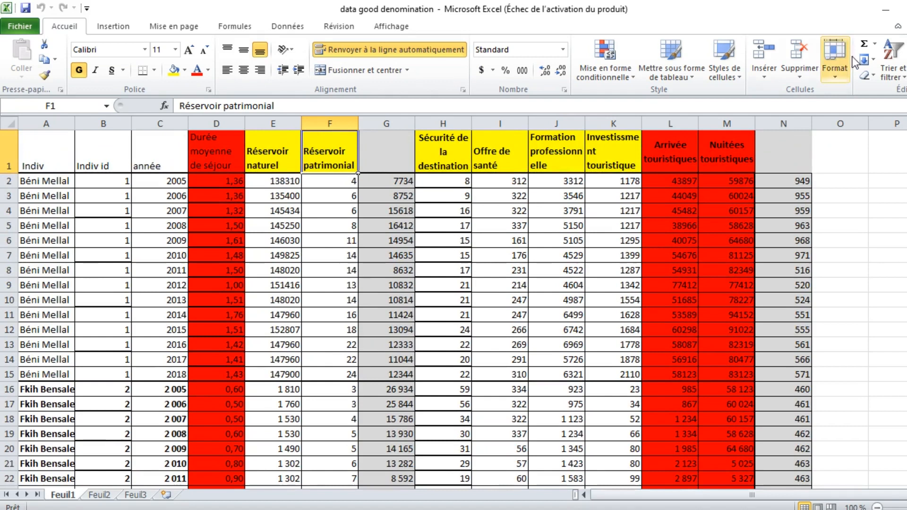
# - Leave the Excel workbook, launch EViews 10 from the desktop and dismiss its welcome screen
pyautogui.click(893, 17)
pyautogui.click(705, 17)
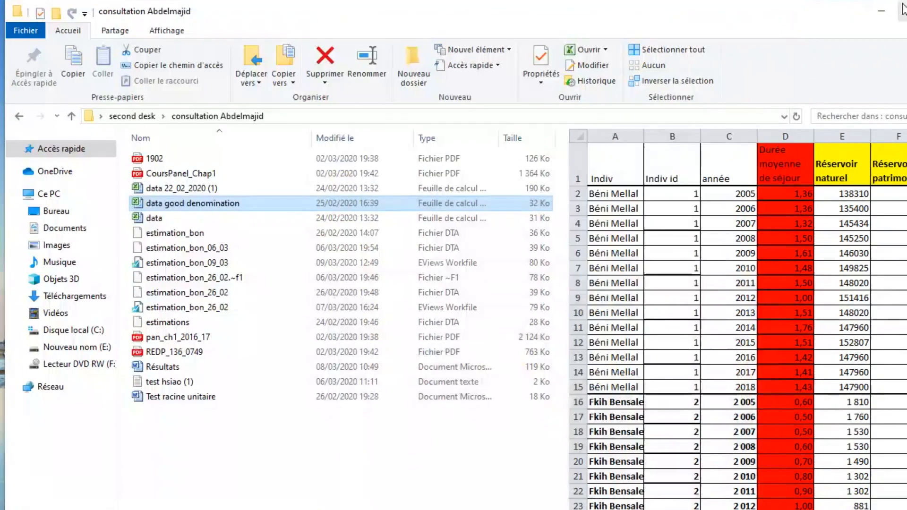
pyautogui.press('super+d')
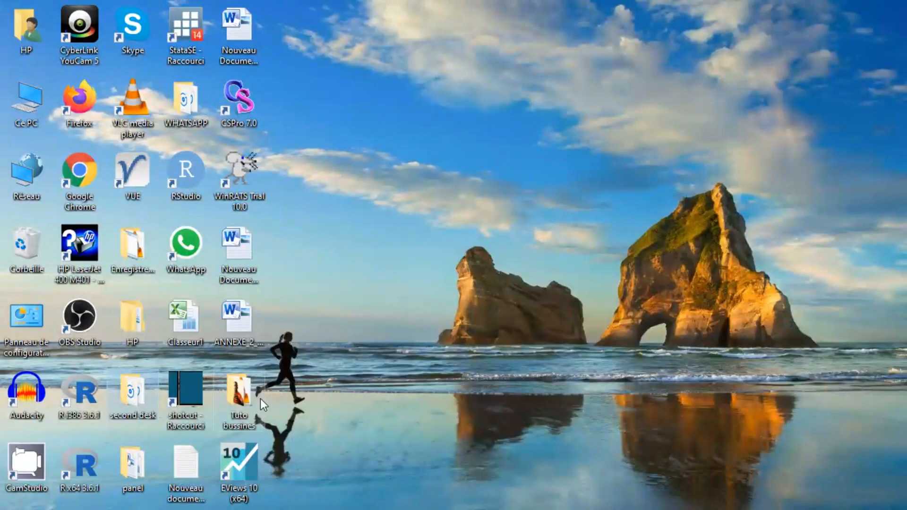
pyautogui.doubleClick(243, 451)
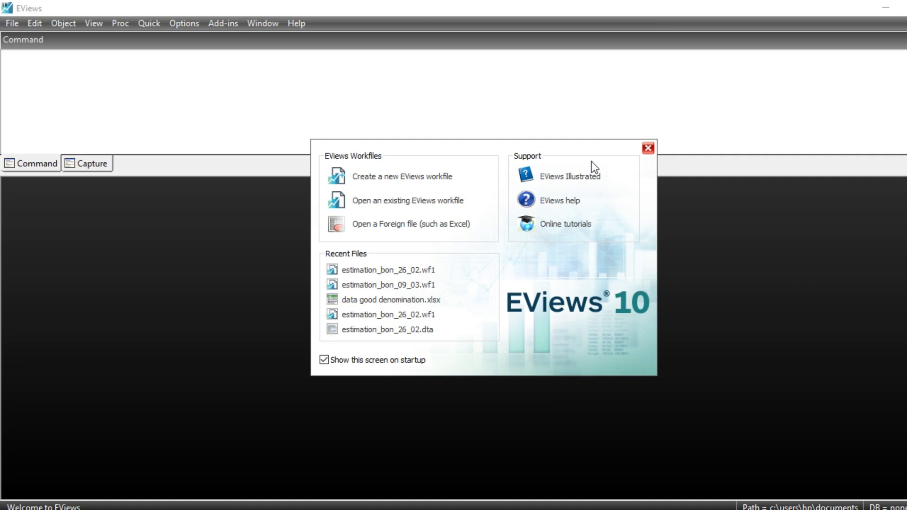
pyautogui.click(649, 148)
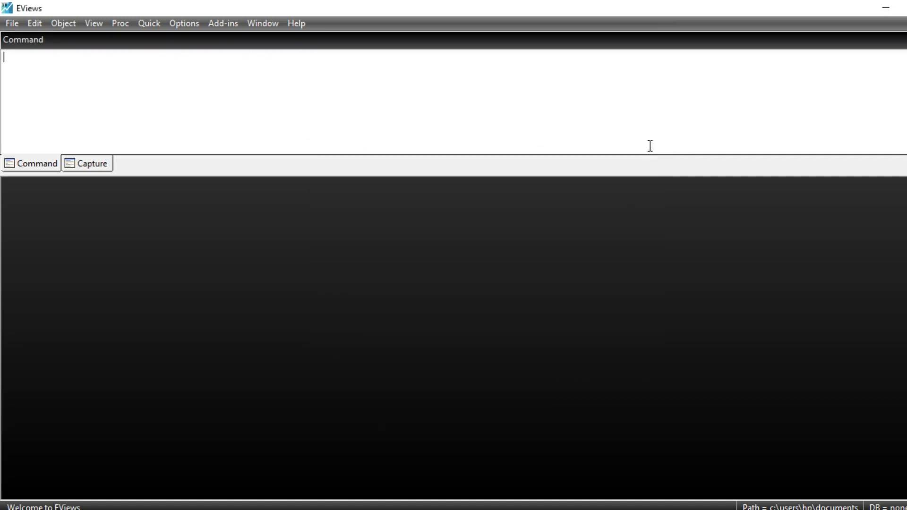
# - Start an import from file and browse to the second desk folder on the desktop (Bureau)
pyautogui.click(12, 22)
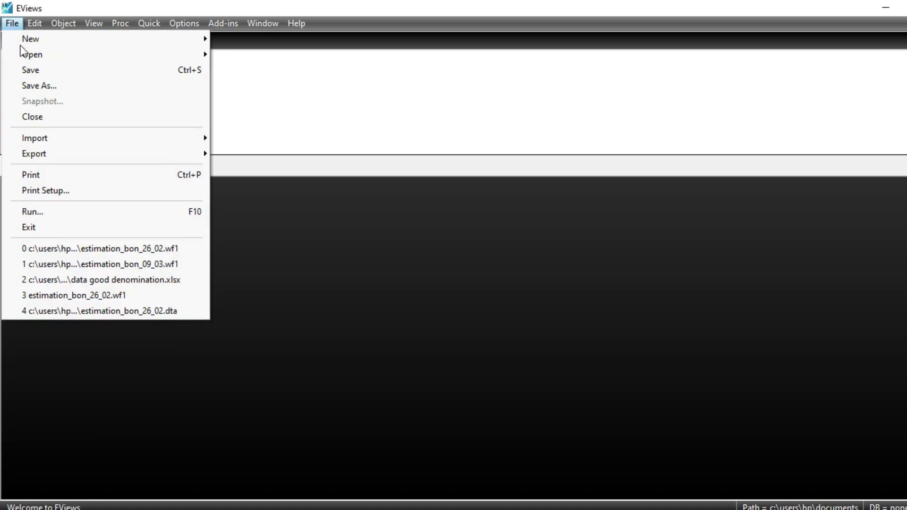
pyautogui.moveTo(78, 140)
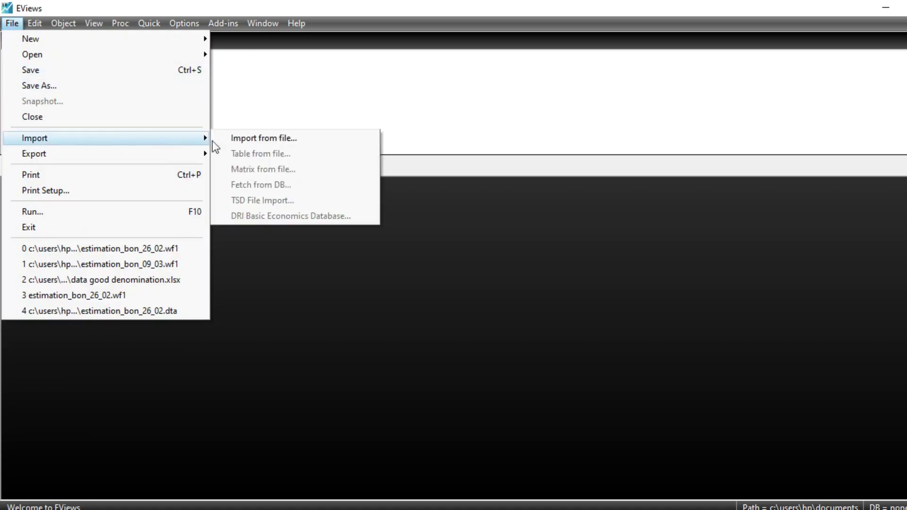
pyautogui.click(287, 139)
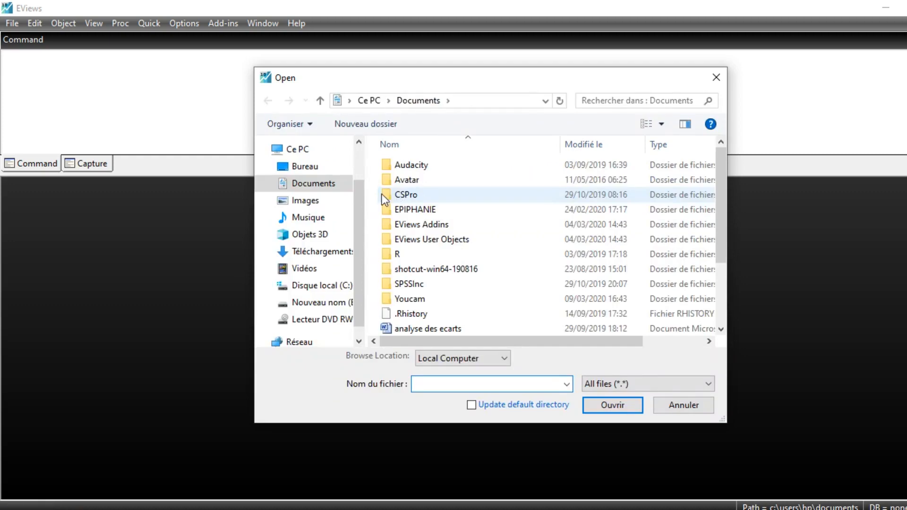
pyautogui.scroll(-1, 362, 231)
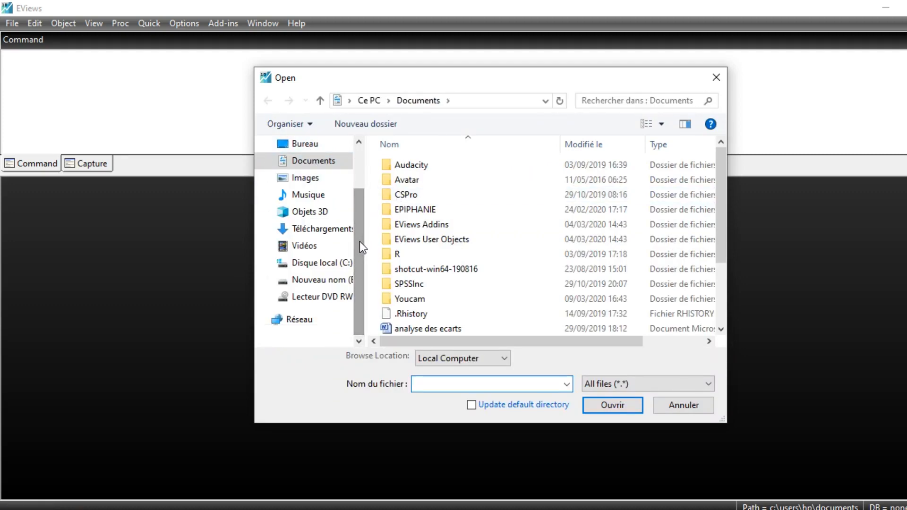
pyautogui.click(325, 147)
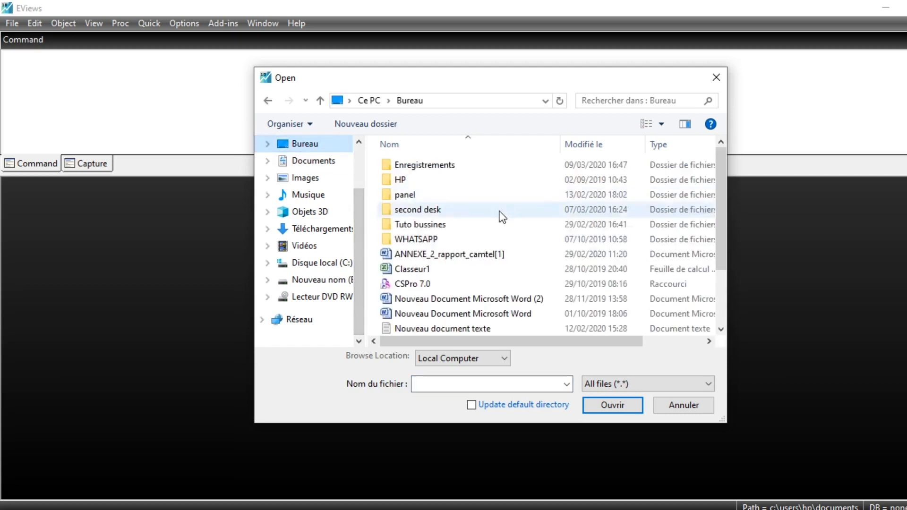
pyautogui.click(433, 214)
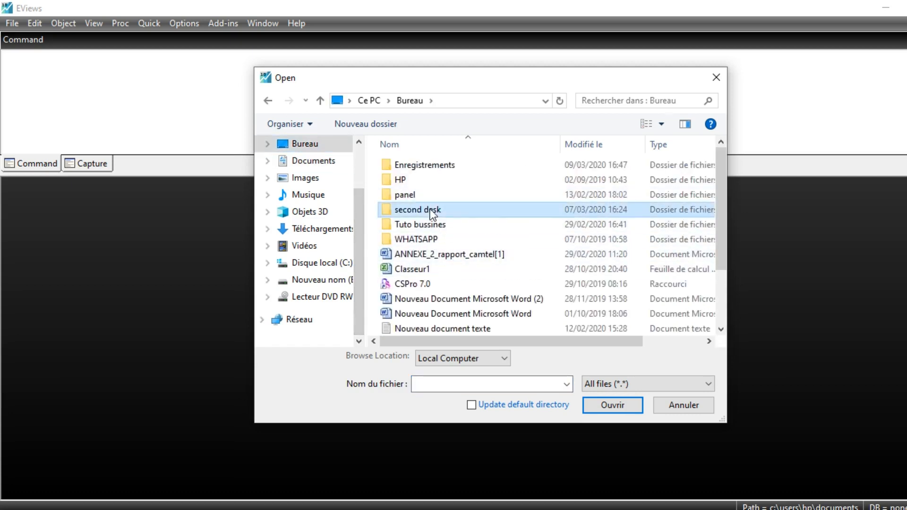
pyautogui.doubleClick(433, 214)
# - Find the consultation folder that holds the project data and open the "data good denomination" Excel file for import
pyautogui.scroll(-3, 518, 237)
pyautogui.scroll(-4, 518, 232)
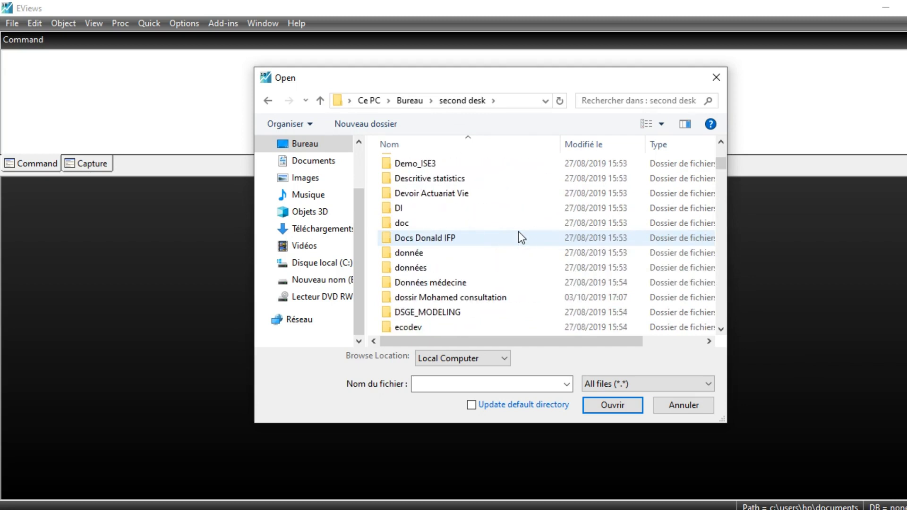
pyautogui.scroll(-13, 518, 236)
pyautogui.scroll(7, 496, 241)
pyautogui.scroll(10, 497, 240)
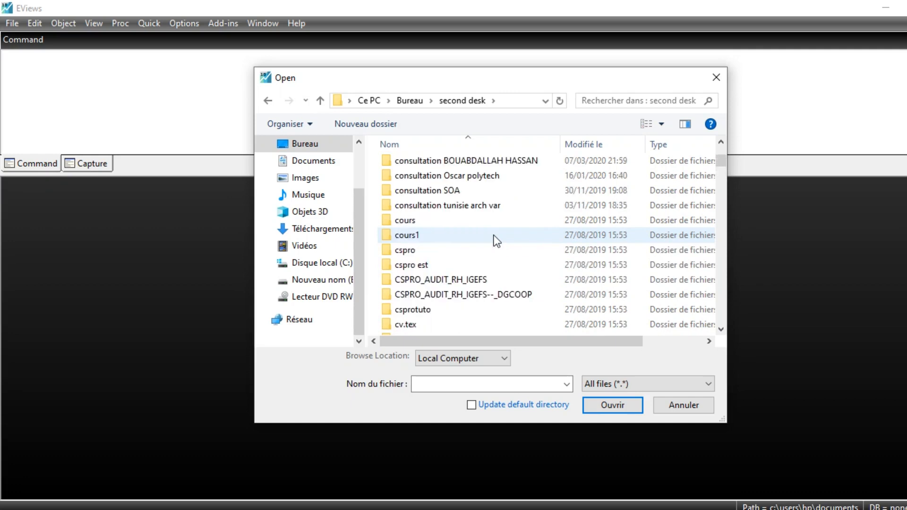
pyautogui.scroll(4, 496, 241)
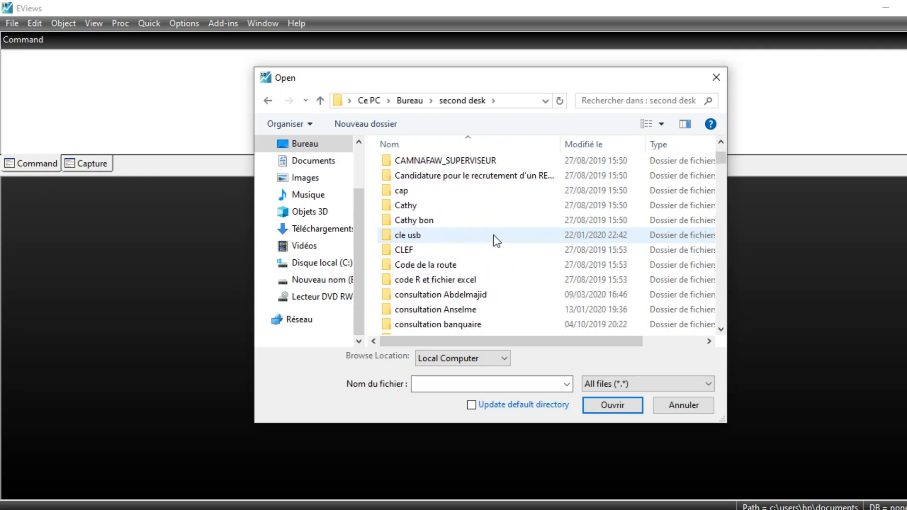
pyautogui.scroll(-2, 497, 241)
pyautogui.doubleClick(480, 208)
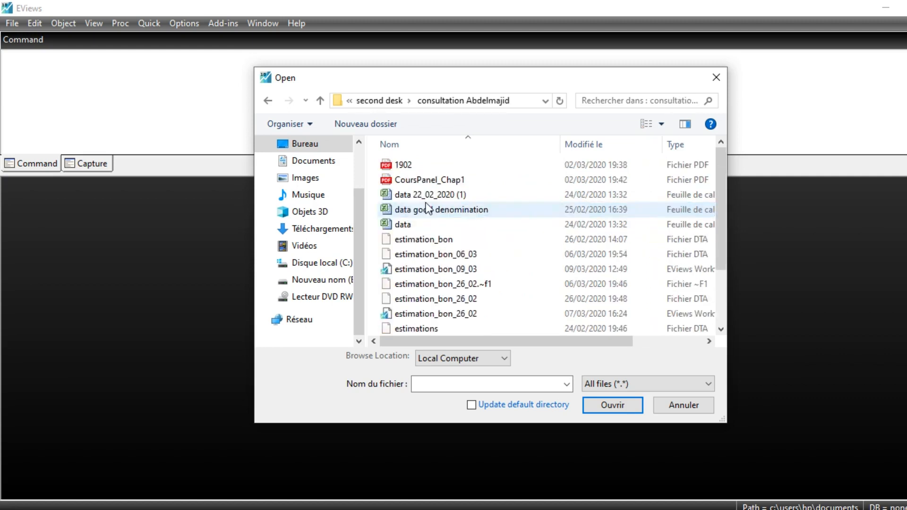
pyautogui.doubleClick(435, 211)
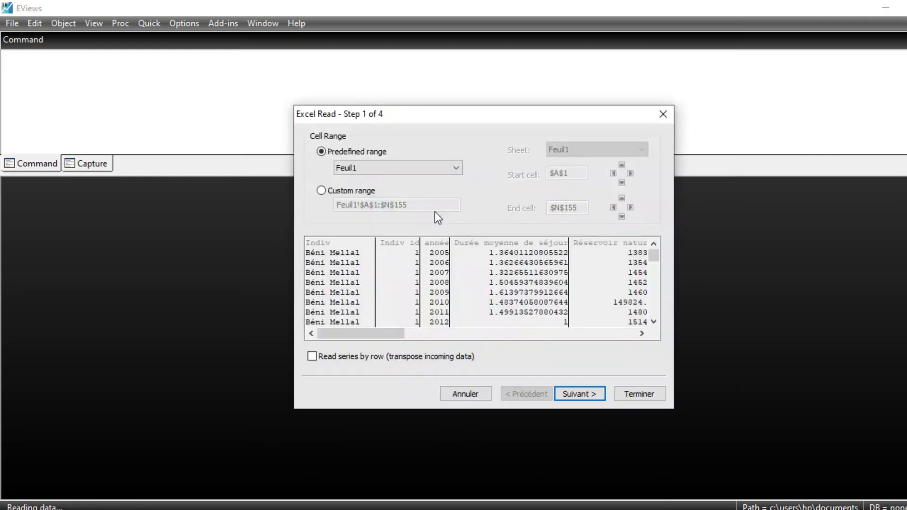
# - Import sheet Feuil1 as a new dated-panel workfile identified by indiv and annee, without linking to the external source
pyautogui.click(582, 396)
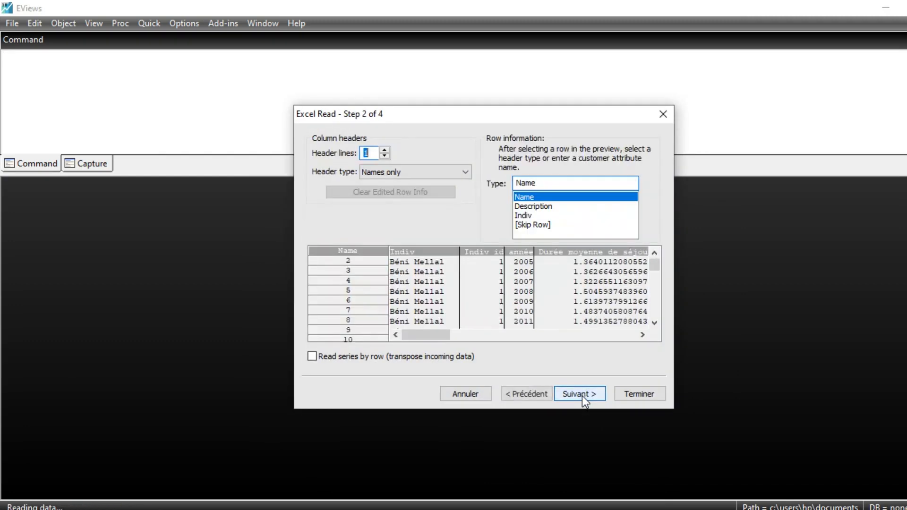
pyautogui.click(583, 395)
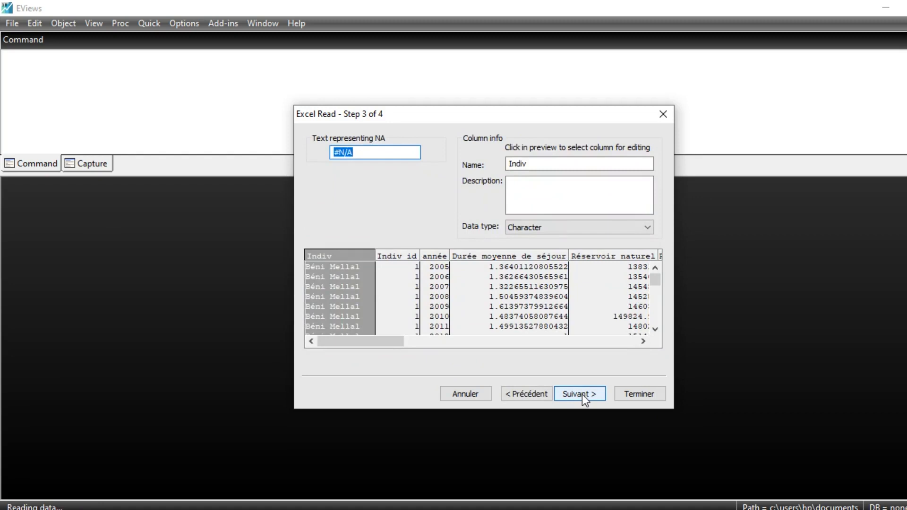
pyautogui.click(582, 394)
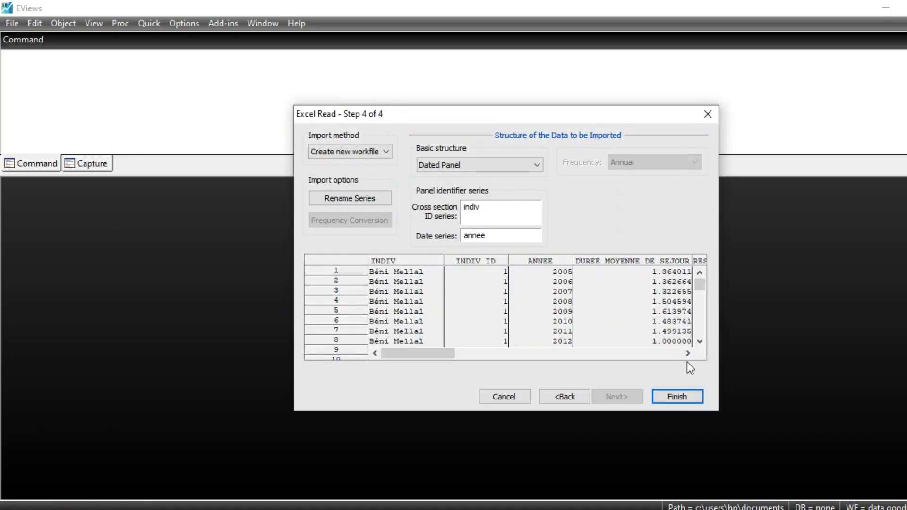
pyautogui.click(683, 398)
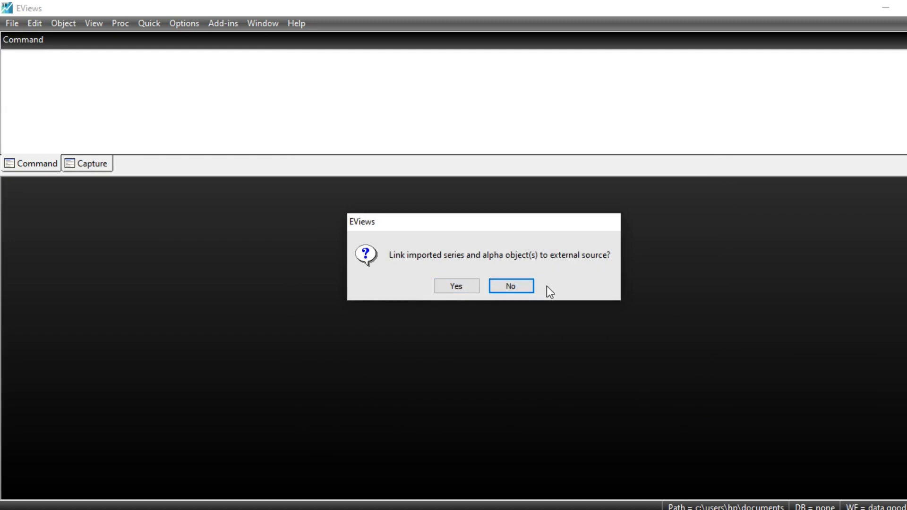
pyautogui.click(518, 285)
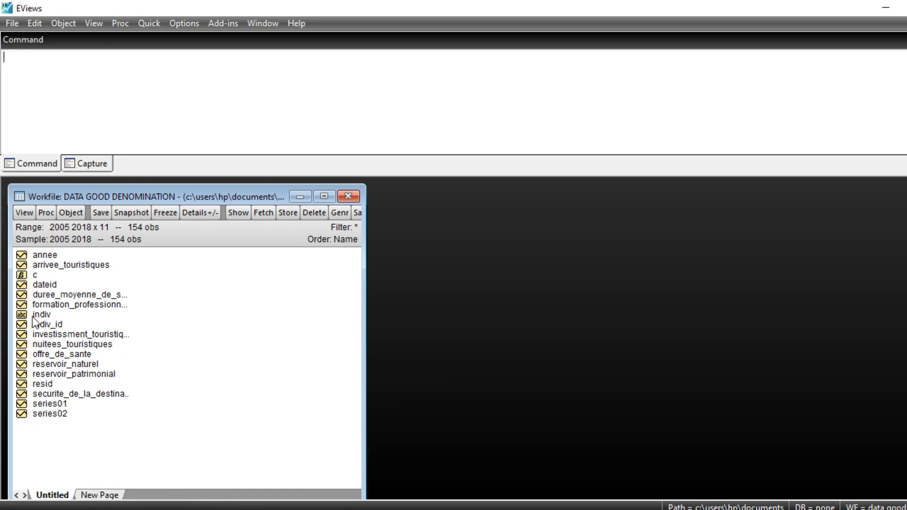
# - View the indiv_id series to check the identifiers assigned to each individual, and close it
pyautogui.doubleClick(45, 324)
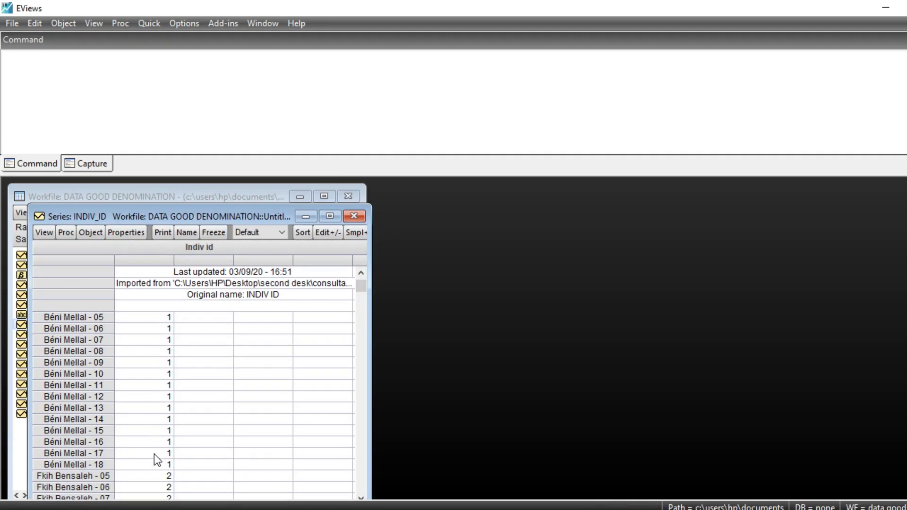
pyautogui.scroll(-4, 154, 454)
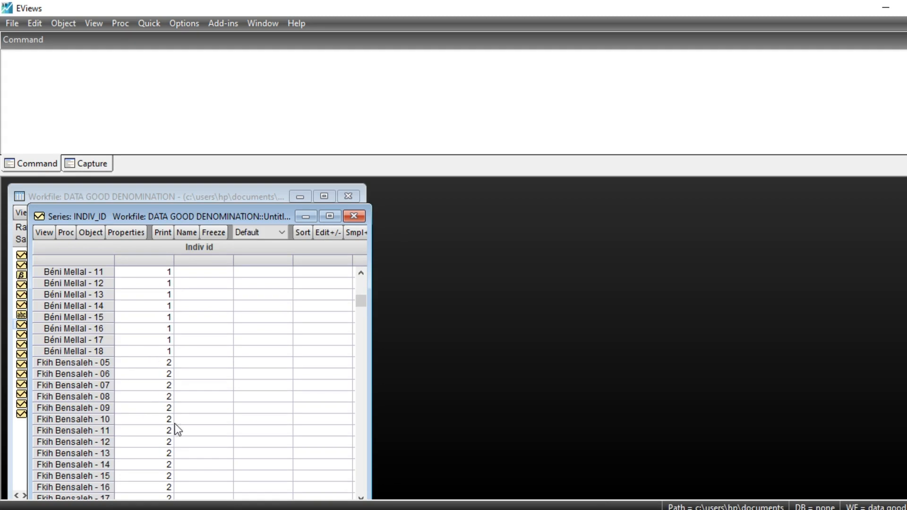
pyautogui.scroll(-3, 173, 423)
pyautogui.scroll(-10, 92, 447)
pyautogui.scroll(16, 93, 441)
pyautogui.click(355, 218)
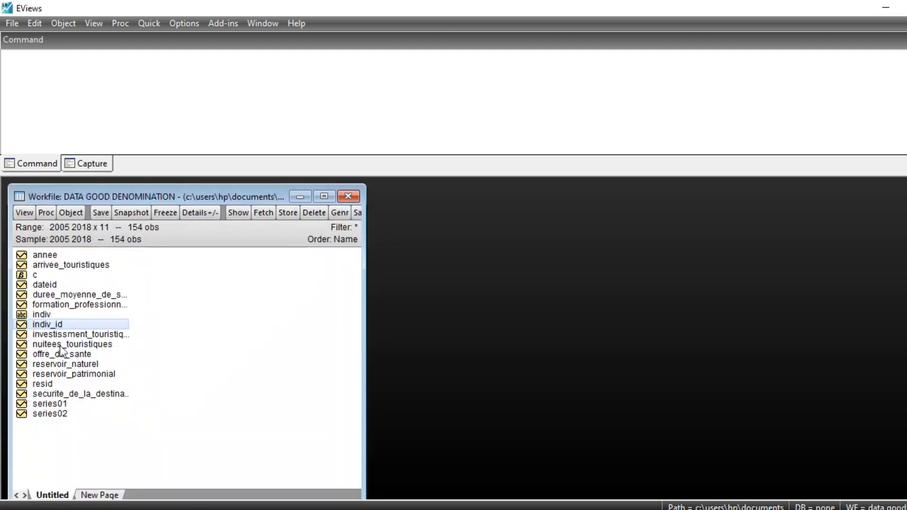
# - View the investissment_touristique series to check its imported values by individual and year
pyautogui.doubleClick(78, 335)
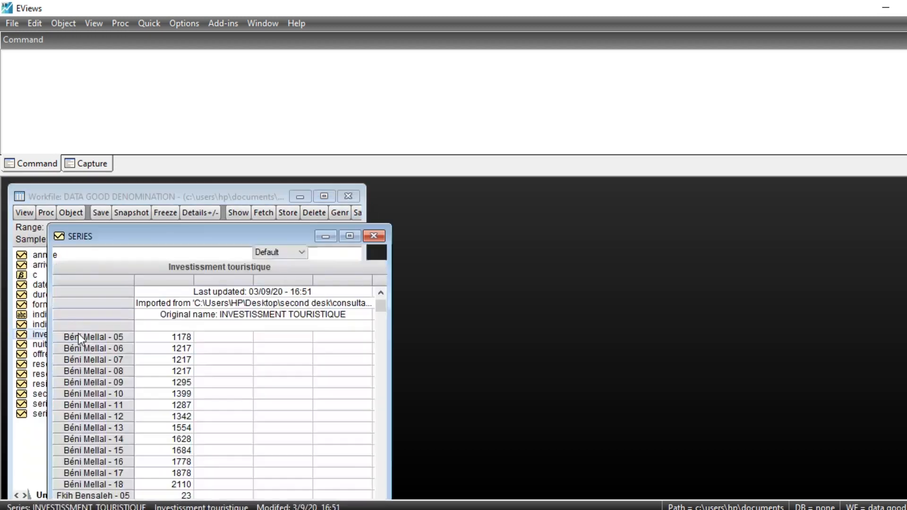
pyautogui.scroll(-5, 166, 359)
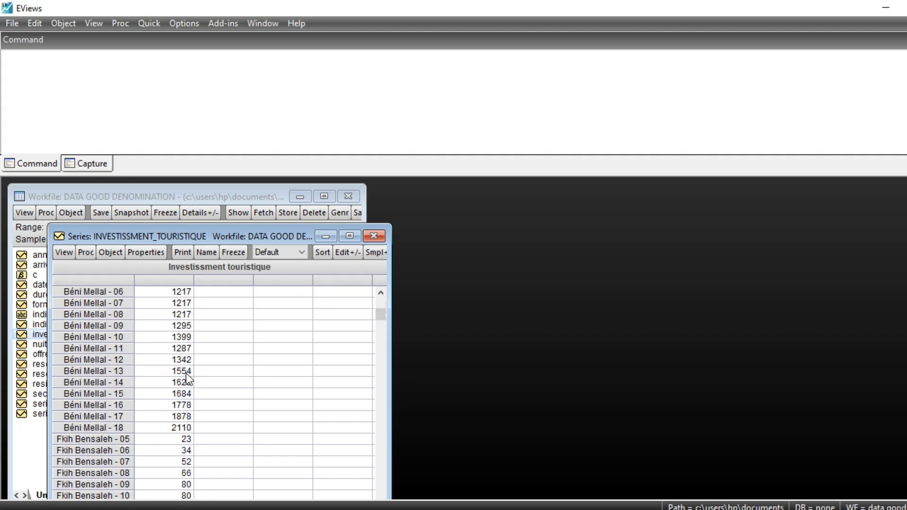
pyautogui.scroll(5, 189, 380)
pyautogui.scroll(1, 188, 379)
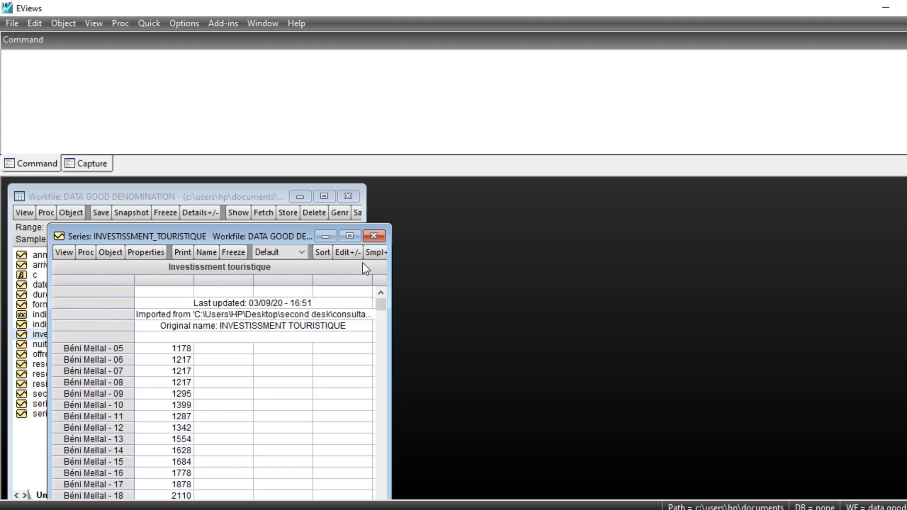
# - Close the investissment_touristique series, view the annee series to check its years through to the end, and close it
pyautogui.click(374, 237)
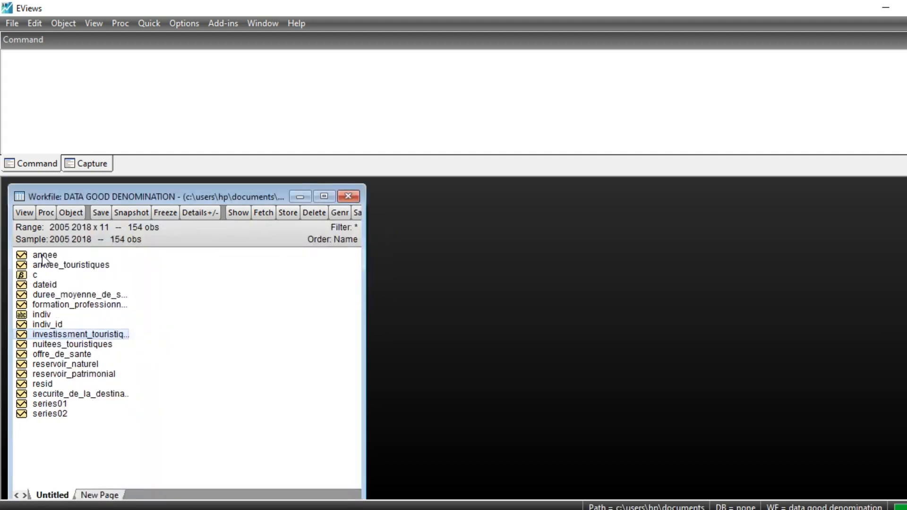
pyautogui.doubleClick(43, 255)
pyautogui.scroll(-8, 283, 418)
pyautogui.scroll(8, 283, 419)
pyautogui.click(395, 256)
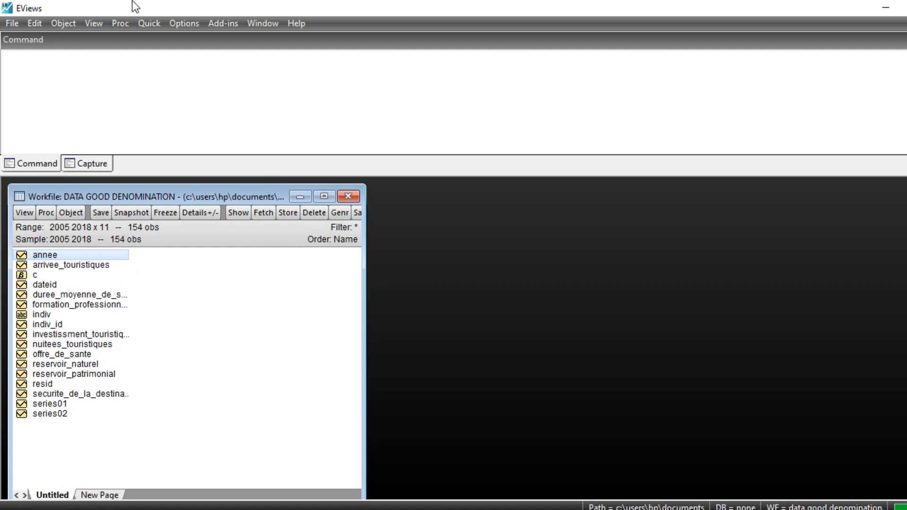
# - Start a new equation estimation with duree_moyenne_de_sejour as the dependent variable
pyautogui.click(148, 24)
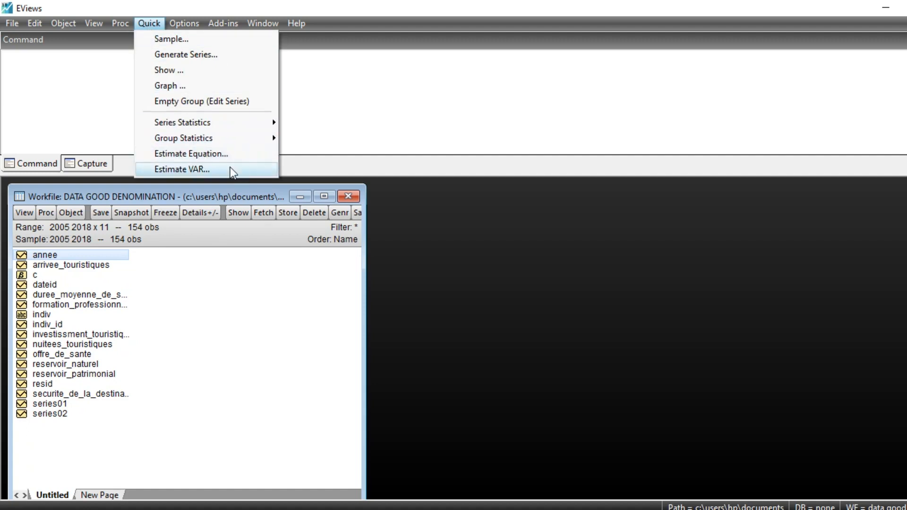
pyautogui.click(203, 154)
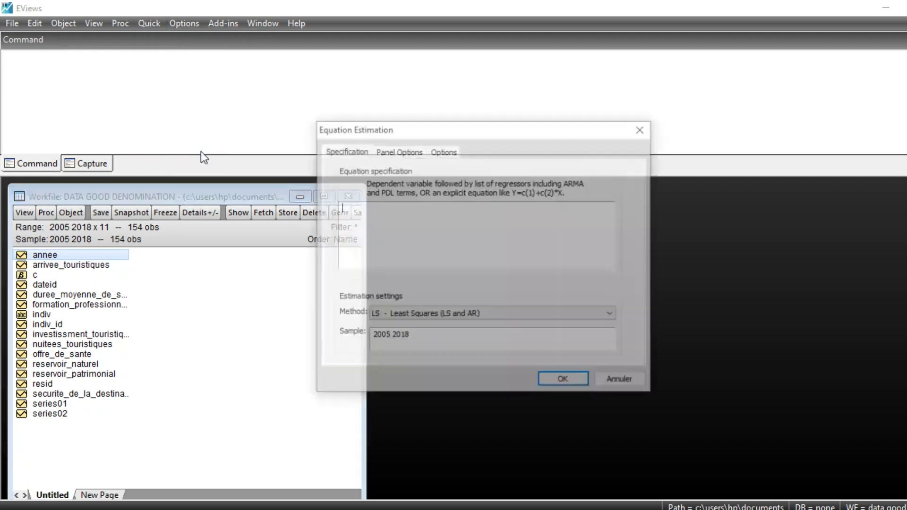
pyautogui.moveTo(432, 134); pyautogui.dragTo(516, 190)
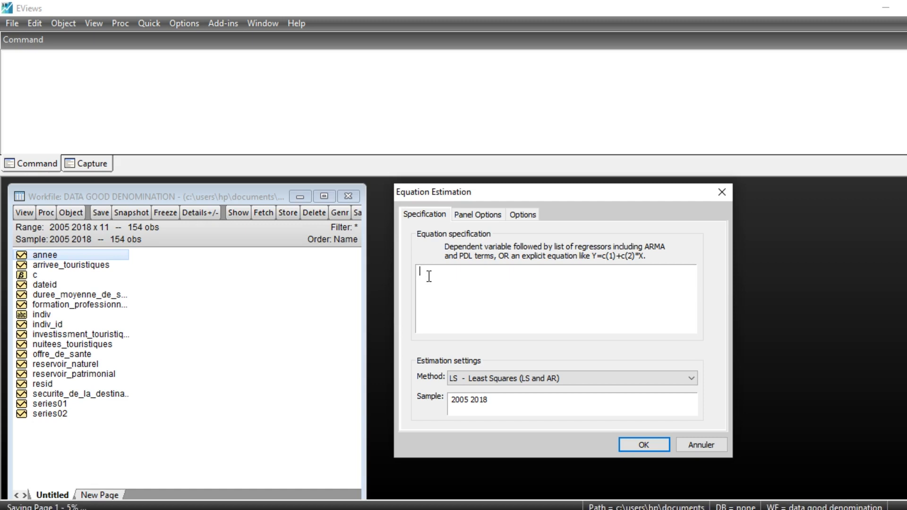
pyautogui.write('du')
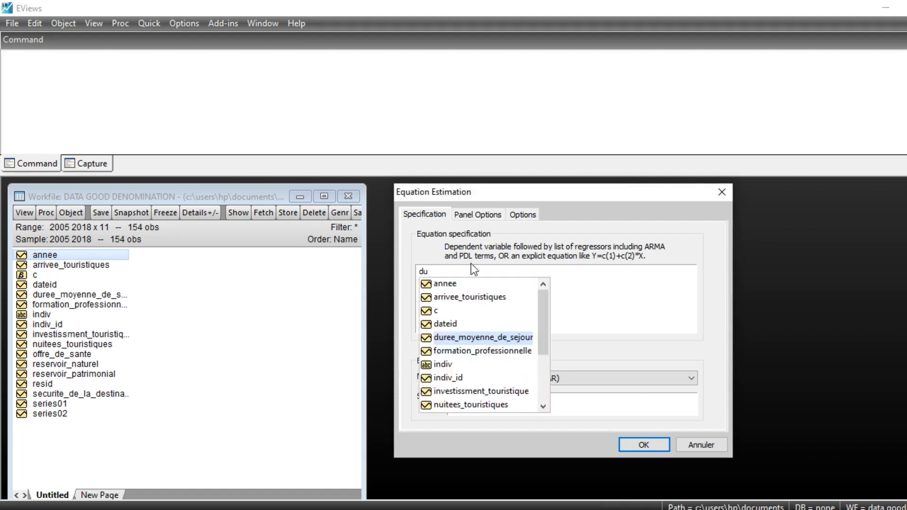
pyautogui.click(456, 339)
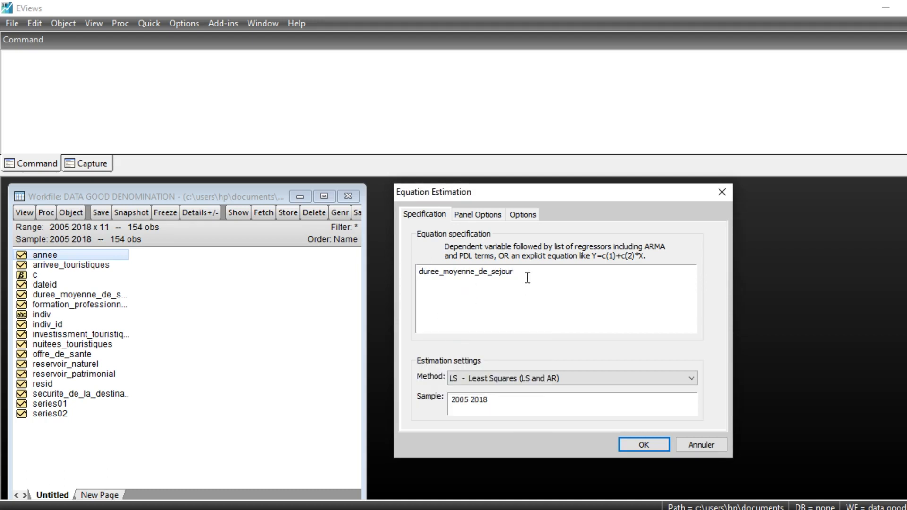
# - Add the constant c and the regressors reservoir_naturel, reservoir_patrimonial and securite_de_la_destination to the equation specification
pyautogui.write('c')
pyautogui.write('in')
pyautogui.press('BackSpace')
pyautogui.press('BackSpace')
pyautogui.write('re')
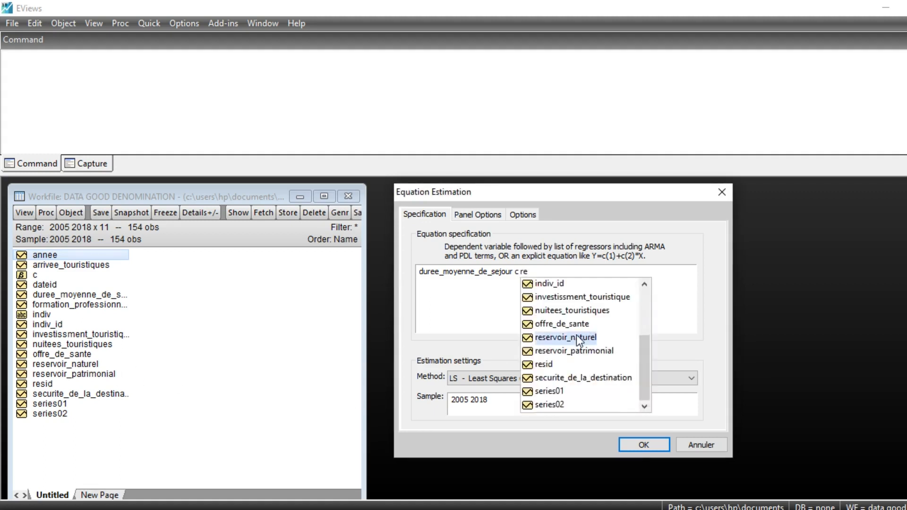
pyautogui.click(579, 338)
pyautogui.write('rel re')
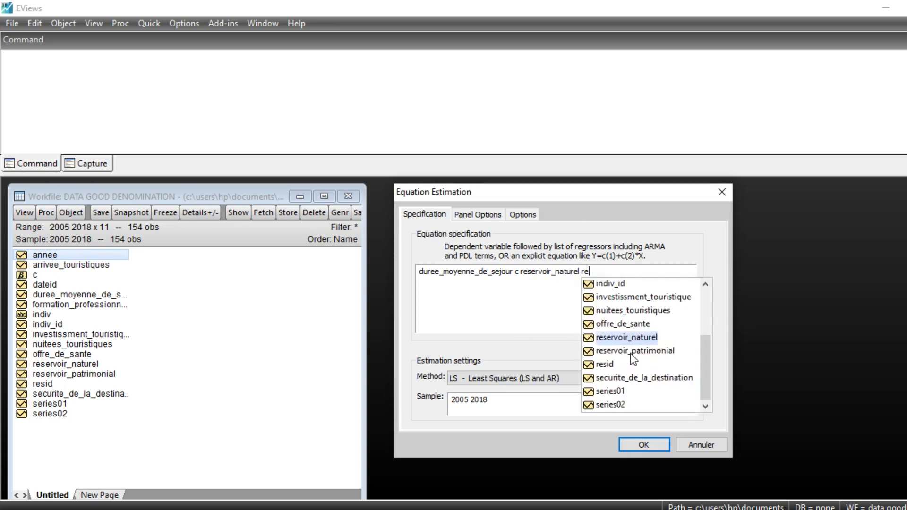
pyautogui.click(631, 352)
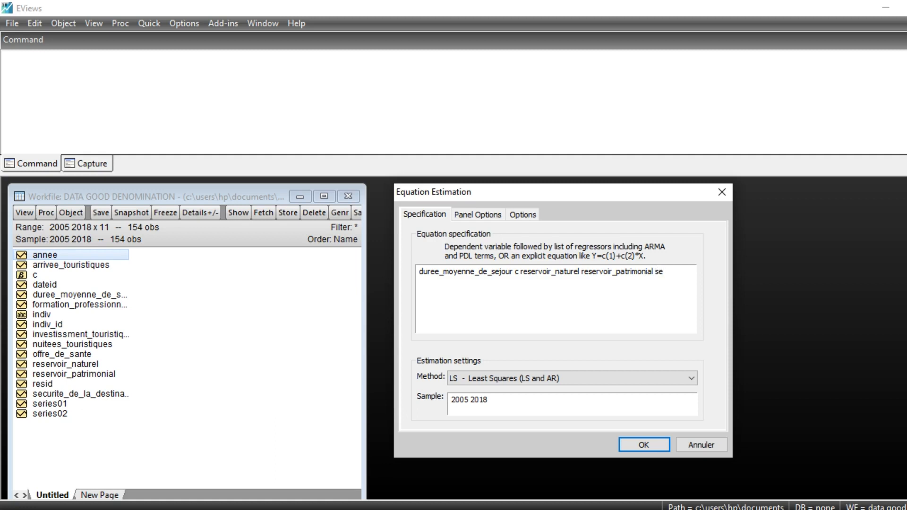
pyautogui.click(731, 378)
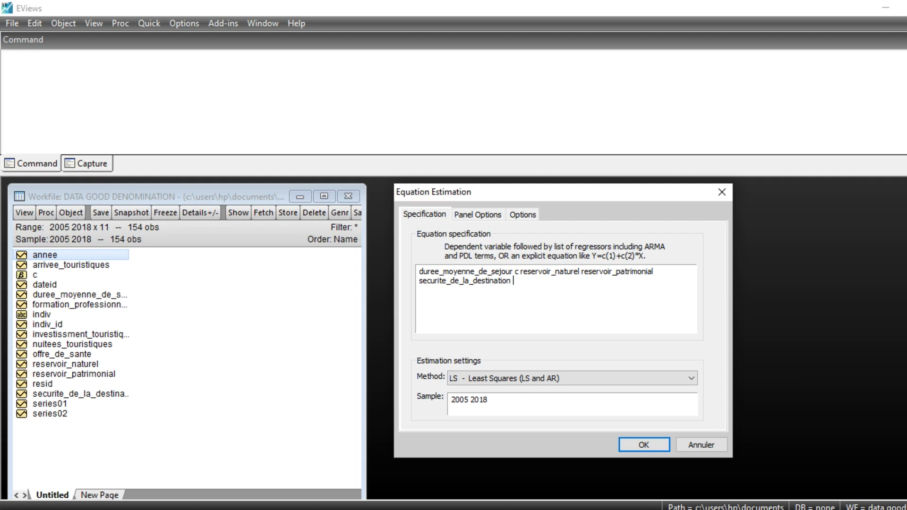
# - Add the regressors offre_de_sante, formation_professionnelle and investissment_touristique to the equation specification
pyautogui.write('of')
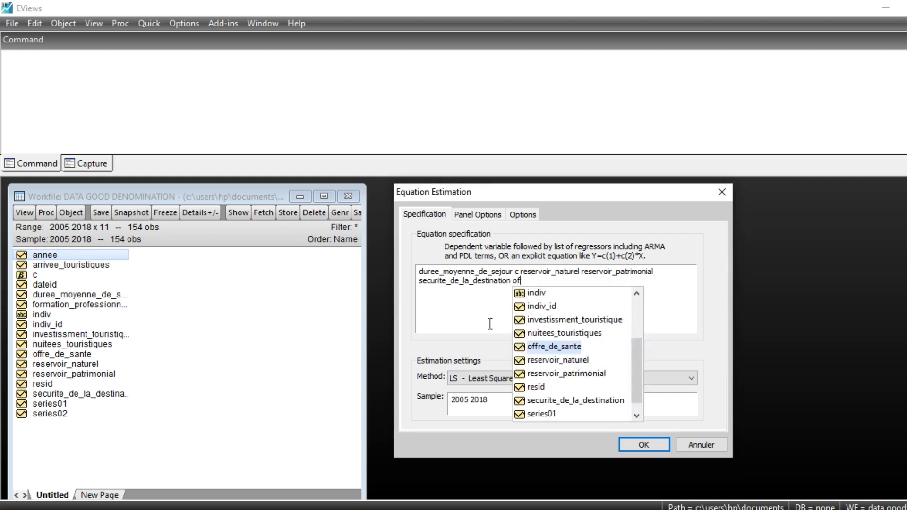
pyautogui.click(566, 346)
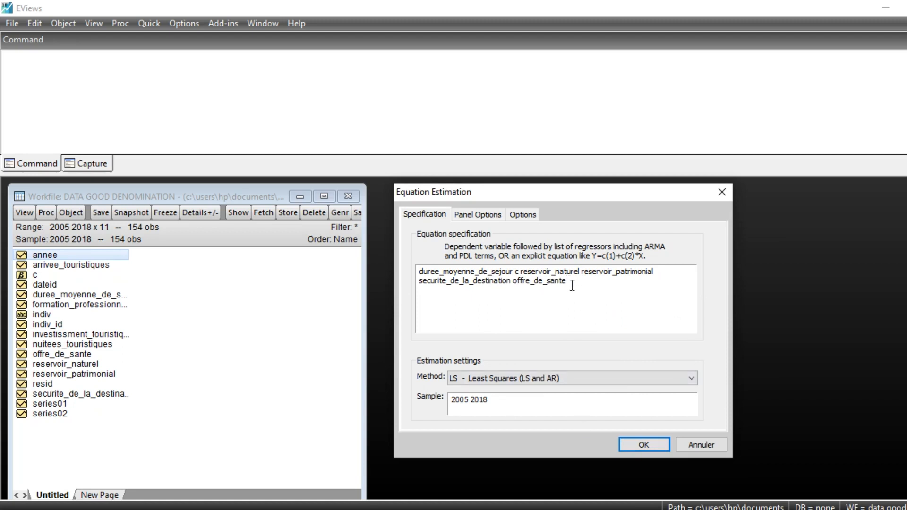
pyautogui.write('fo')
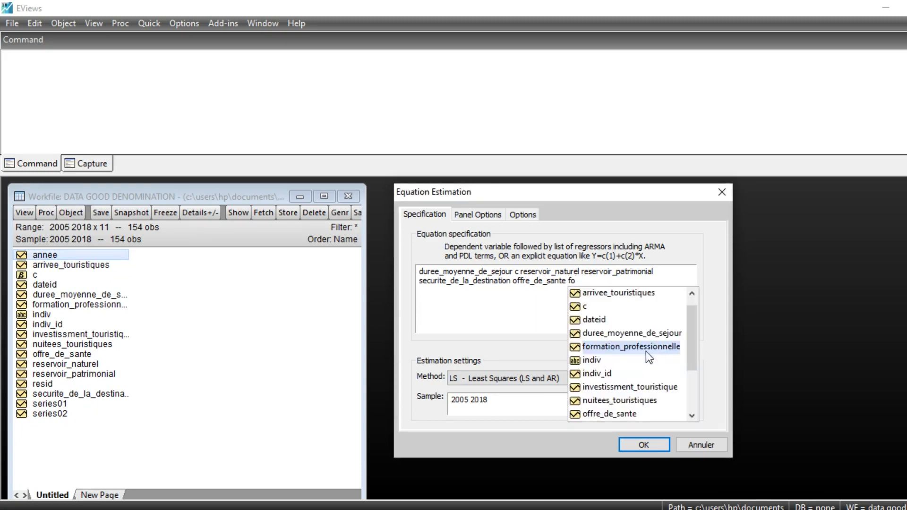
pyautogui.click(628, 350)
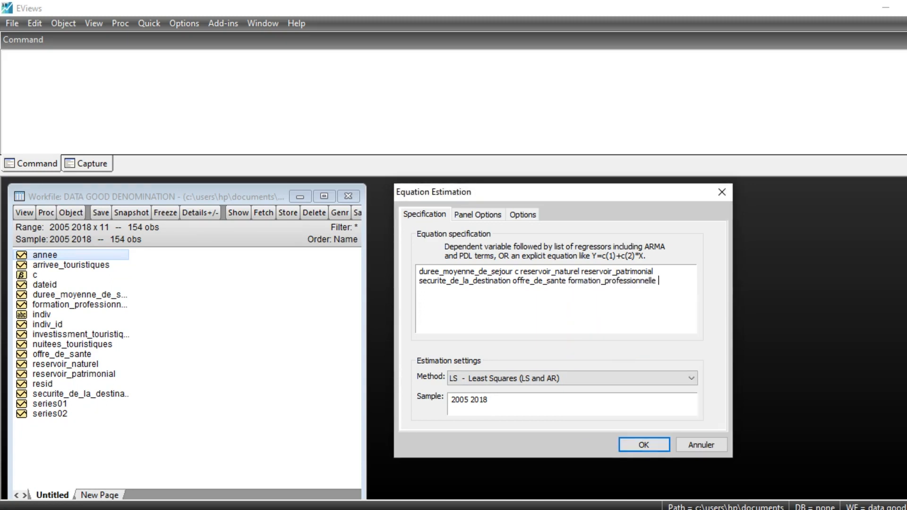
pyautogui.write('in')
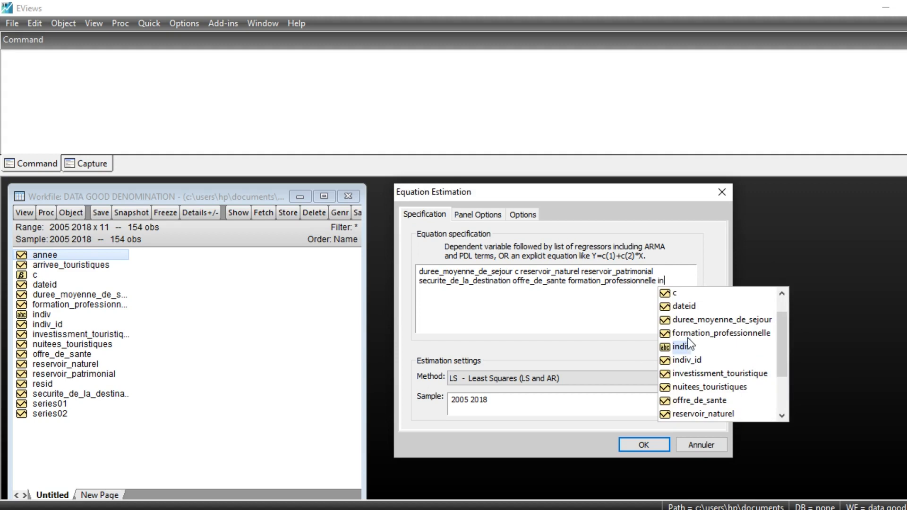
pyautogui.click(693, 375)
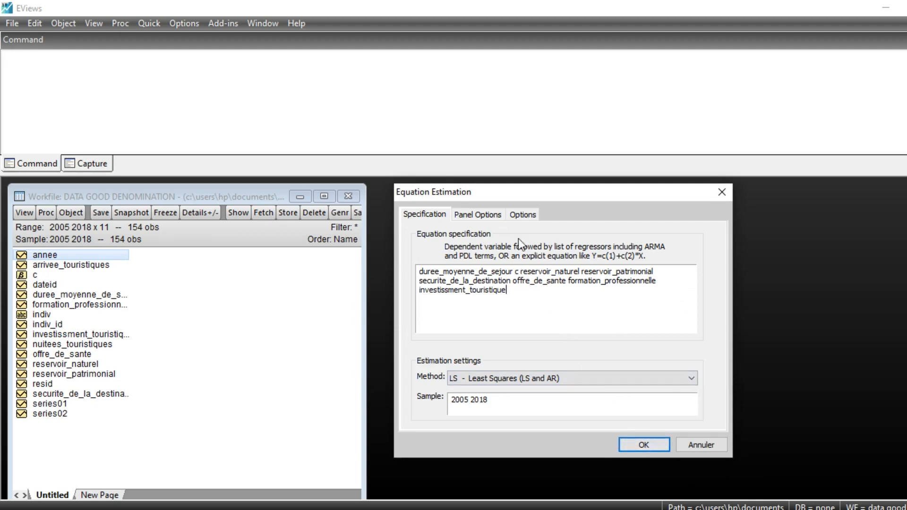
# - Estimate the equation by least squares with cross-section and period effects set to None, and widen the results window to show every column
pyautogui.click(691, 379)
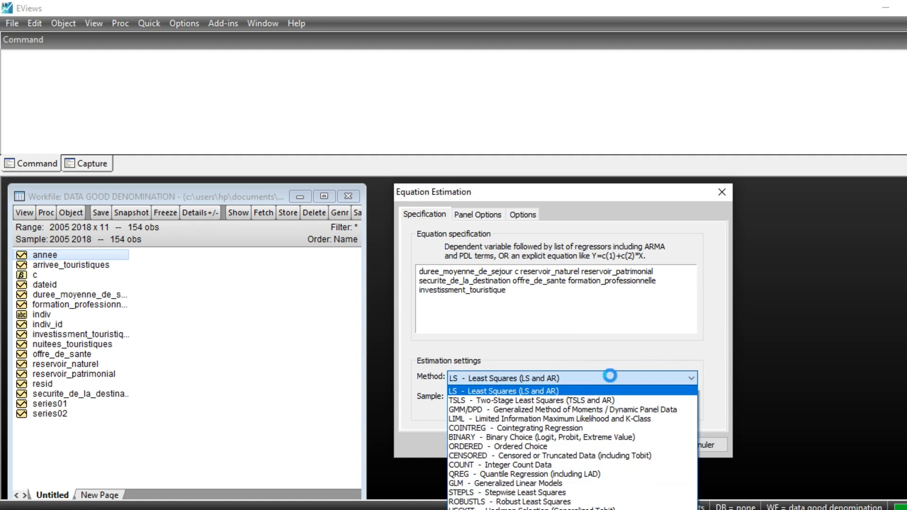
pyautogui.click(717, 361)
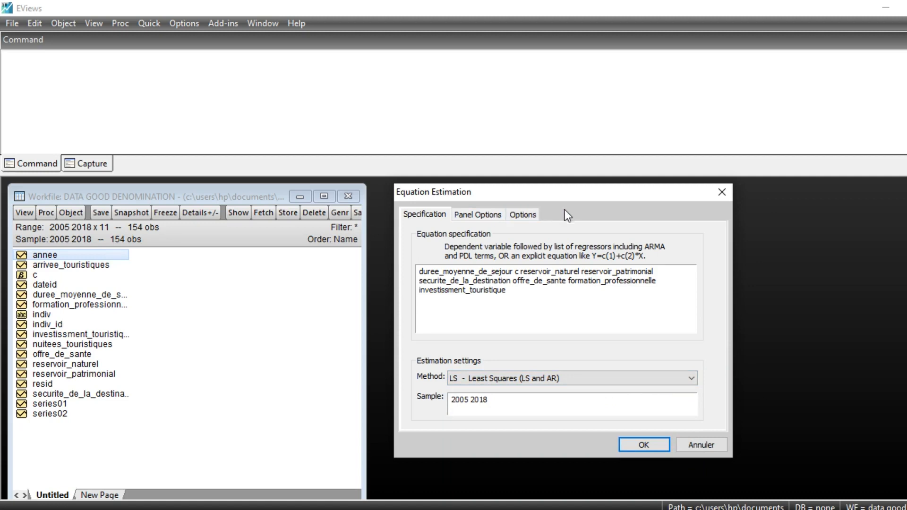
pyautogui.click(479, 215)
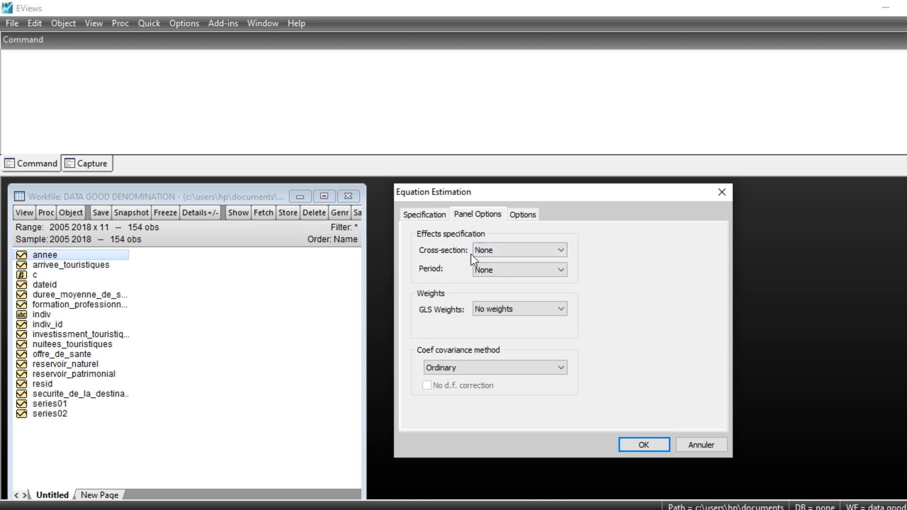
pyautogui.click(562, 249)
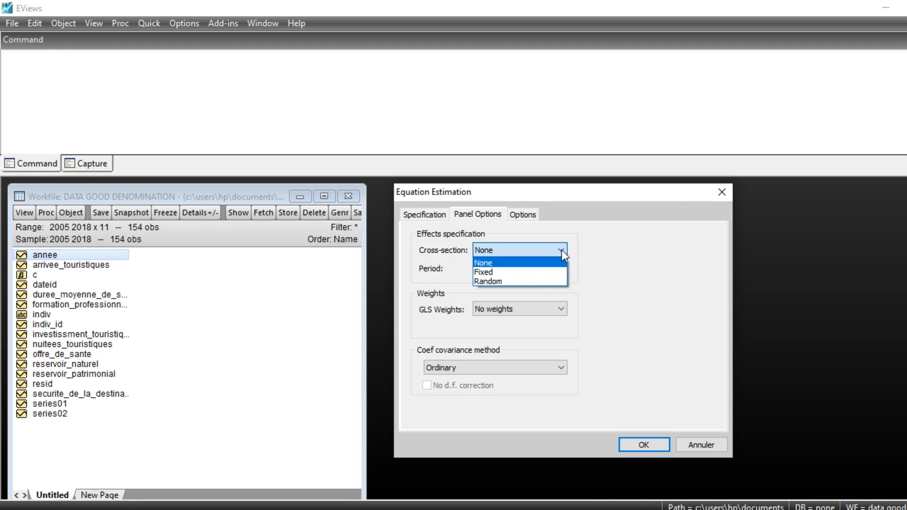
pyautogui.click(631, 275)
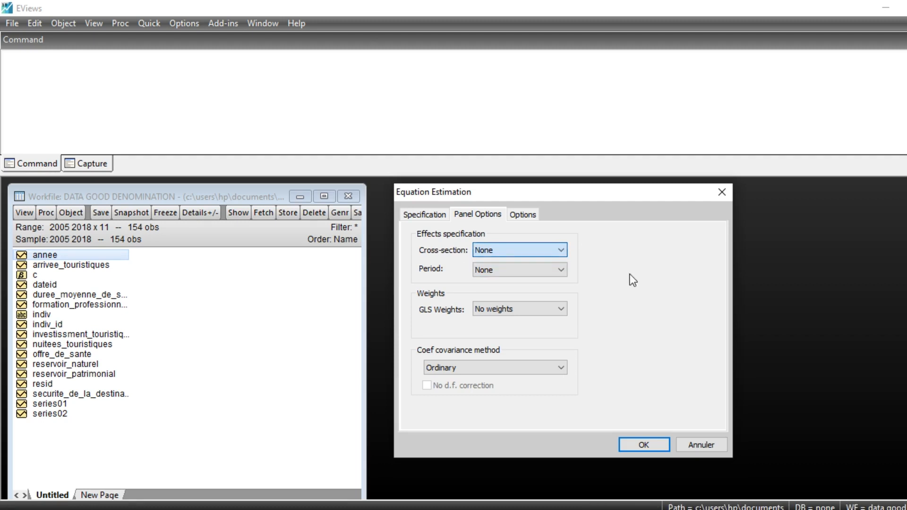
pyautogui.click(656, 443)
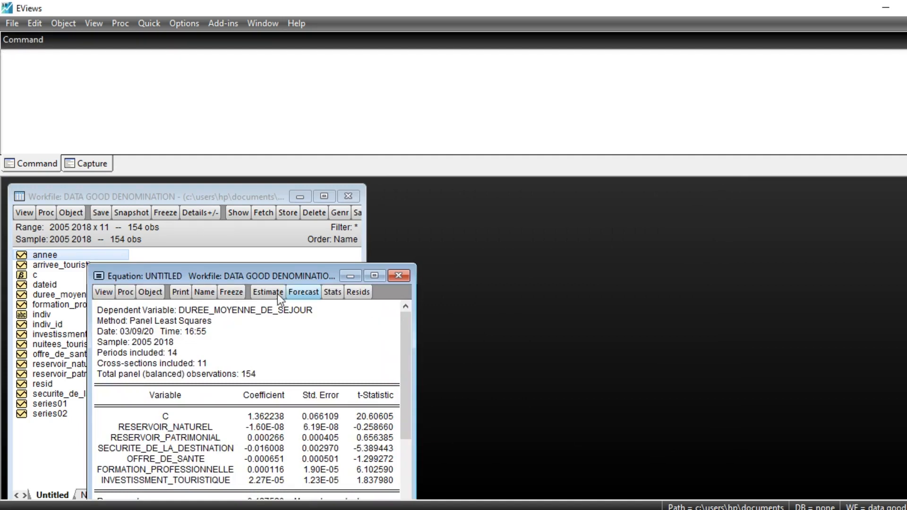
pyautogui.moveTo(256, 279); pyautogui.dragTo(369, 206)
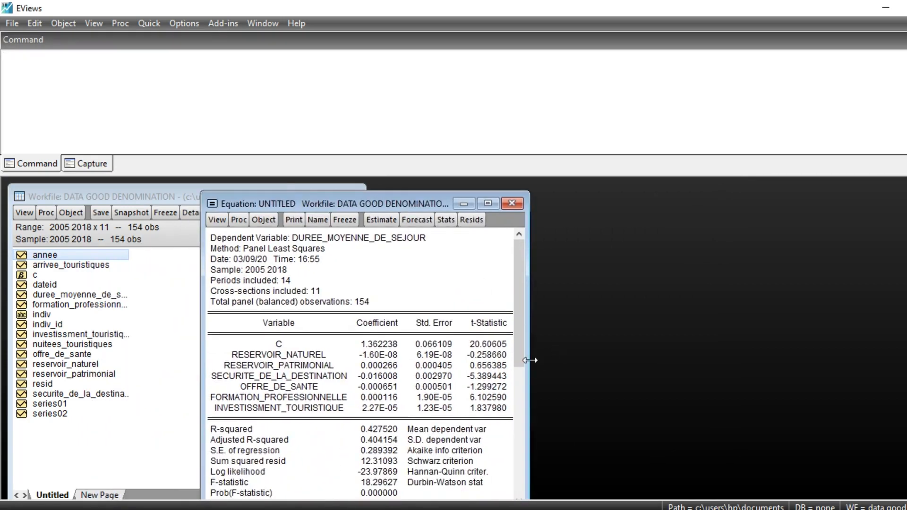
pyautogui.moveTo(530, 361); pyautogui.dragTo(675, 361)
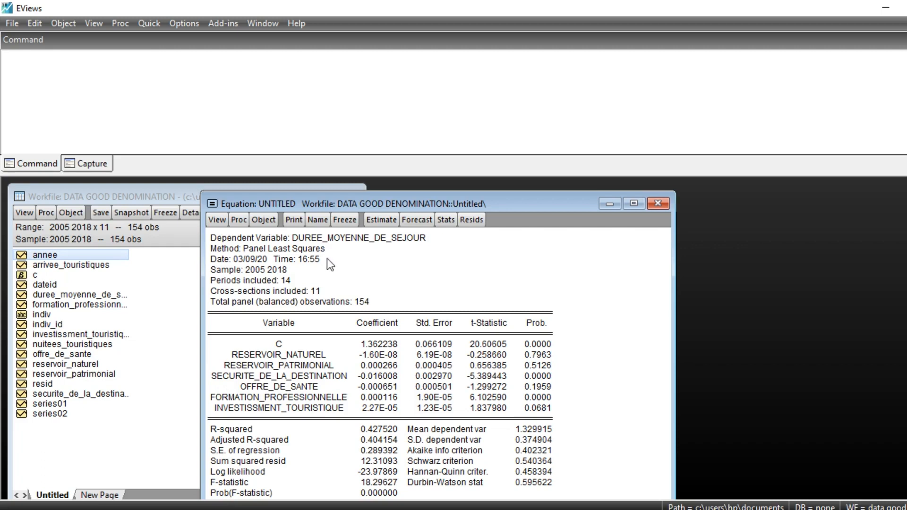
# - Re-estimate the same equation with Fixed cross-section effects and no period effects
pyautogui.click(388, 223)
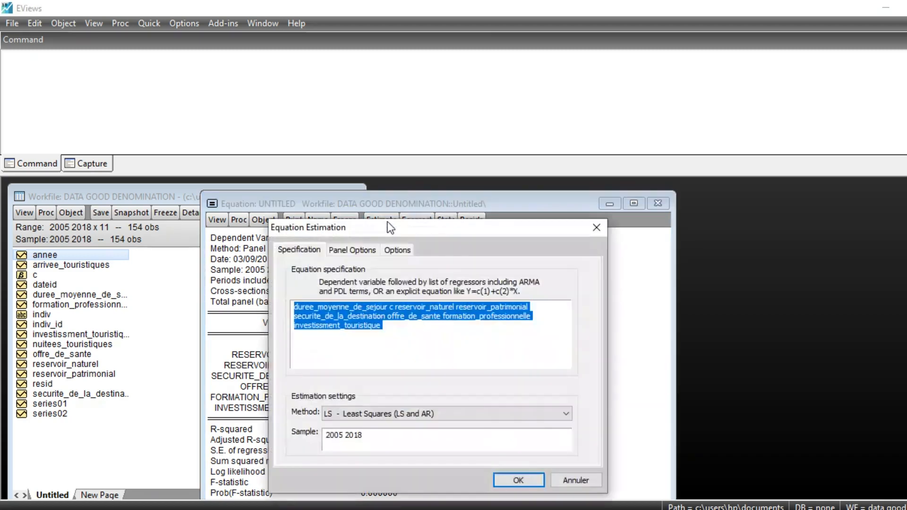
pyautogui.click(352, 250)
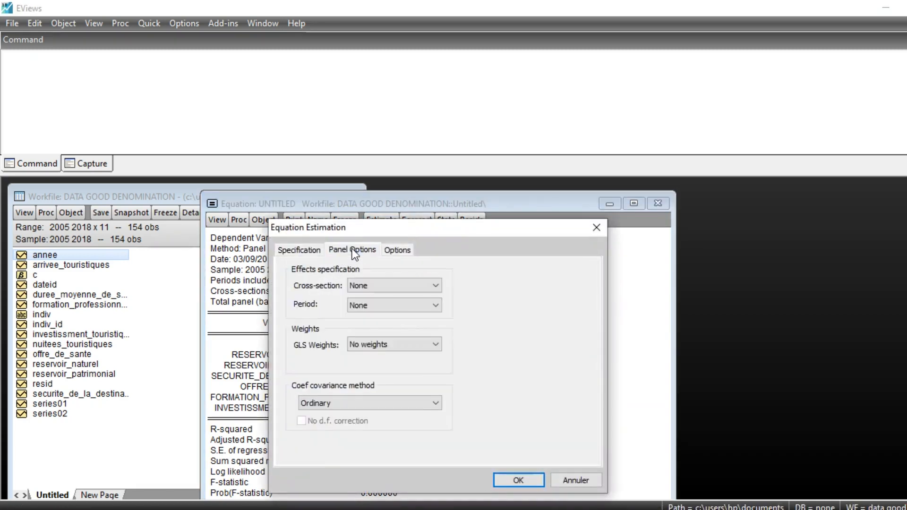
pyautogui.click(436, 287)
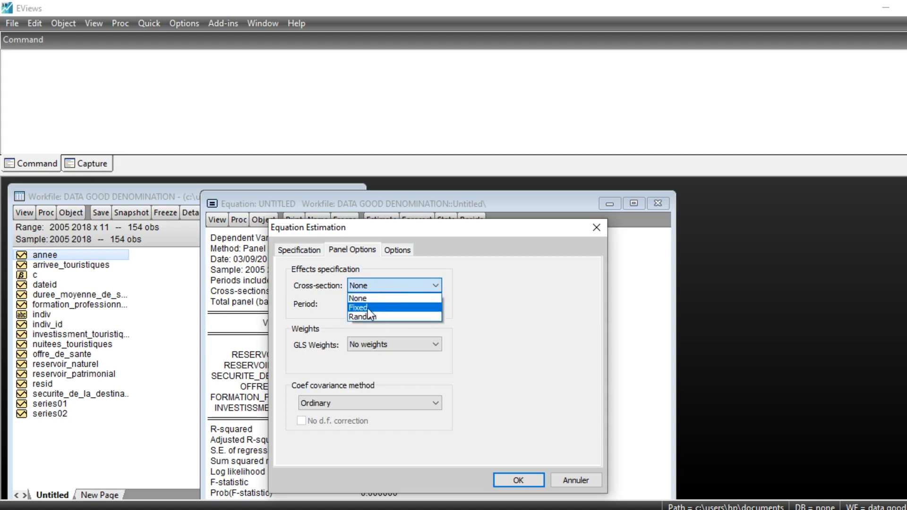
pyautogui.click(364, 308)
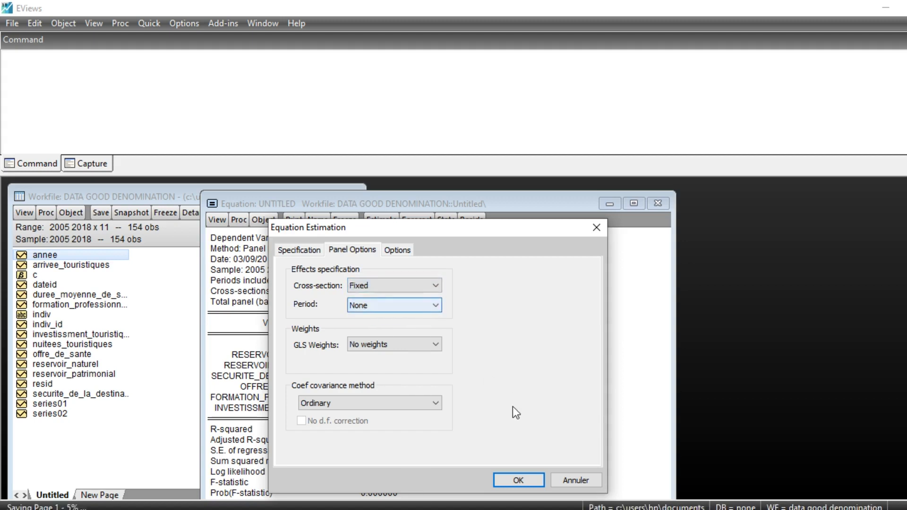
pyautogui.click(518, 480)
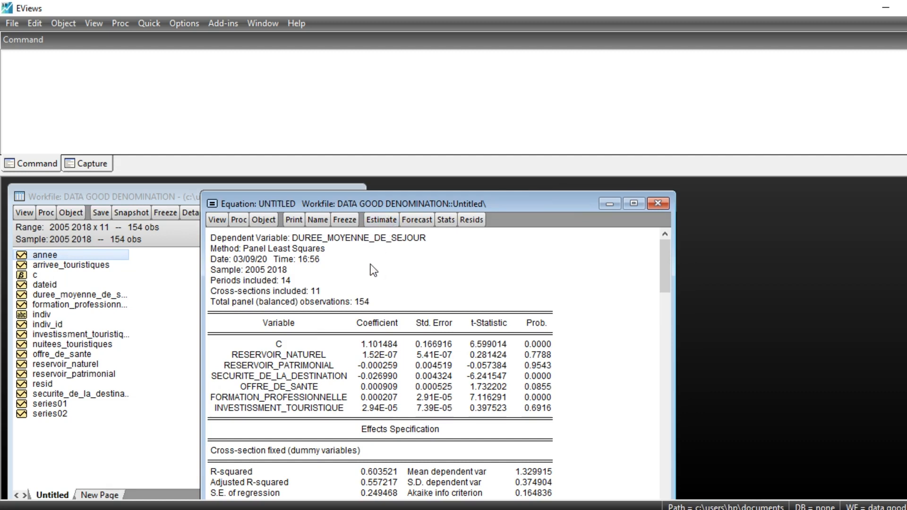
# - Re-estimate the same equation with Random cross-section effects and review the coefficients, effects specification and weighted statistics
pyautogui.click(381, 219)
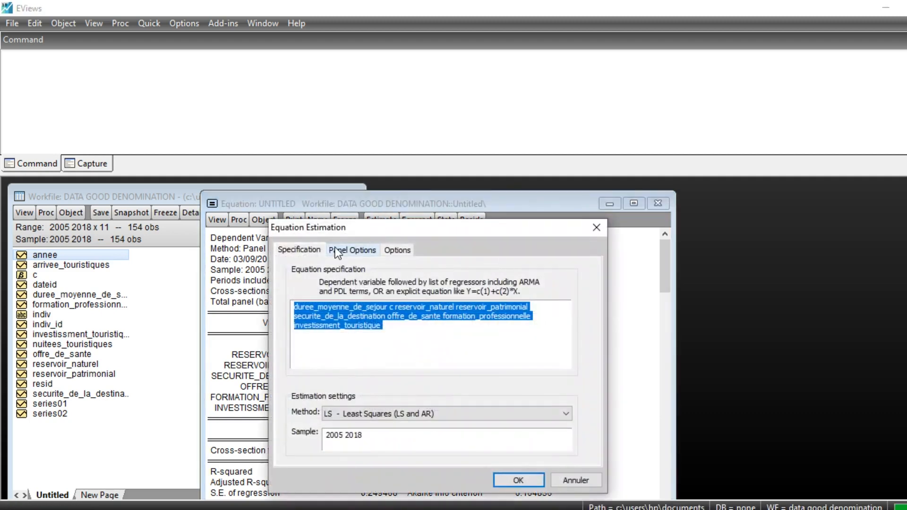
pyautogui.click(355, 253)
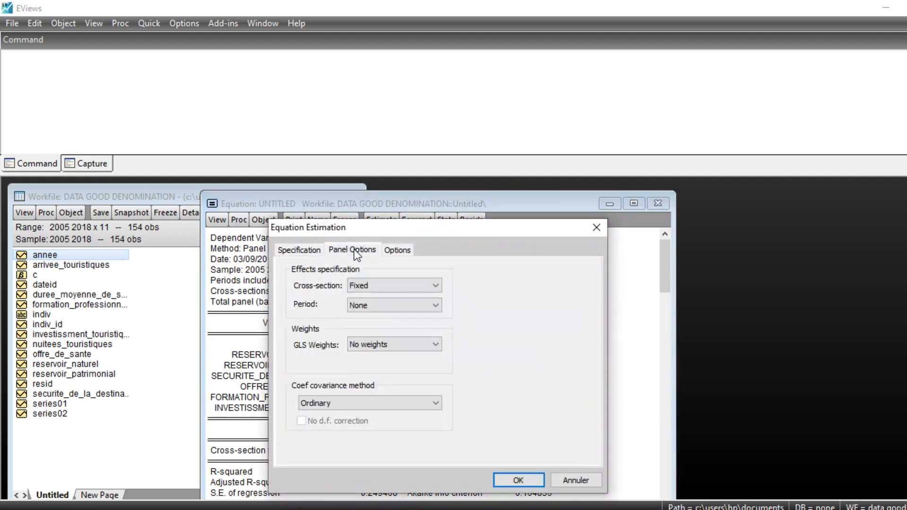
pyautogui.click(434, 285)
pyautogui.click(373, 316)
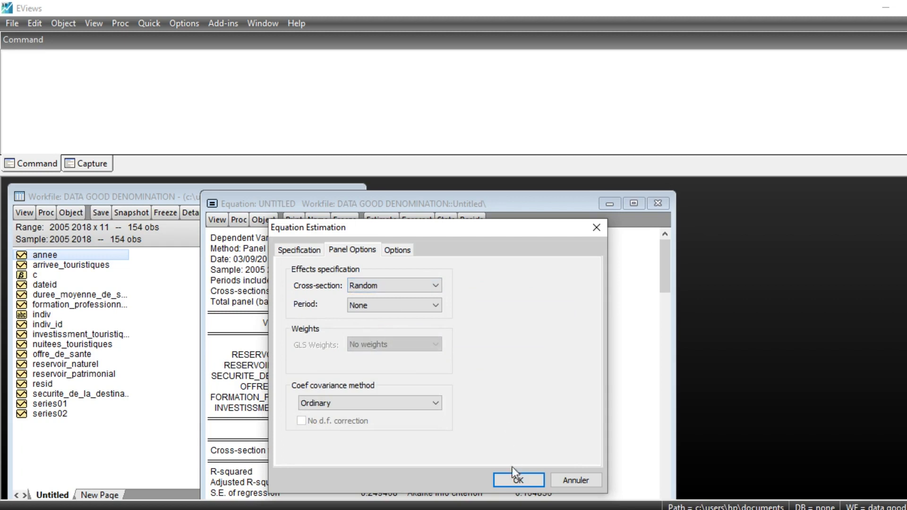
pyautogui.click(514, 481)
pyautogui.scroll(-2, 535, 384)
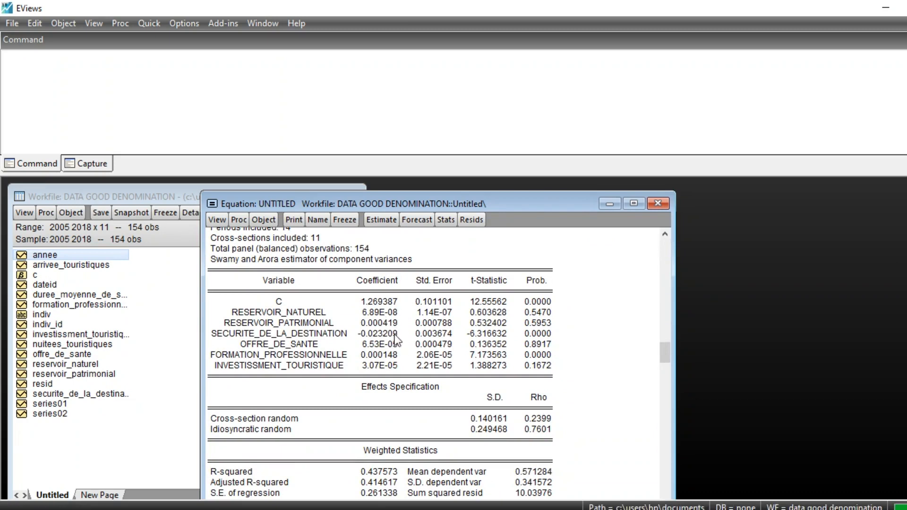
pyautogui.scroll(-3, 453, 372)
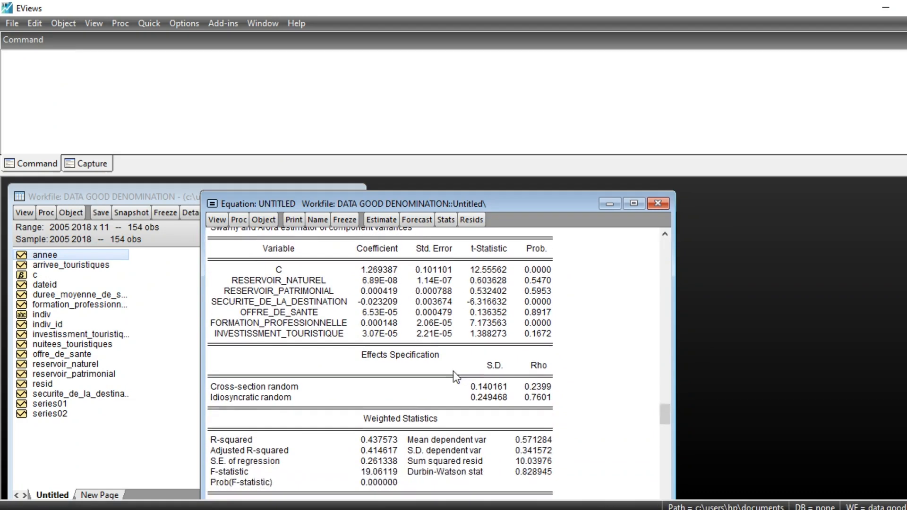
# - Run the Correlated Random Effects - Hausman Test on the random-effects equation and place its window beside the workfile
pyautogui.scroll(4, 454, 373)
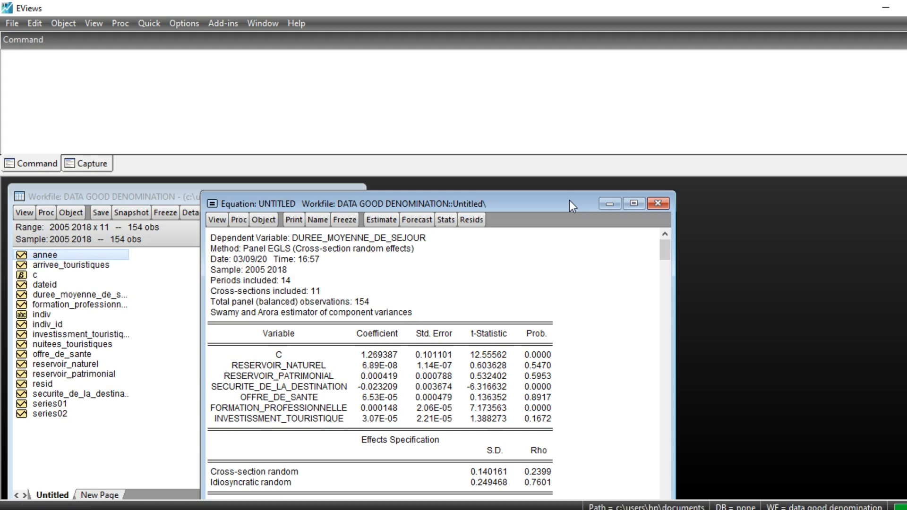
pyautogui.moveTo(487, 206); pyautogui.dragTo(485, 199)
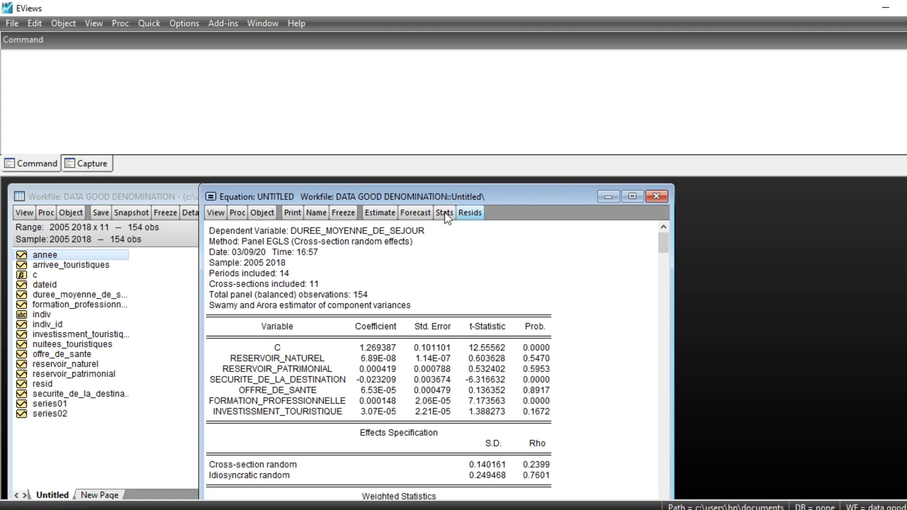
pyautogui.click(215, 214)
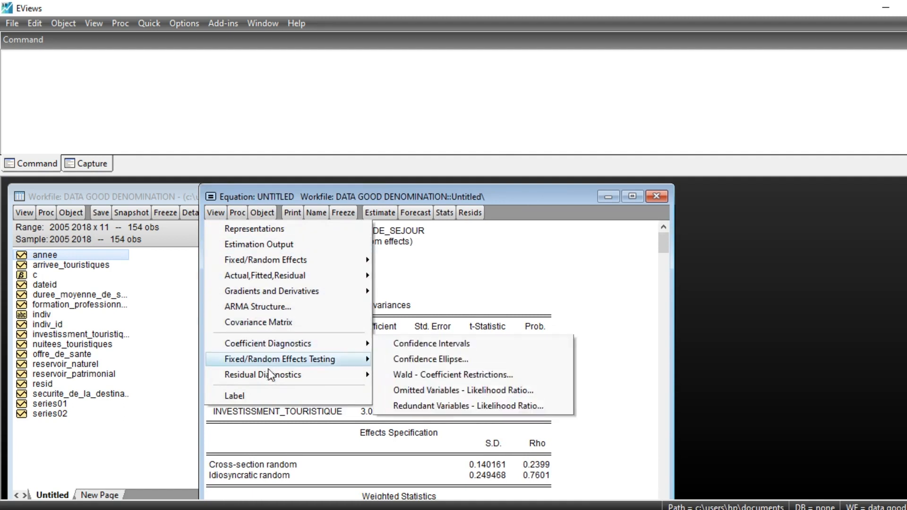
pyautogui.moveTo(271, 376)
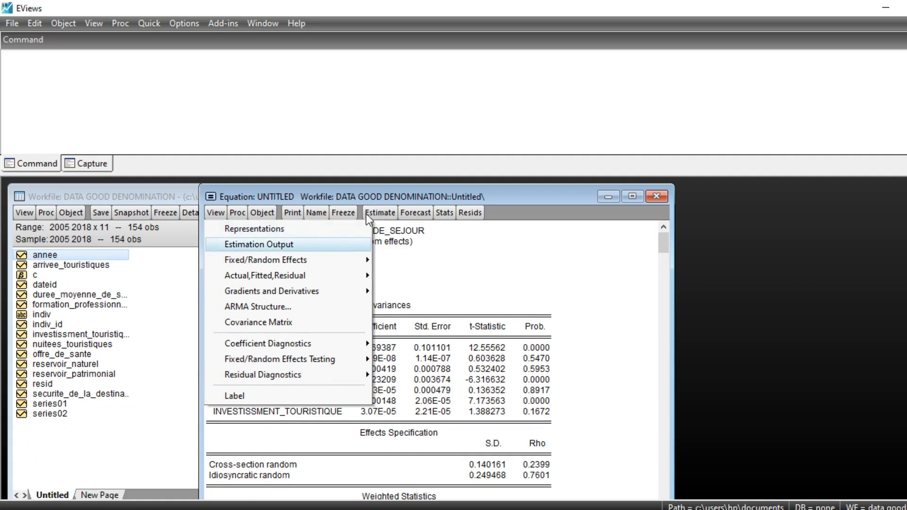
pyautogui.click(216, 212)
pyautogui.click(216, 213)
pyautogui.click(217, 215)
pyautogui.click(216, 214)
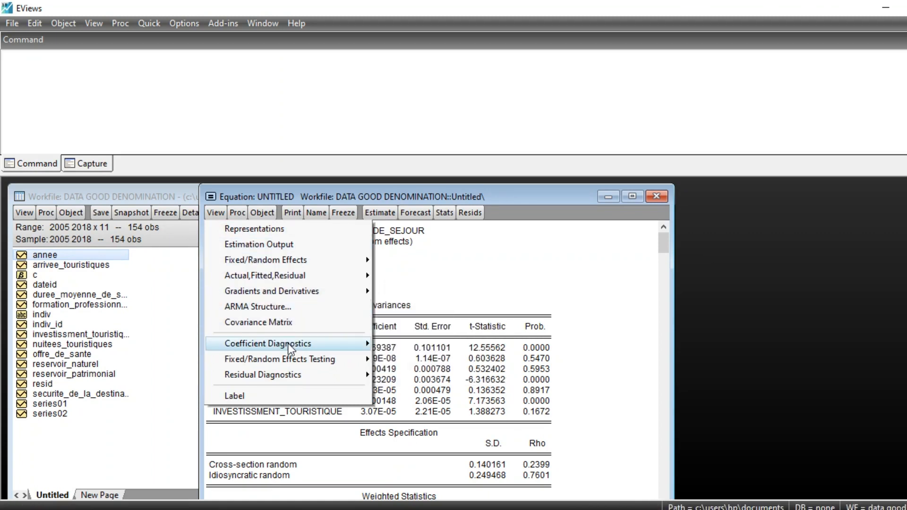
pyautogui.moveTo(289, 349)
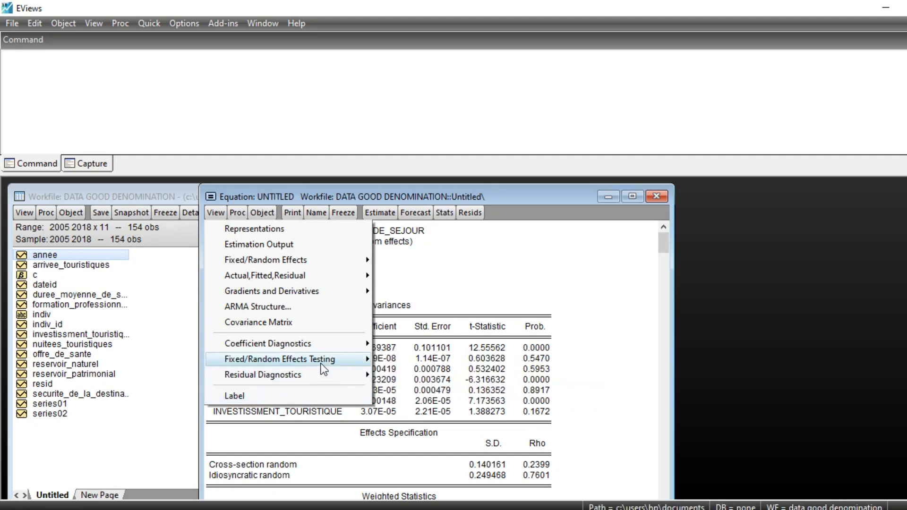
pyautogui.moveTo(340, 359)
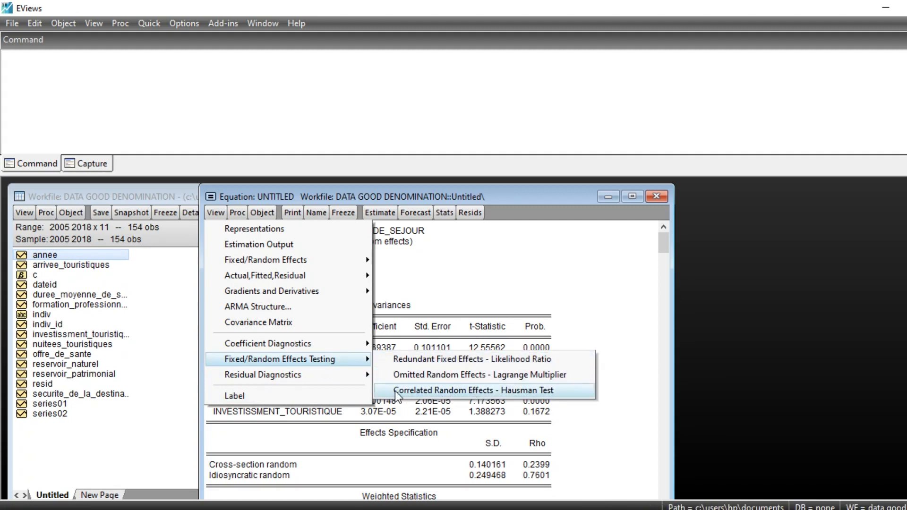
pyautogui.click(489, 391)
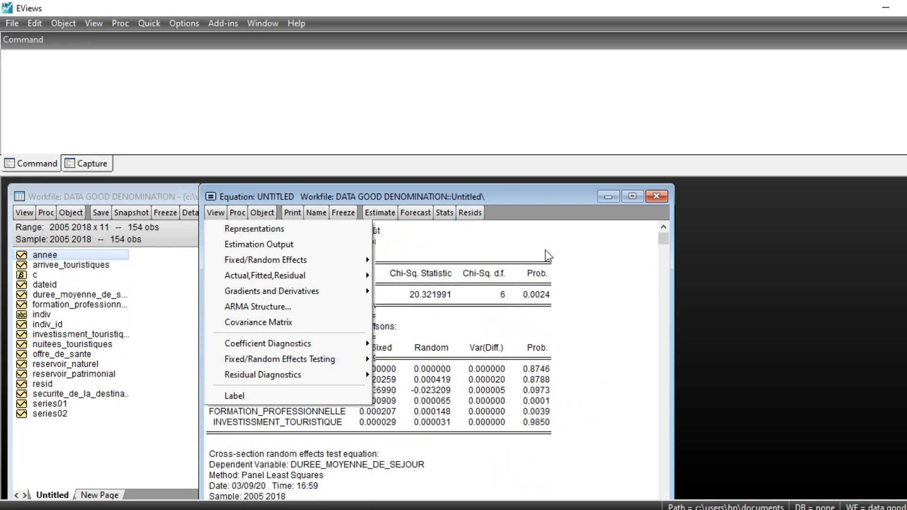
pyautogui.moveTo(515, 186); pyautogui.dragTo(662, 197)
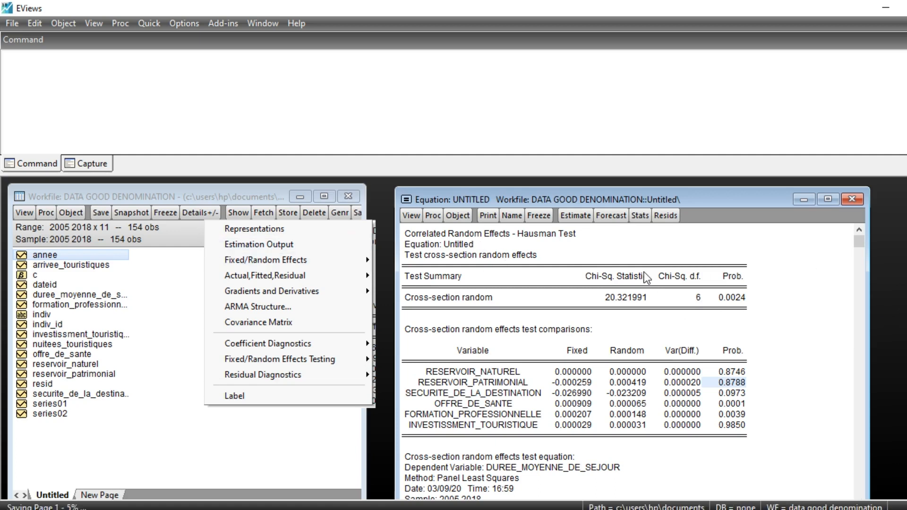
# - Switch the equation from random to Fixed cross-section effects and re-estimate it
pyautogui.click(575, 217)
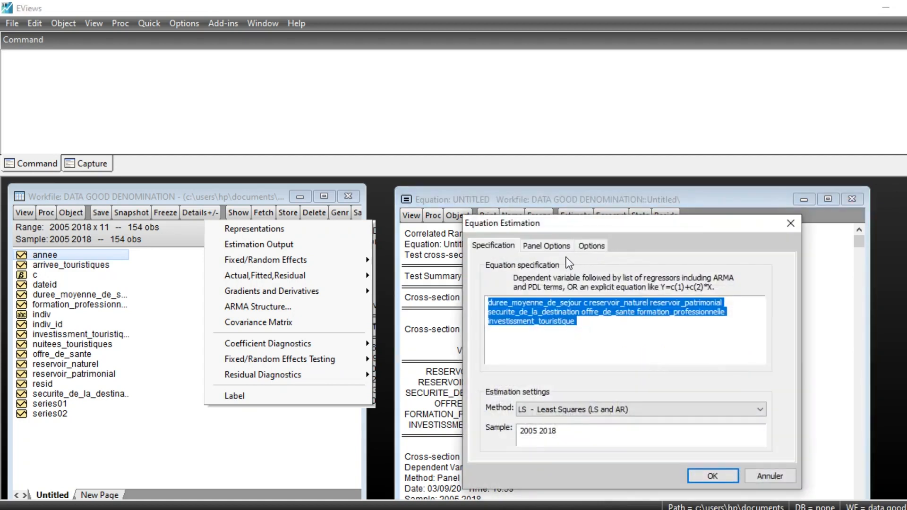
pyautogui.click(553, 246)
pyautogui.click(624, 281)
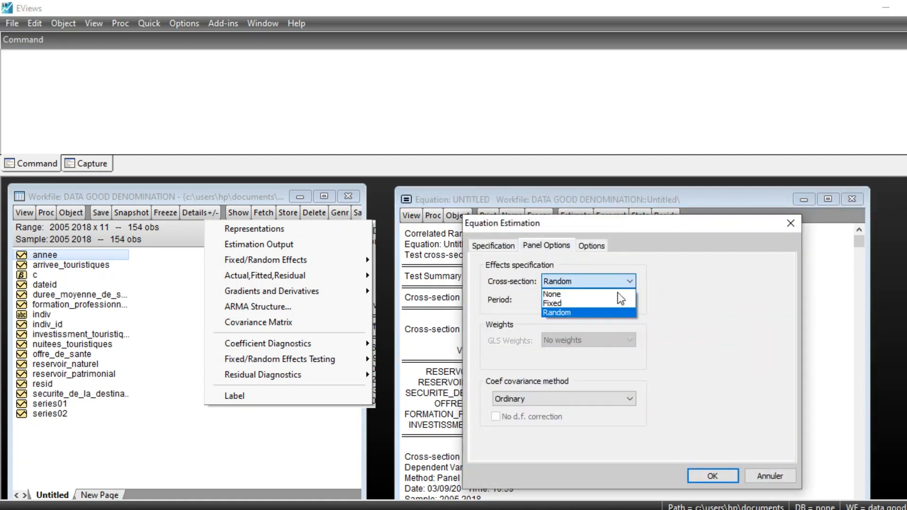
pyautogui.click(579, 303)
pyautogui.click(700, 475)
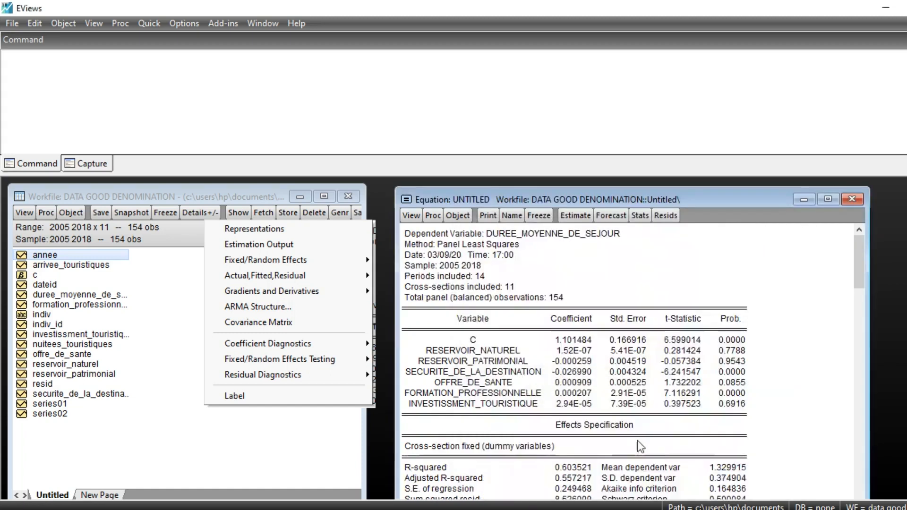
# - Try to run the Correlated Random Effects - Hausman Test on the fixed-effects equation
pyautogui.click(411, 215)
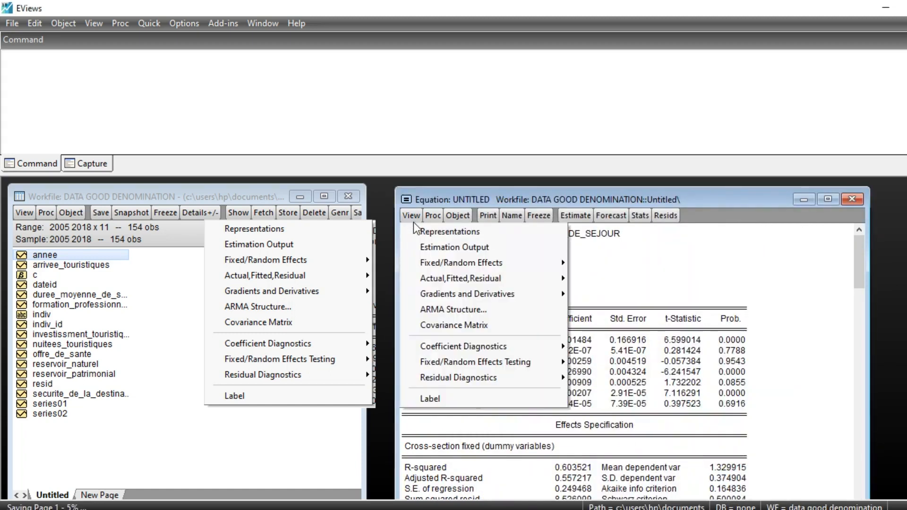
pyautogui.moveTo(481, 366)
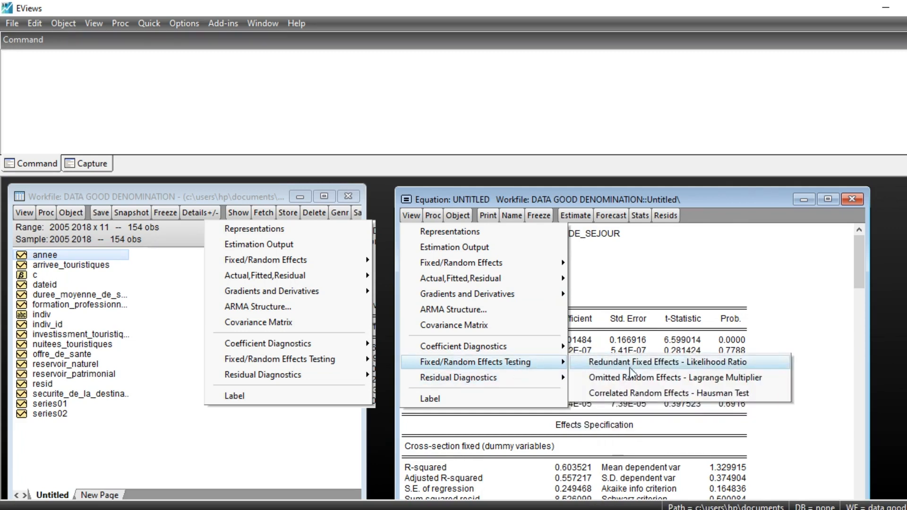
pyautogui.click(693, 388)
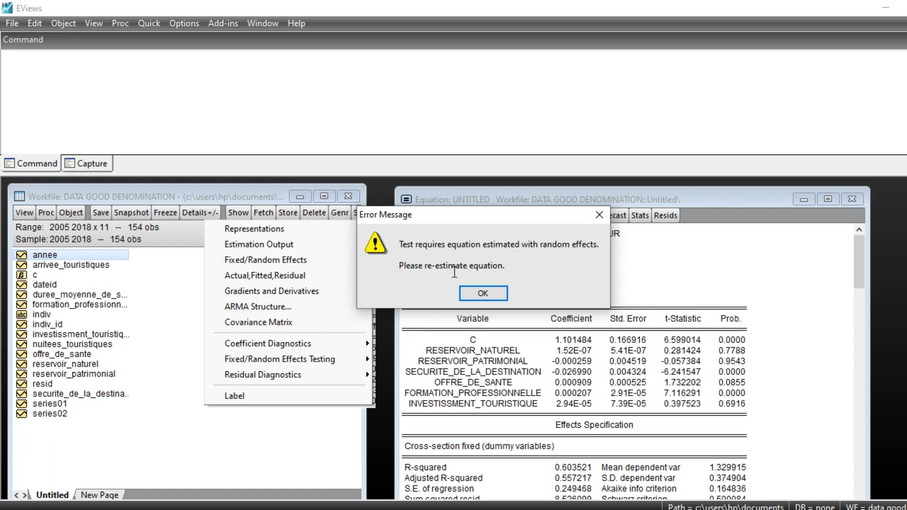
pyautogui.click(483, 293)
# - Re-estimate the equation with Random cross-section effects and run the Correlated Random Effects - Hausman Test on it again
pyautogui.click(574, 216)
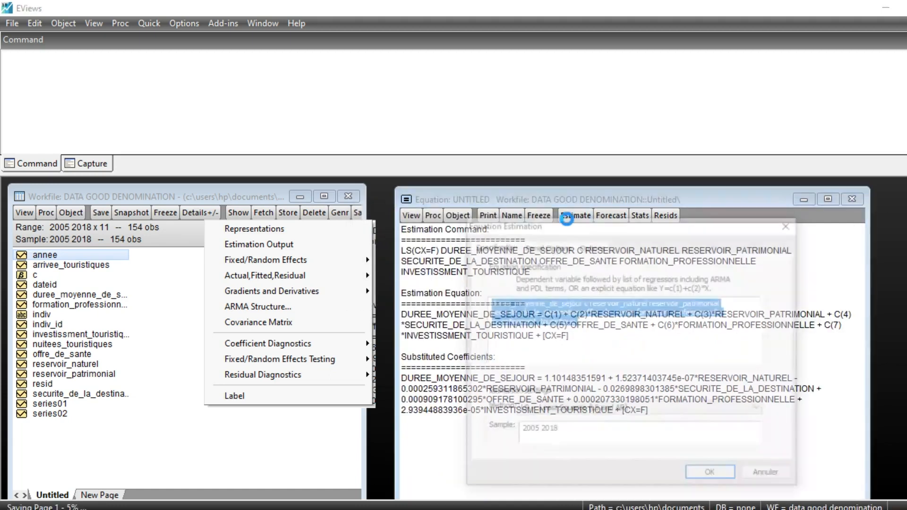
pyautogui.click(546, 245)
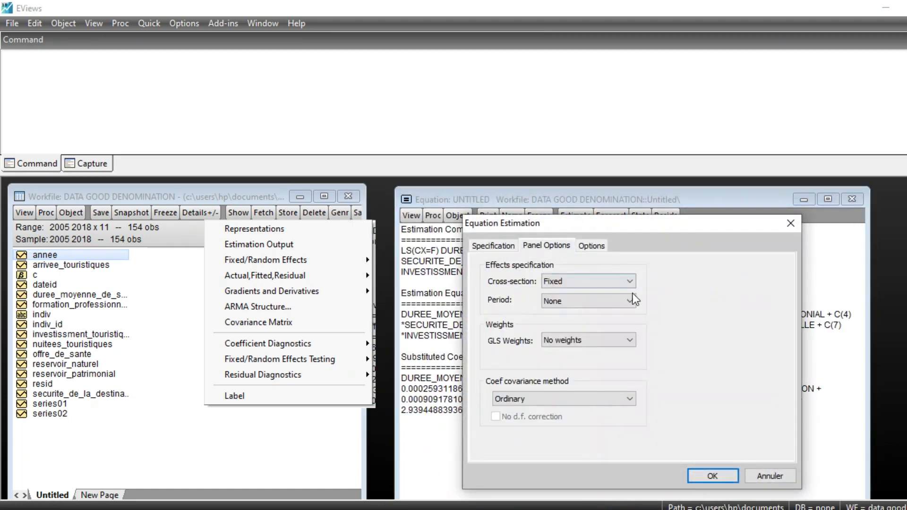
pyautogui.click(627, 281)
pyautogui.click(572, 312)
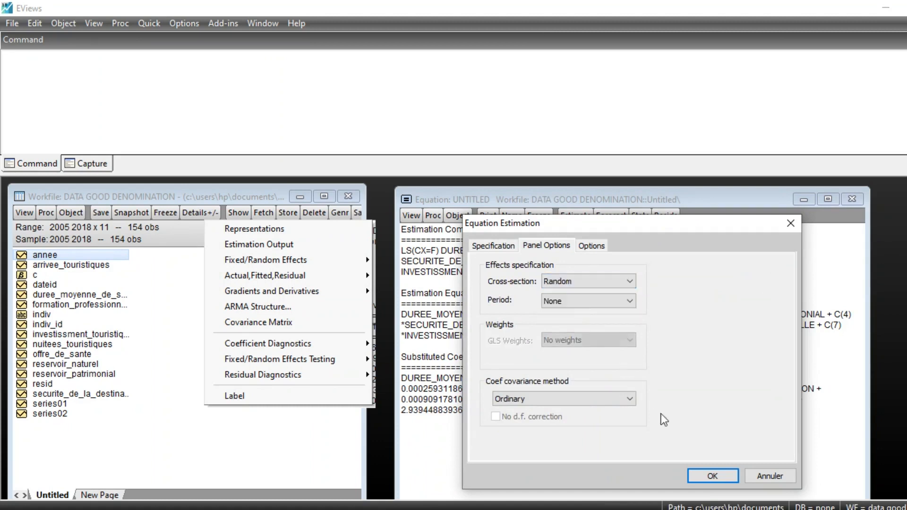
pyautogui.click(713, 476)
pyautogui.click(412, 215)
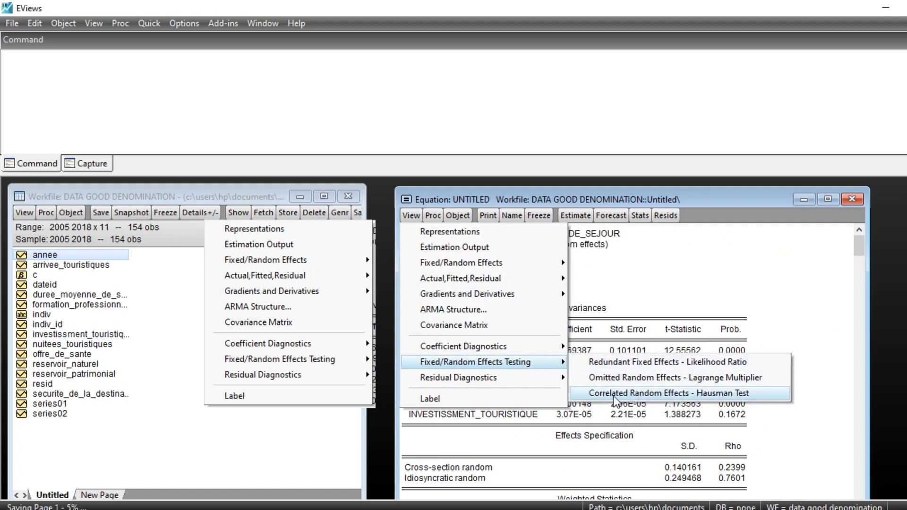
pyautogui.click(691, 394)
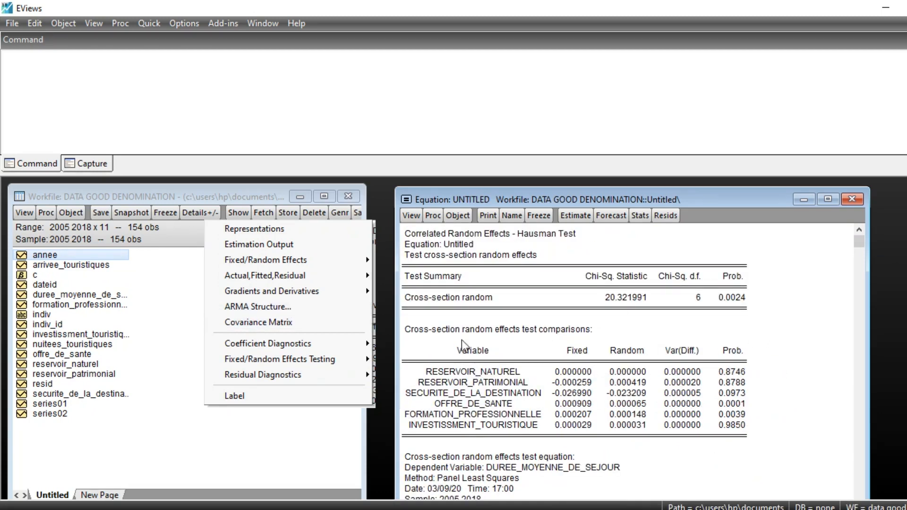
# - Set the cross-section effects back to Fixed, keeping period effects at None, re-estimate the equation and review the output
pyautogui.click(583, 217)
pyautogui.click(547, 246)
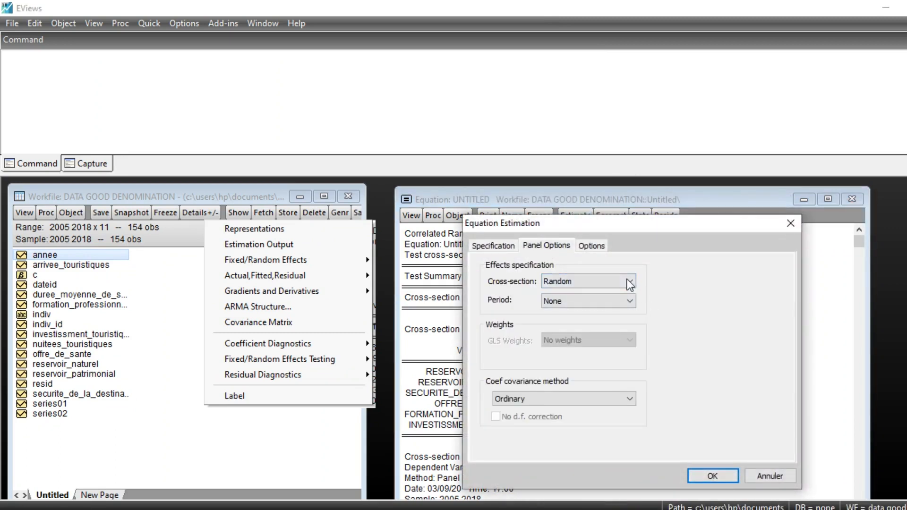
pyautogui.click(628, 283)
pyautogui.click(577, 303)
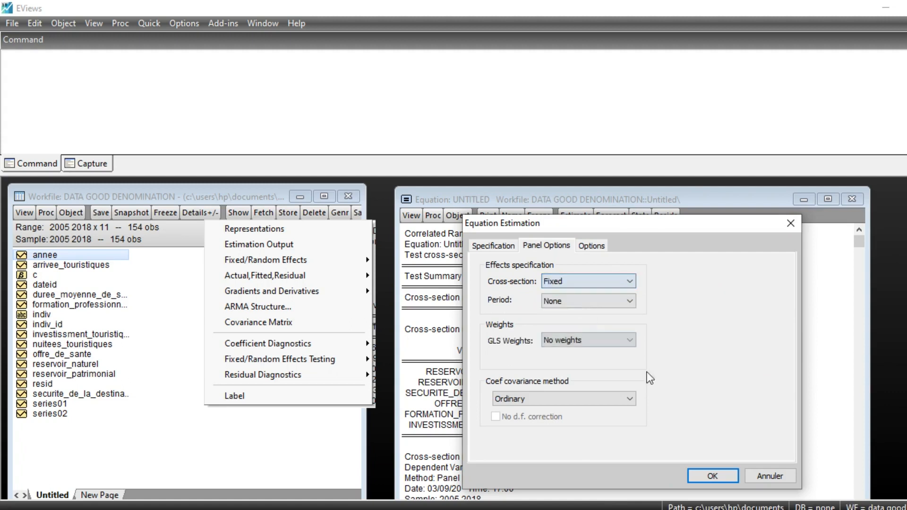
pyautogui.click(707, 476)
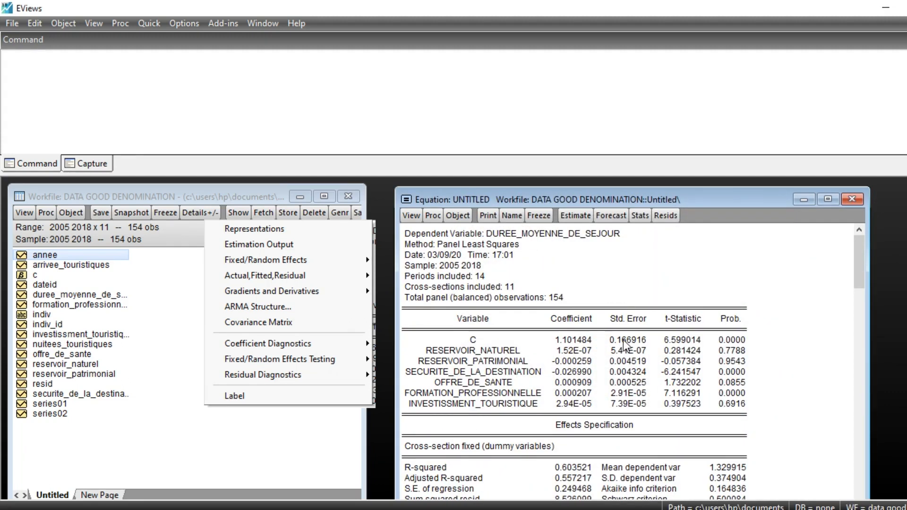
pyautogui.scroll(-1, 623, 339)
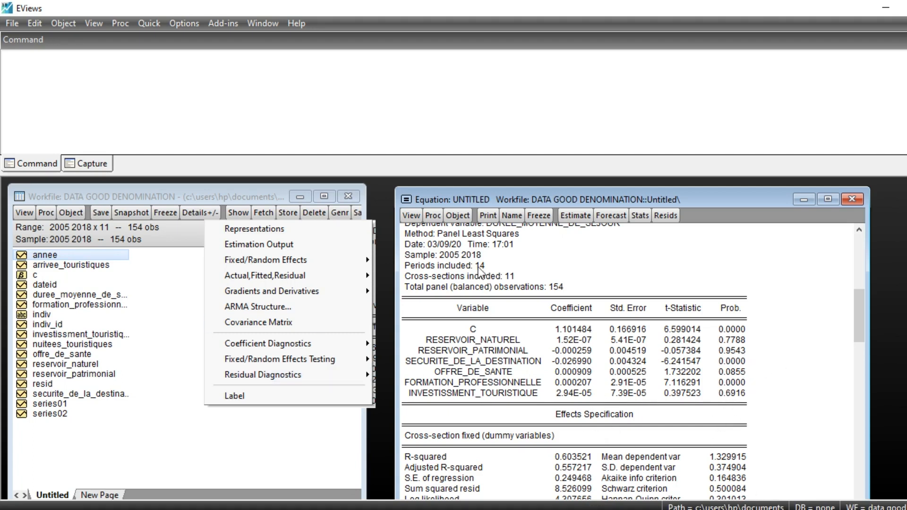
# - Reposition the equation window beside the workfile and run the Histogram - Normality Test on the fixed-effects residuals
pyautogui.moveTo(511, 195); pyautogui.dragTo(547, 180)
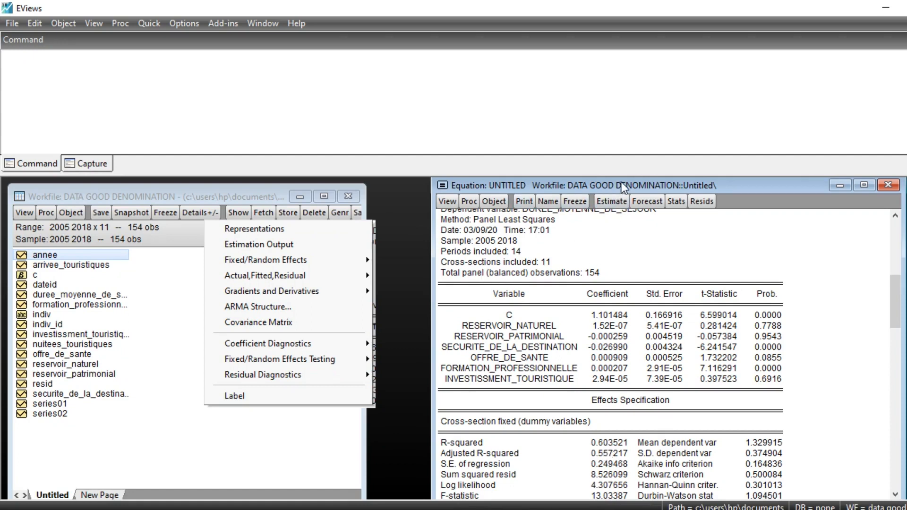
pyautogui.moveTo(631, 185); pyautogui.dragTo(624, 185)
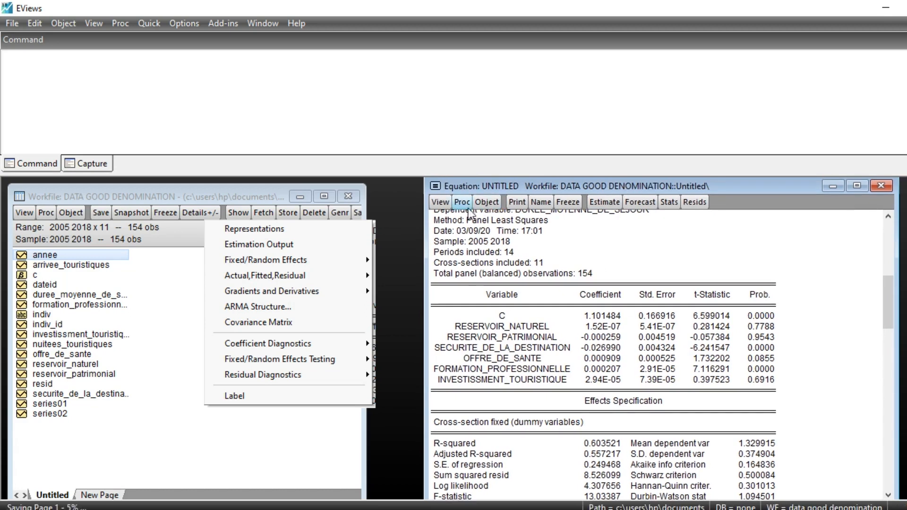
pyautogui.click(270, 195)
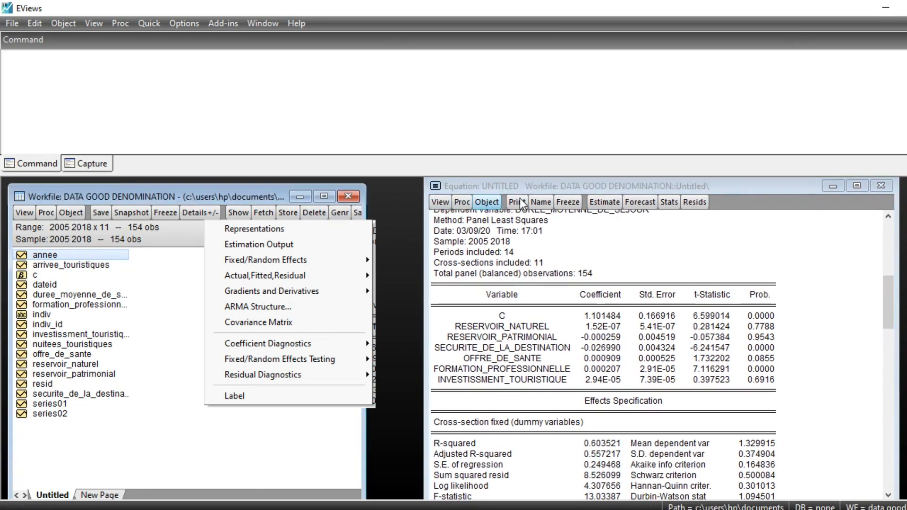
pyautogui.moveTo(572, 186); pyautogui.dragTo(565, 192)
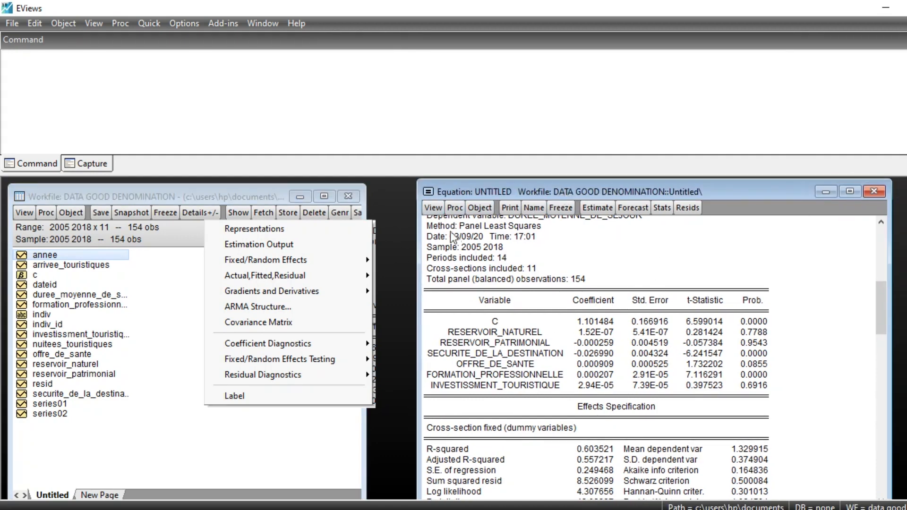
pyautogui.click(436, 208)
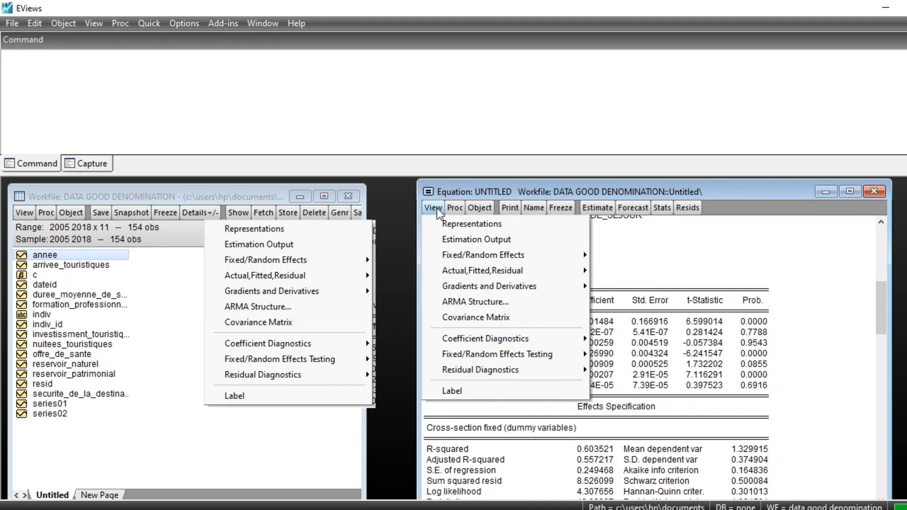
pyautogui.moveTo(460, 288)
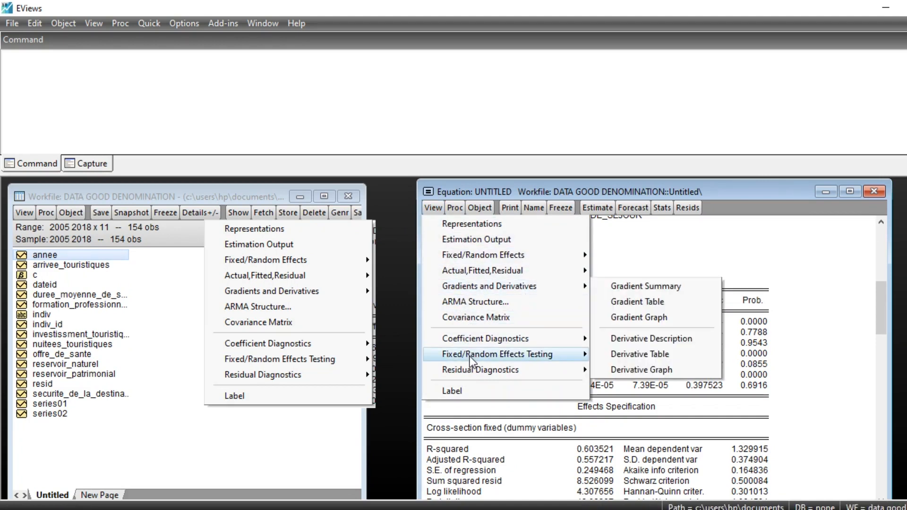
pyautogui.moveTo(469, 357)
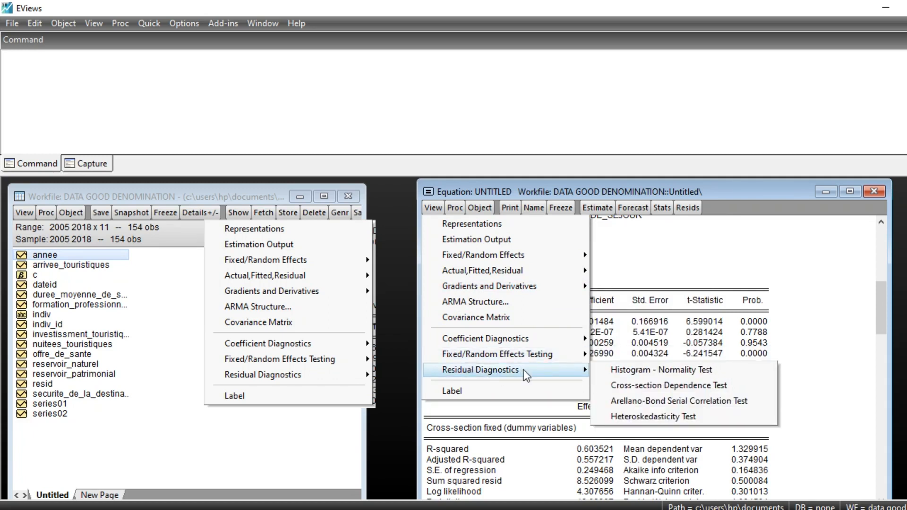
pyautogui.click(696, 371)
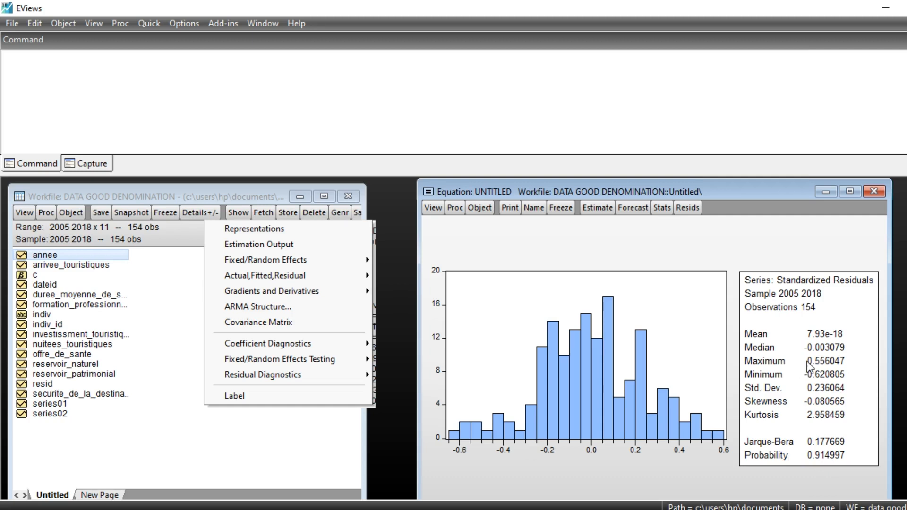
# - Return to the fixed-effects estimation results and run the Cross-section Dependence Test on the residuals
pyautogui.click(595, 209)
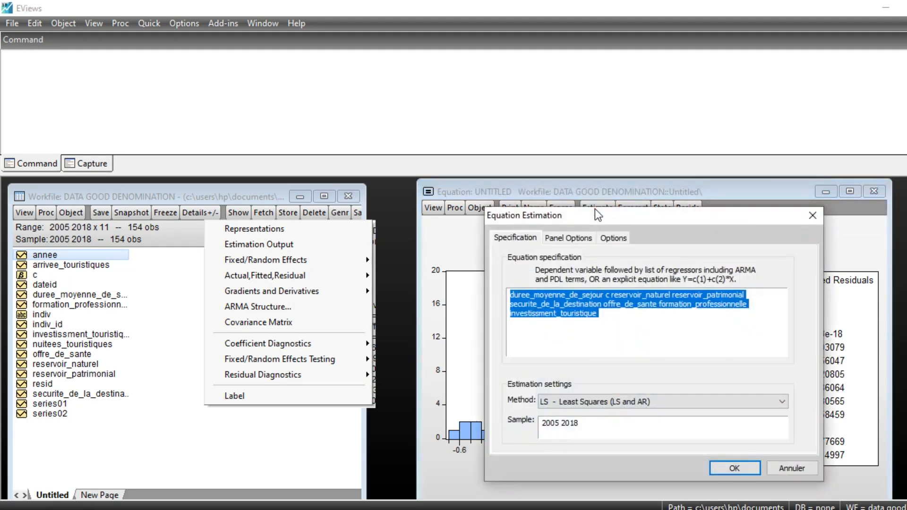
pyautogui.click(813, 217)
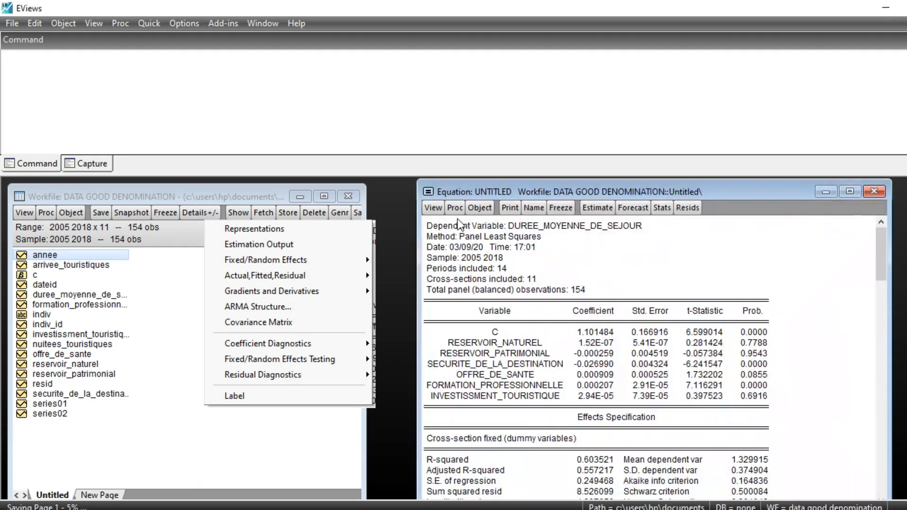
pyautogui.click(433, 208)
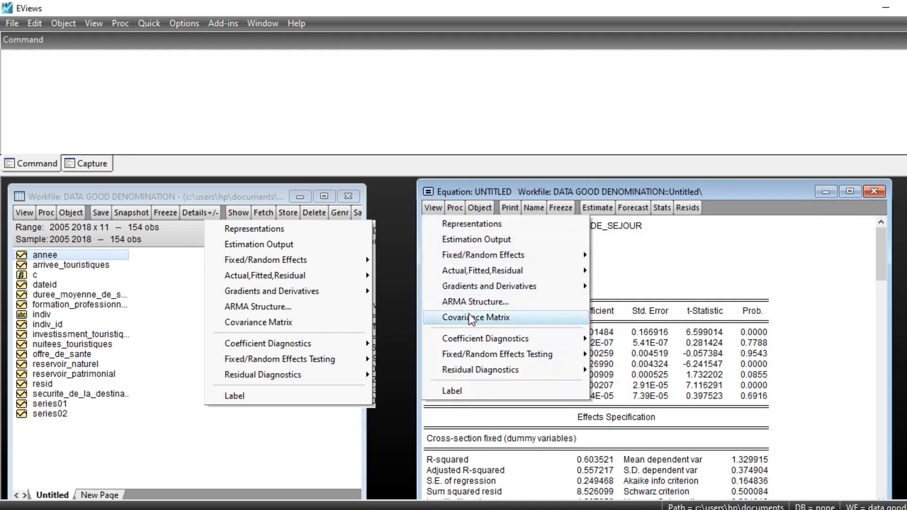
pyautogui.moveTo(486, 375)
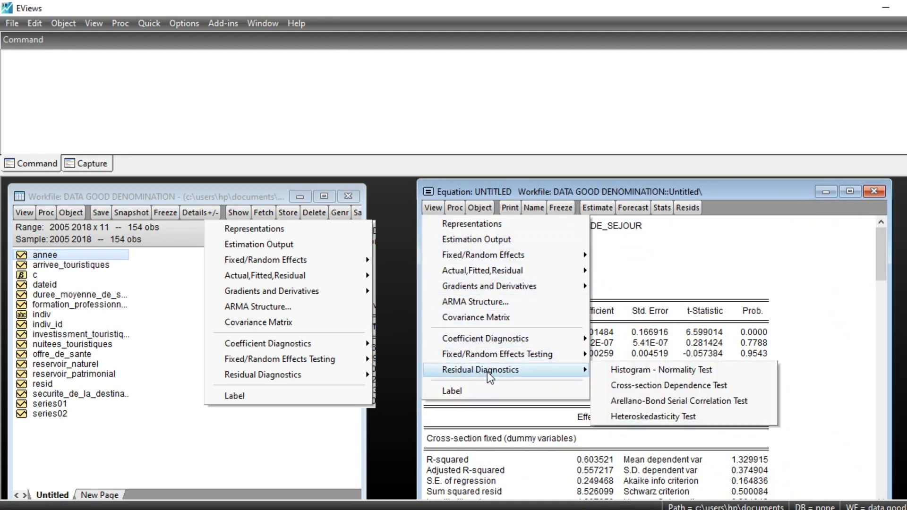
pyautogui.click(705, 386)
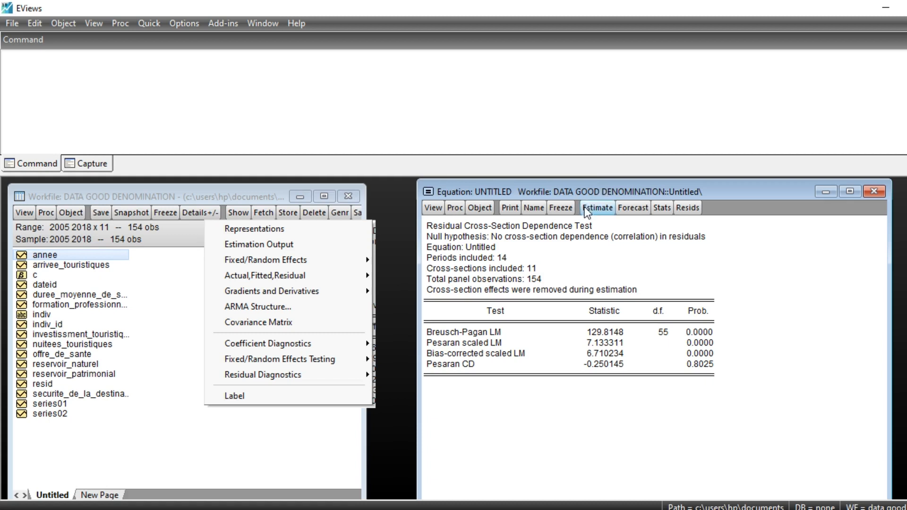
# - Name the fixed-effects equation eq01 to store it in the workfile
pyautogui.click(535, 209)
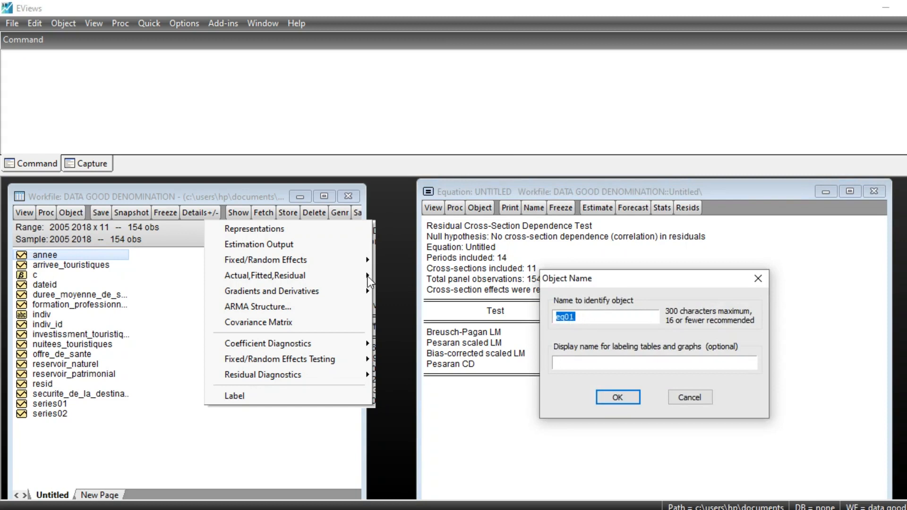
pyautogui.click(622, 399)
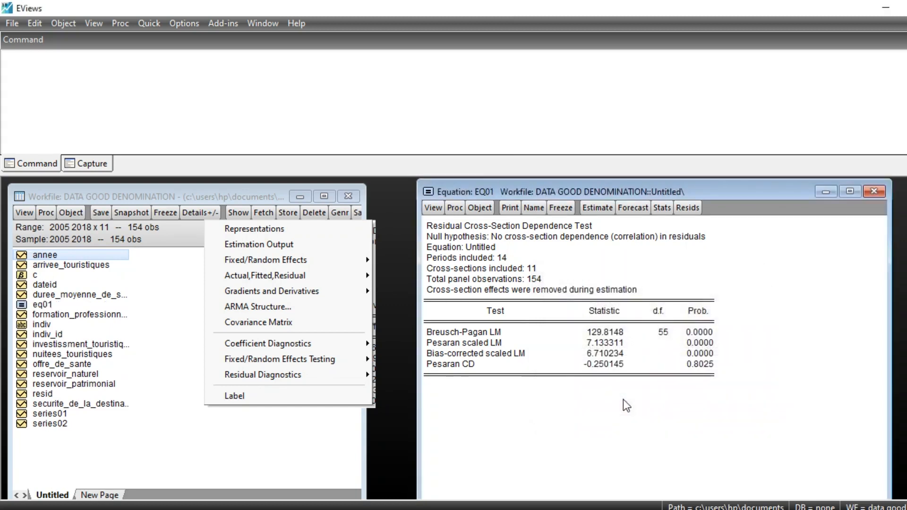
pyautogui.click(42, 307)
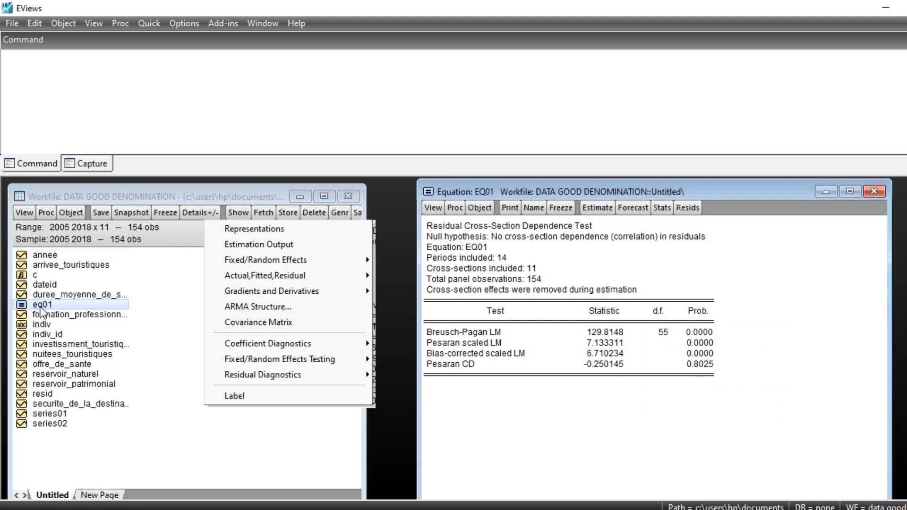
# - Open eq01 from the workfile, re-estimate it with its existing specification and close its window
pyautogui.doubleClick(62, 306)
pyautogui.click(599, 211)
pyautogui.click(736, 473)
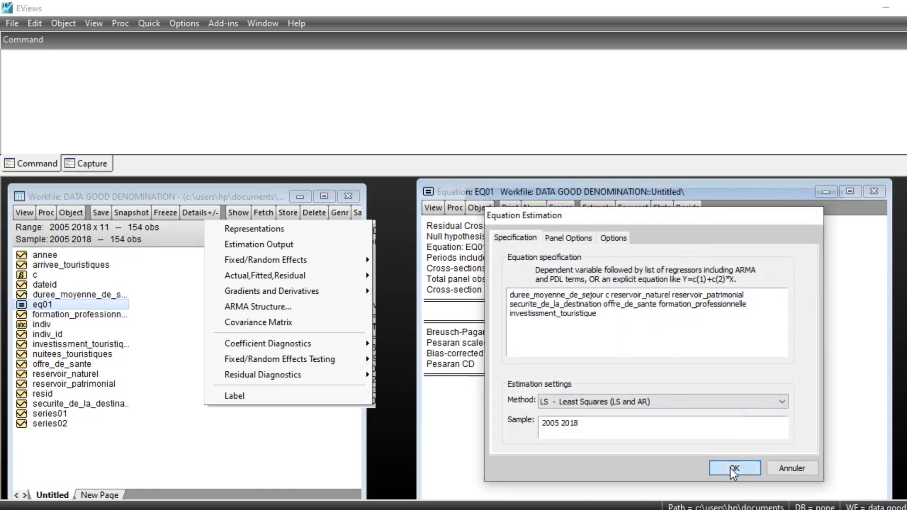
pyautogui.click(874, 193)
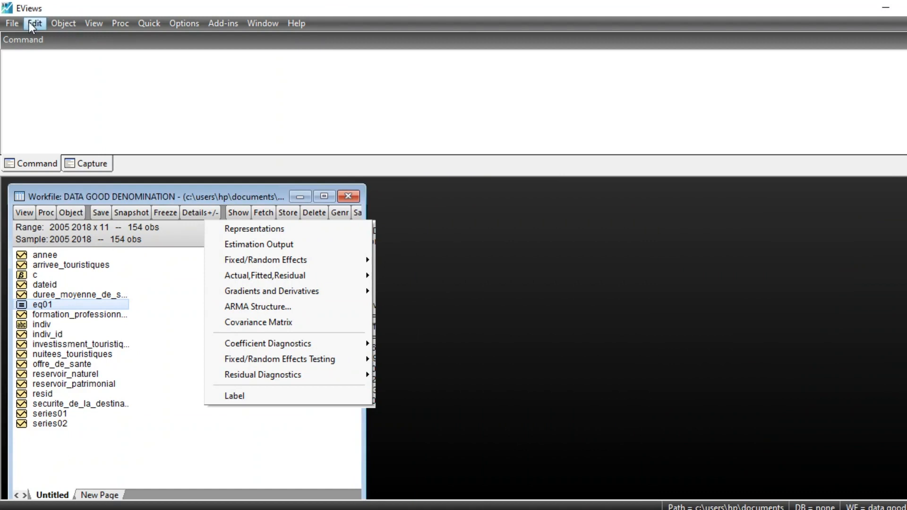
# - Save the workfile in the Documents folder as data good denomination, in EViews Workfile format
pyautogui.click(12, 23)
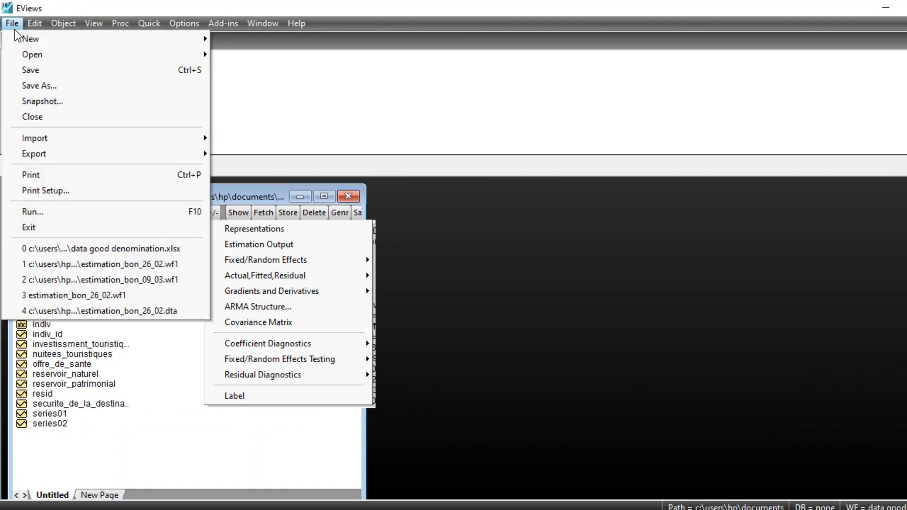
pyautogui.click(44, 88)
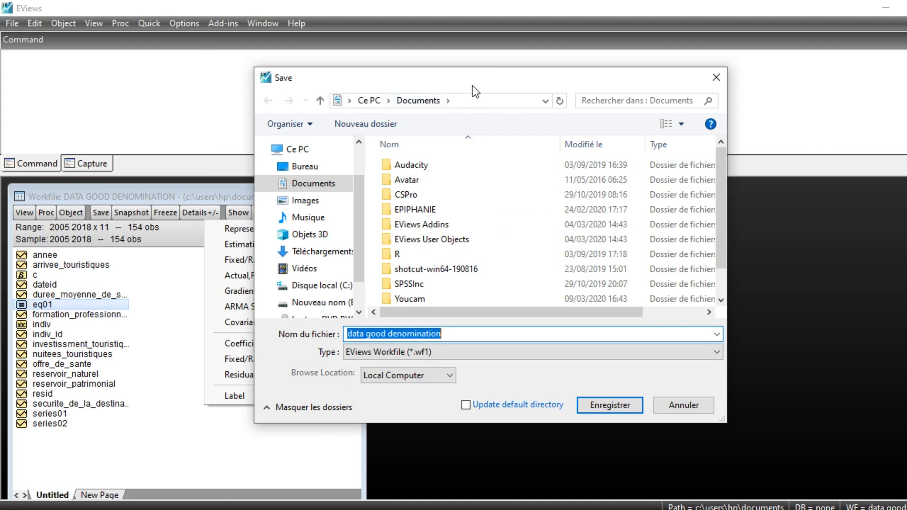
pyautogui.click(611, 405)
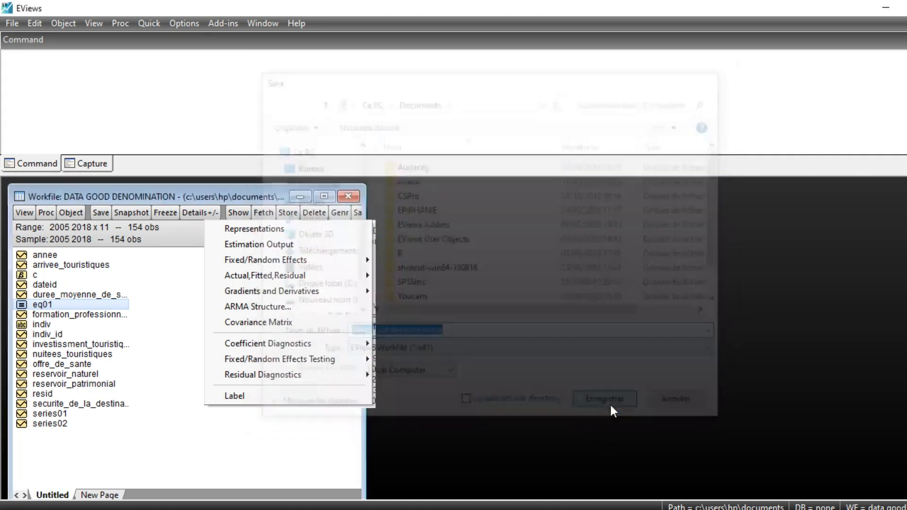
pyautogui.click(564, 245)
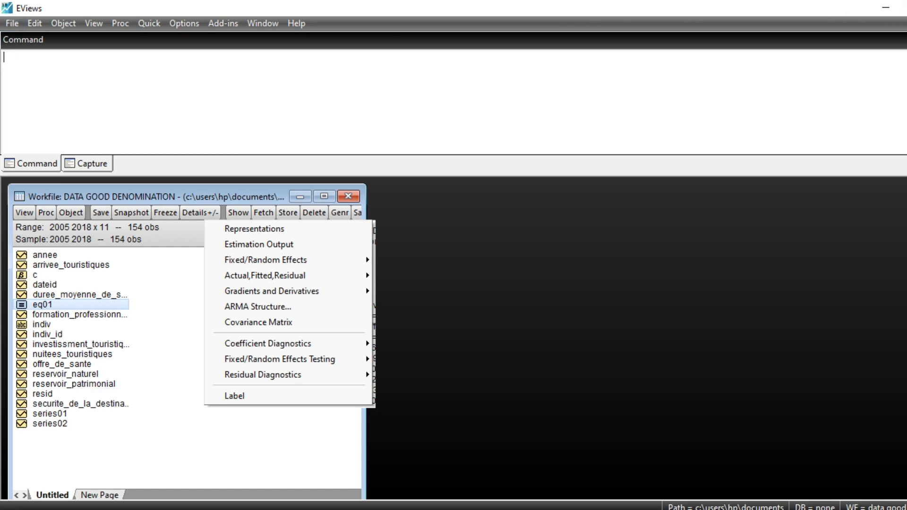
# - Switch to File Explorer and locate the data good denomination workfile in the Documents folder
pyautogui.click(906, 8)
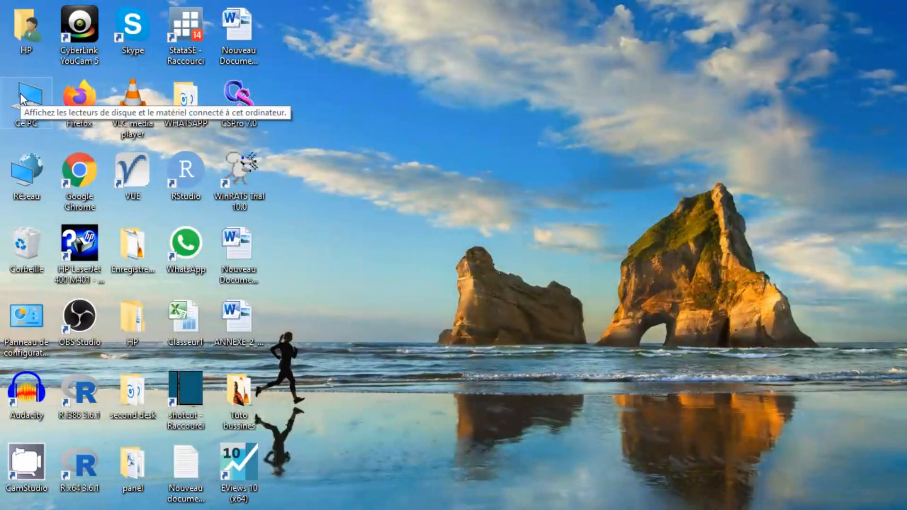
pyautogui.doubleClick(21, 99)
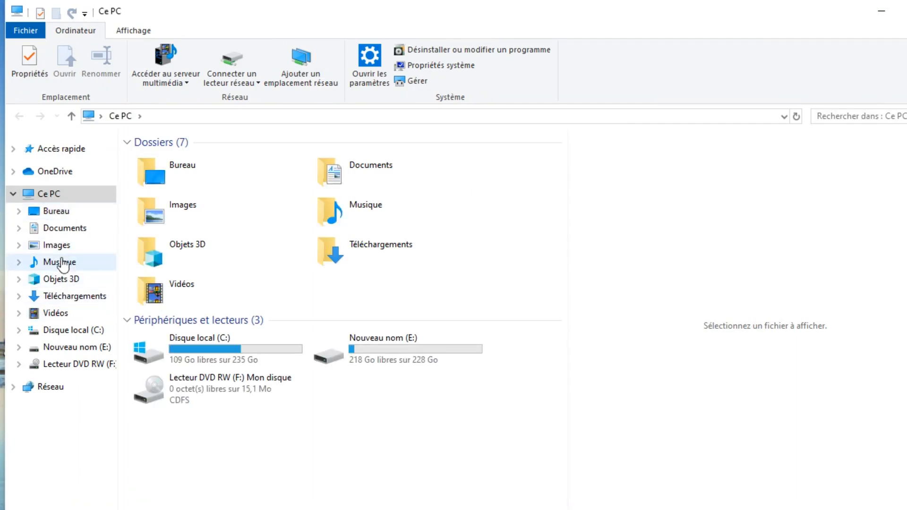
pyautogui.click(62, 229)
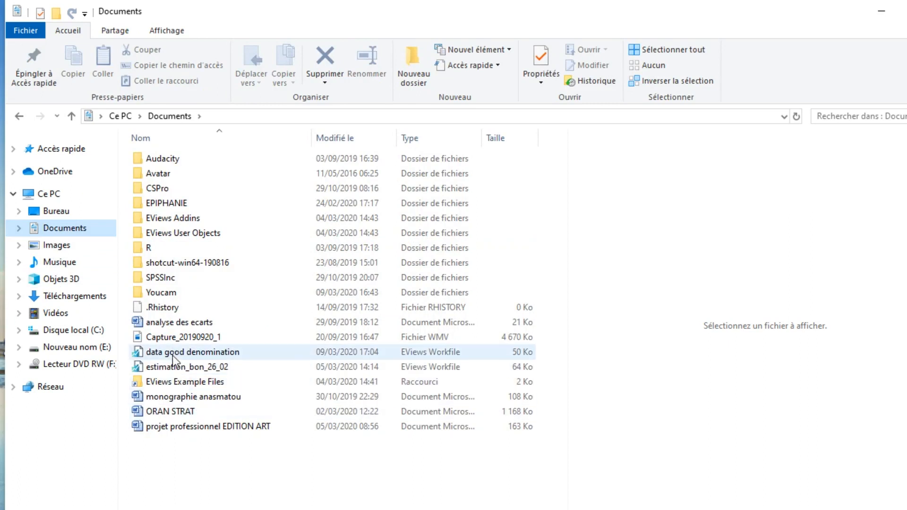
pyautogui.click(186, 353)
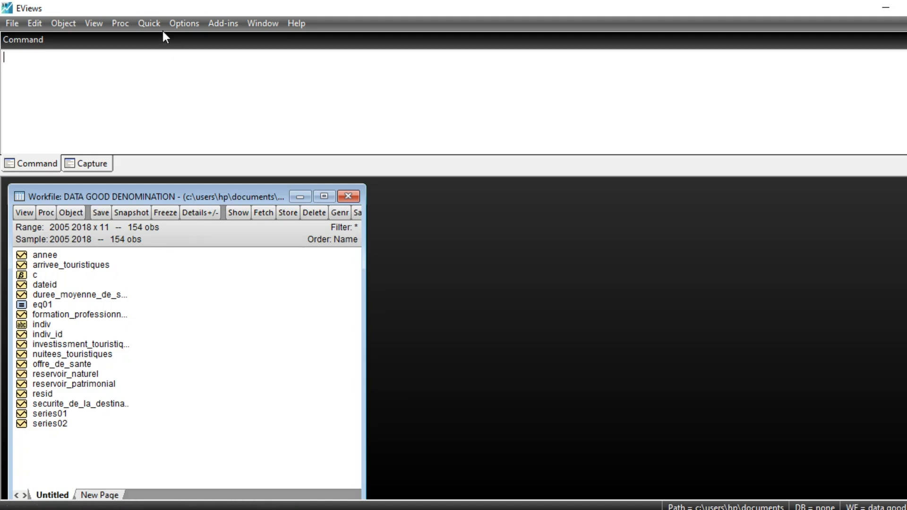
pyautogui.click(150, 23)
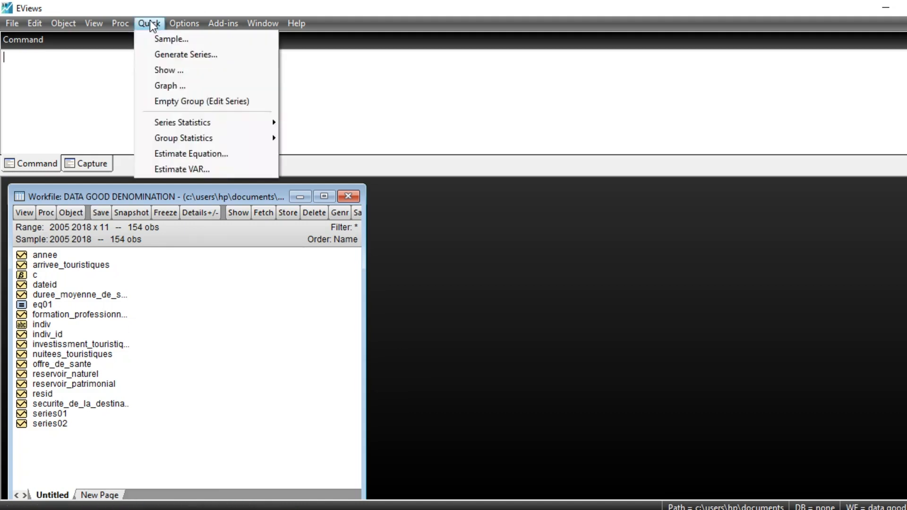
pyautogui.click(192, 152)
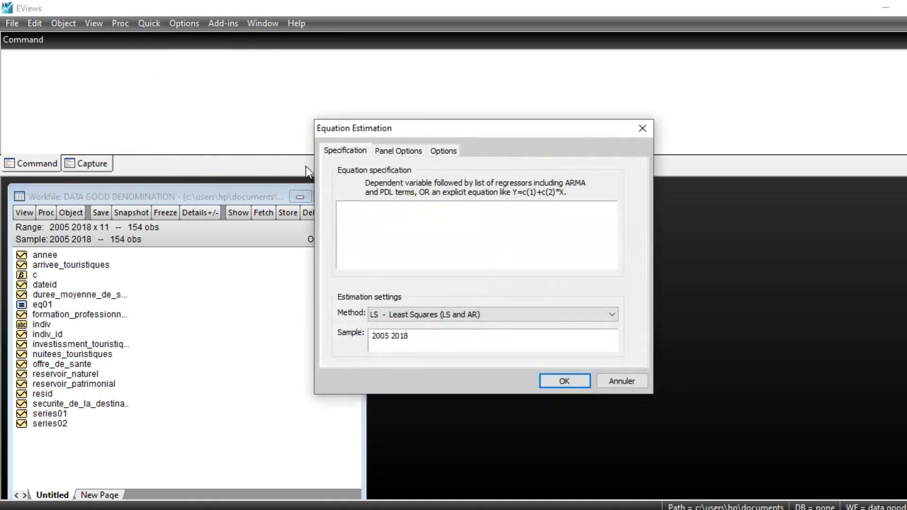
pyautogui.click(642, 128)
# - Open eq01 and copy its full equation specification from the estimation settings
pyautogui.doubleClick(47, 305)
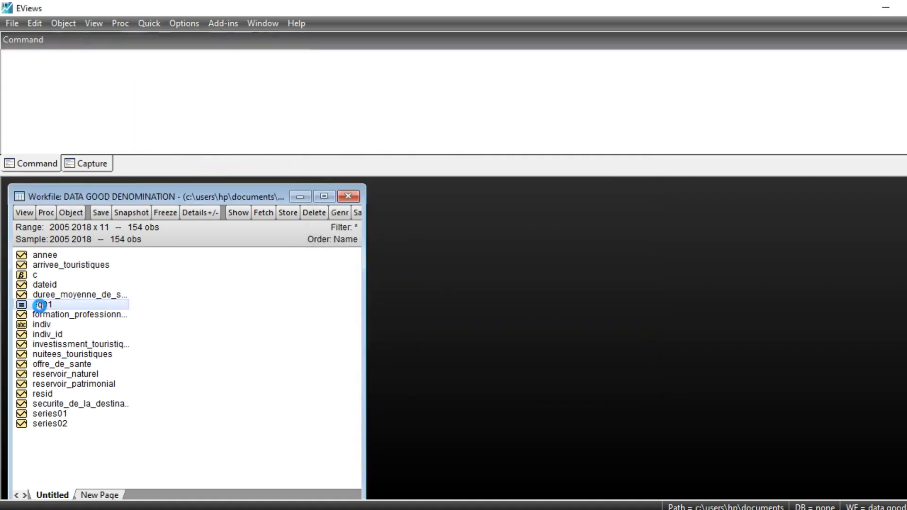
pyautogui.click(208, 229)
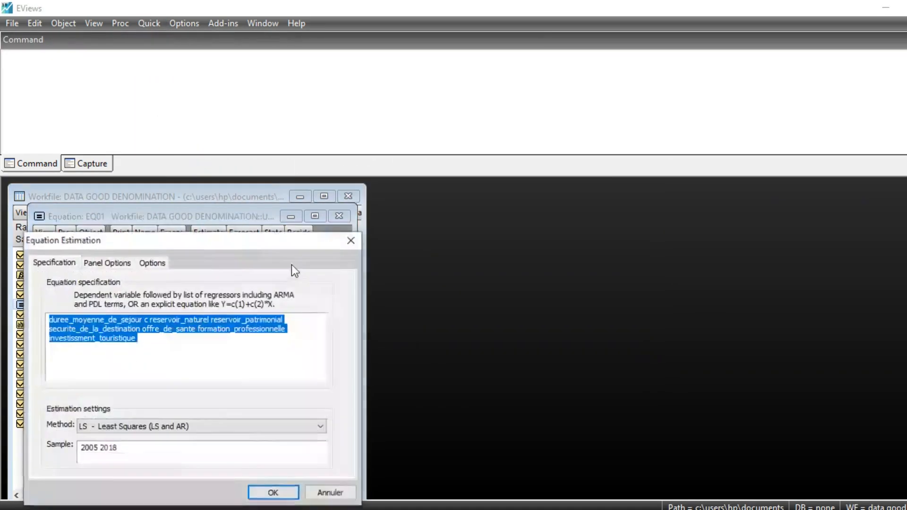
pyautogui.rightClick(108, 322)
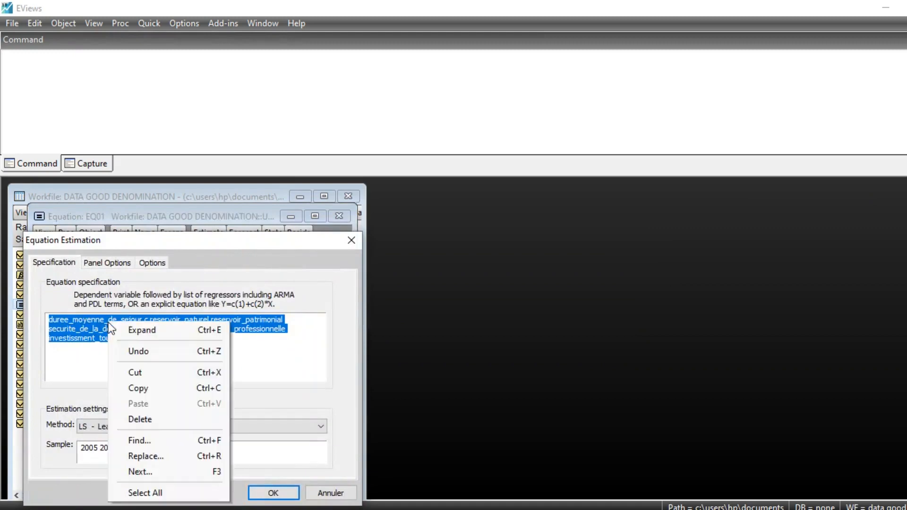
pyautogui.click(146, 387)
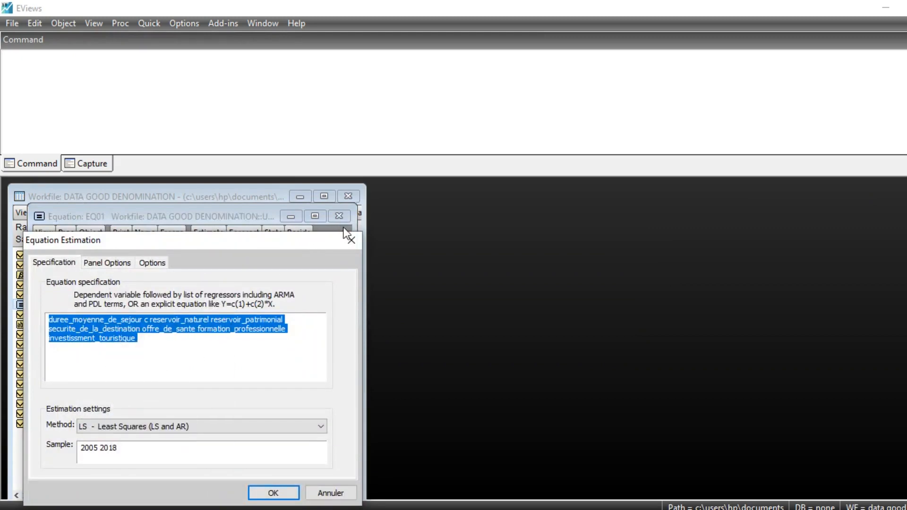
pyautogui.click(348, 239)
# - Start a new equation estimation and paste the copied eq01 specification into it
pyautogui.click(158, 24)
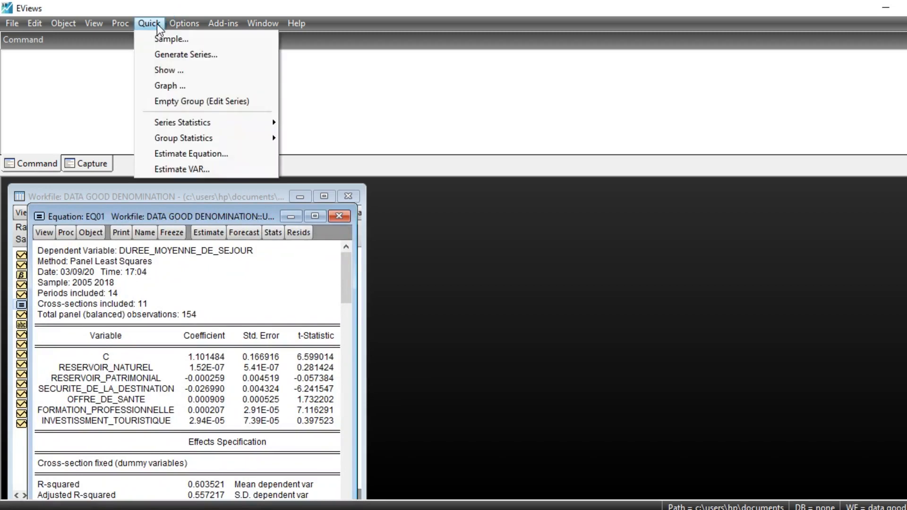
pyautogui.moveTo(186, 125)
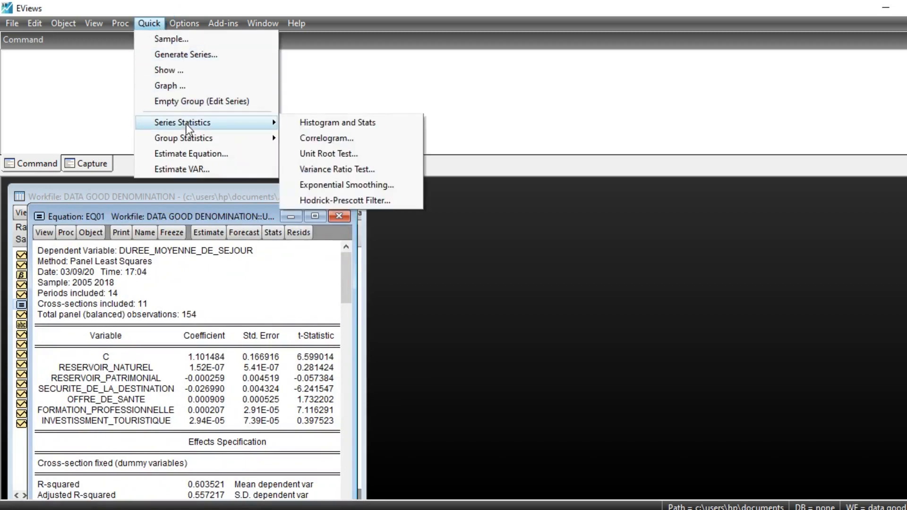
pyautogui.click(191, 153)
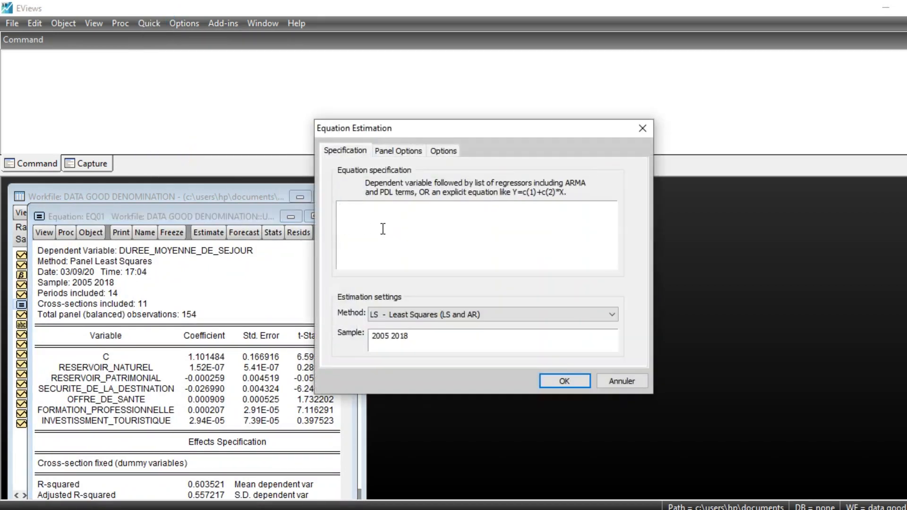
pyautogui.hotkey('ctrl', 'v')
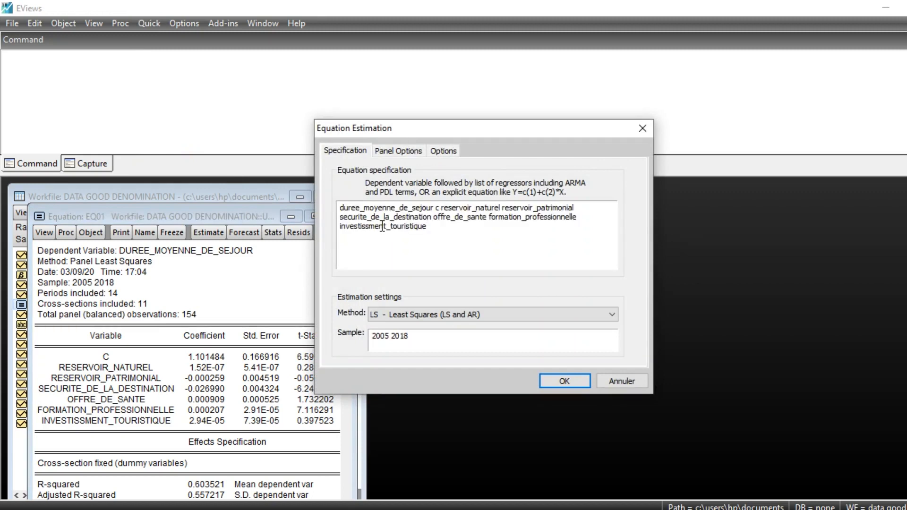
# - Delete the dependent variable duree_moyenne_de_sejour from the new equation's specification
pyautogui.moveTo(433, 207); pyautogui.dragTo(342, 210)
pyautogui.click(435, 207)
pyautogui.moveTo(435, 208); pyautogui.dragTo(396, 208)
pyautogui.click(435, 210)
pyautogui.press('BackSpace')
pyautogui.press('BackSpace')
pyautogui.press('BackSpace')
pyautogui.press('BackSpace')
pyautogui.press('BackSpace')
pyautogui.press('BackSpace')
pyautogui.press('BackSpace')
pyautogui.press('BackSpace')
pyautogui.press('BackSpace')
pyautogui.press('BackSpace')
pyautogui.press('BackSpace')
pyautogui.press('BackSpace')
pyautogui.press('BackSpace')
pyautogui.press('BackSpace')
pyautogui.press('BackSpace')
pyautogui.press('BackSpace')
pyautogui.press('BackSpace')
pyautogui.press('BackSpace')
pyautogui.press('BackSpace')
pyautogui.press('BackSpace')
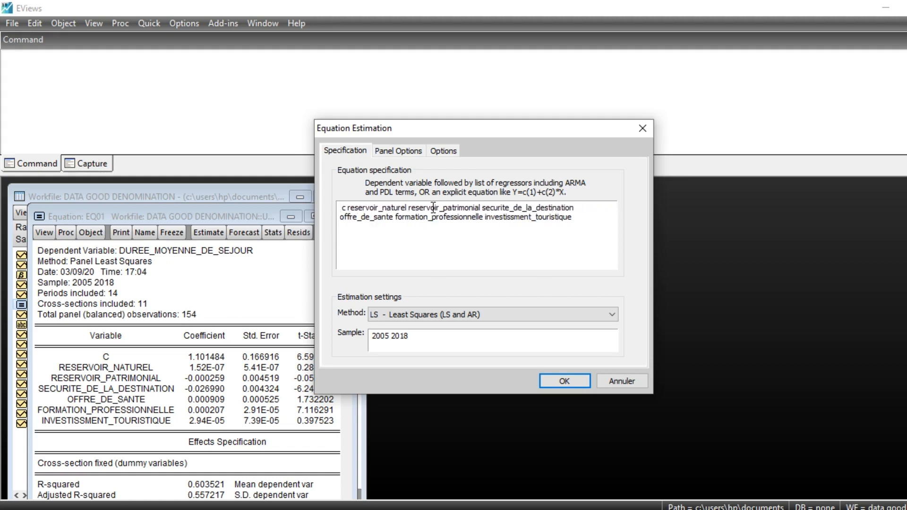
# - Enter arrivee_touristiques as the new equation's dependent variable and open its panel effects settings
pyautogui.moveTo(475, 128); pyautogui.dragTo(675, 145)
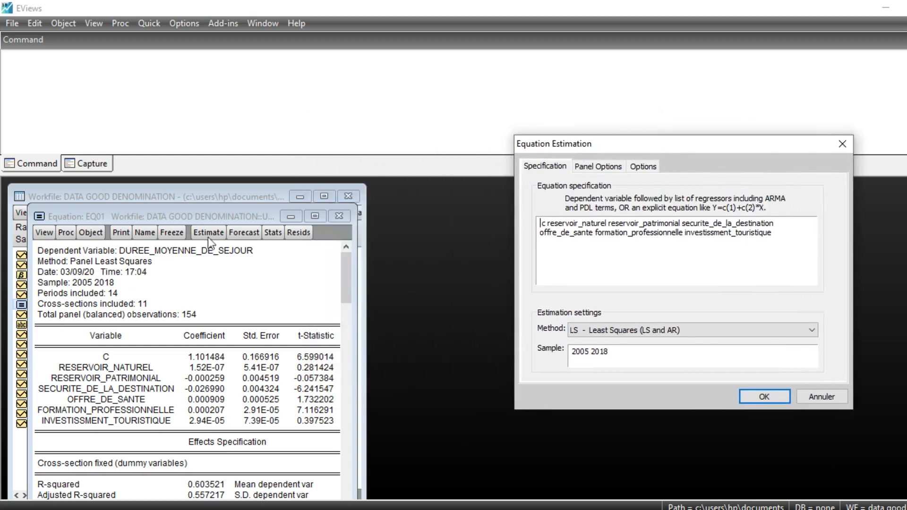
pyautogui.write('nui')
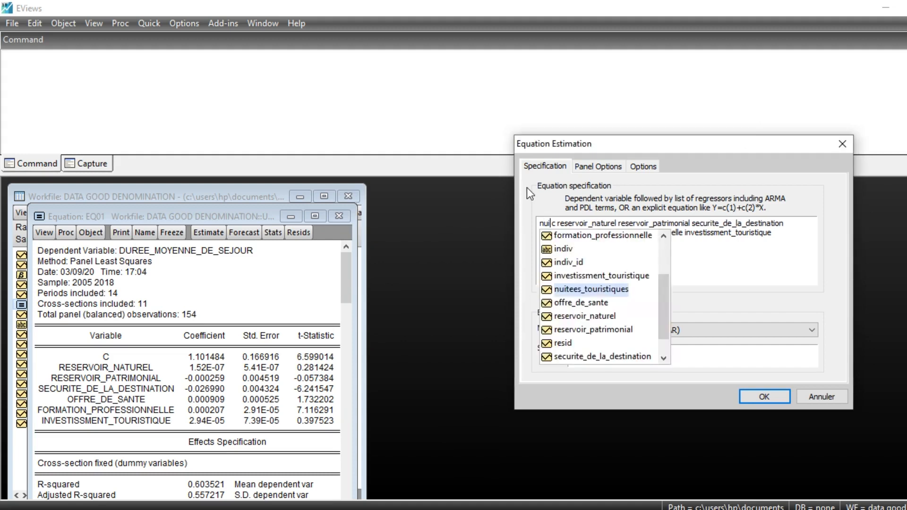
pyautogui.press('BackSpace')
pyautogui.press('BackSpace')
pyautogui.press('BackSpace')
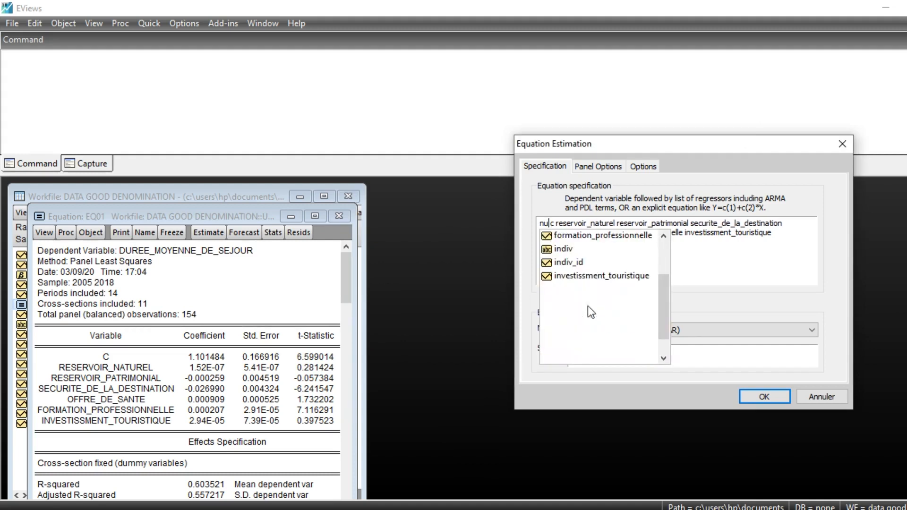
pyautogui.write('ar')
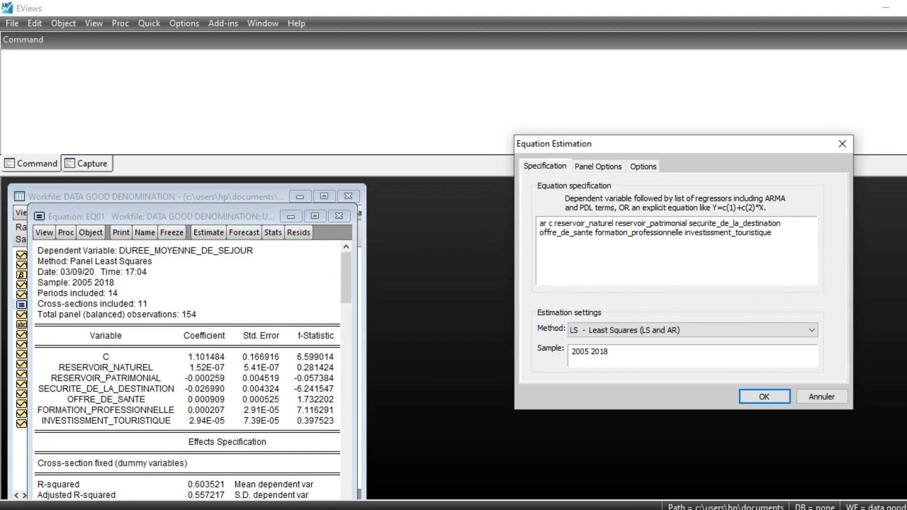
pyautogui.click(588, 249)
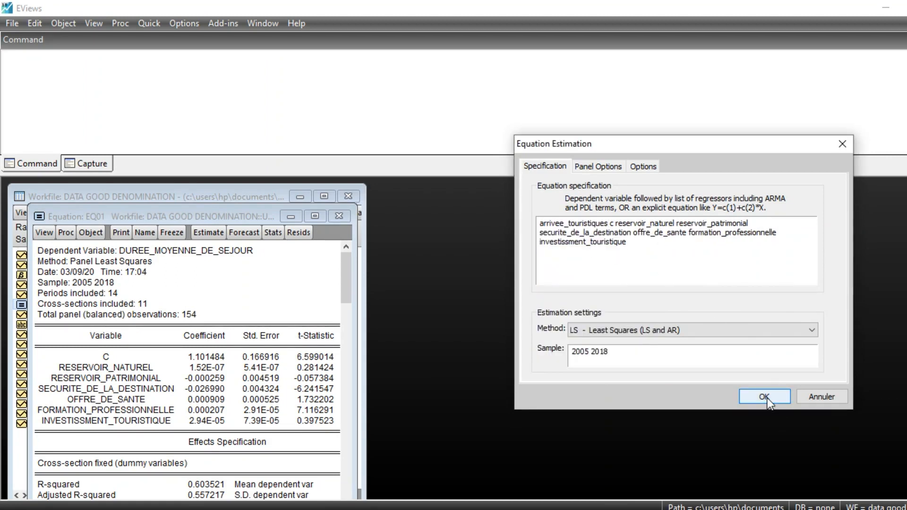
pyautogui.click(599, 166)
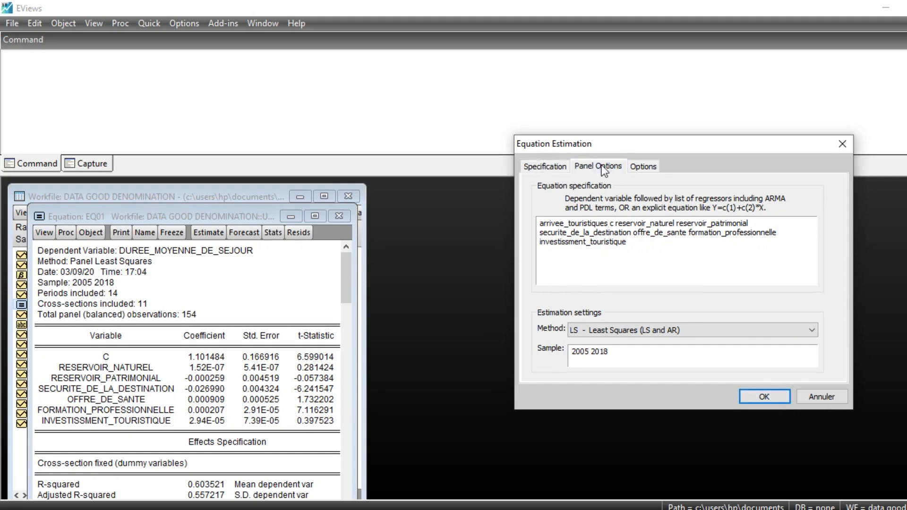
# - Estimate the arrivee_touristiques equation with fixed cross-section effects and widen its output window to show the Prob. column
pyautogui.click(679, 201)
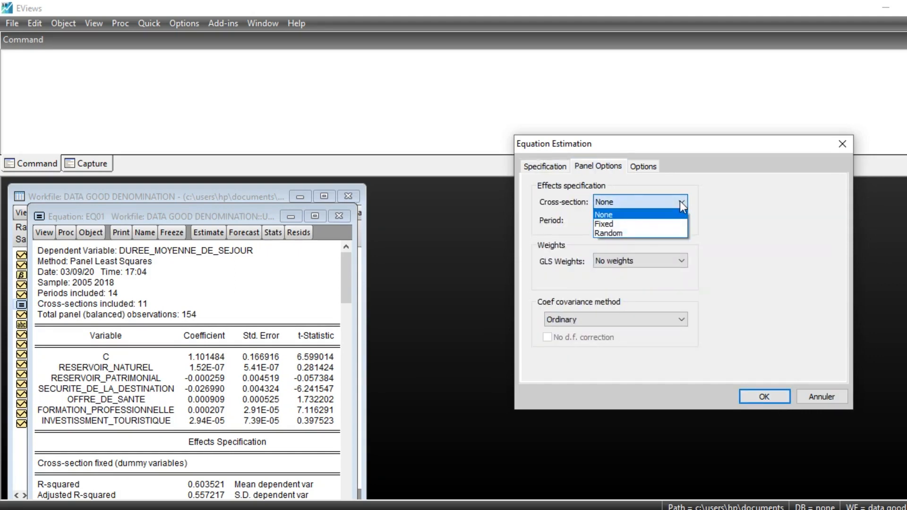
pyautogui.click(611, 225)
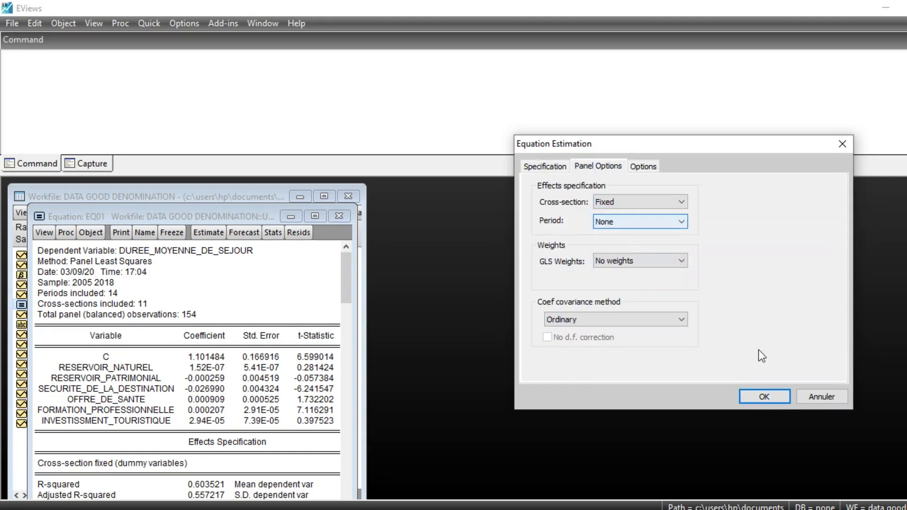
pyautogui.click(764, 396)
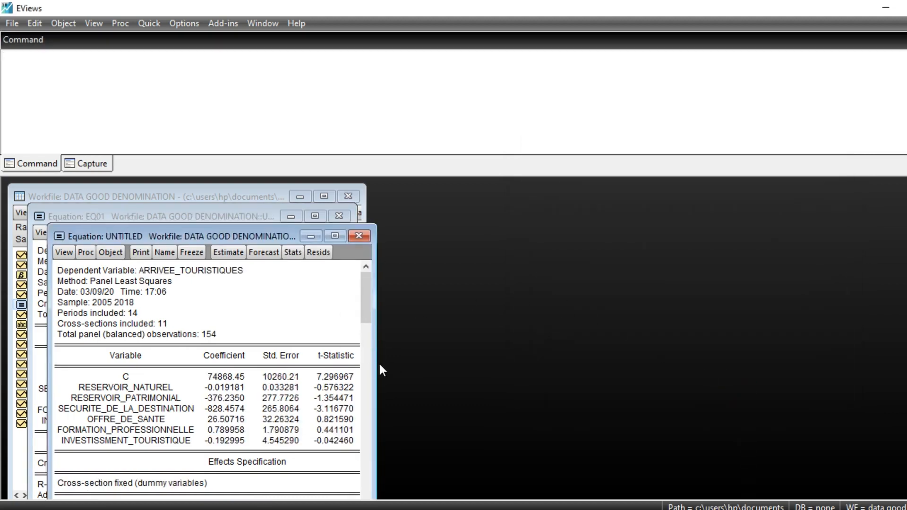
pyautogui.moveTo(374, 362); pyautogui.dragTo(547, 352)
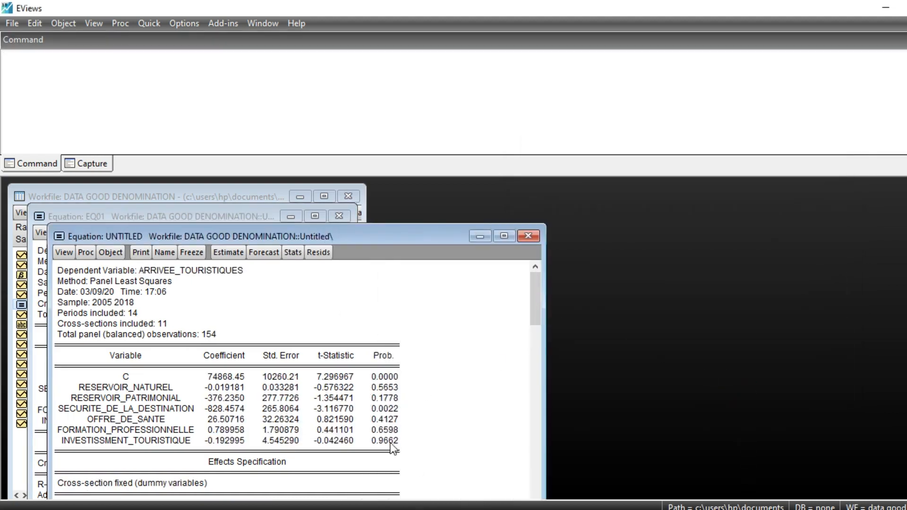
# - Re-estimate the arrivee_touristiques equation with random cross-section effects
pyautogui.click(235, 253)
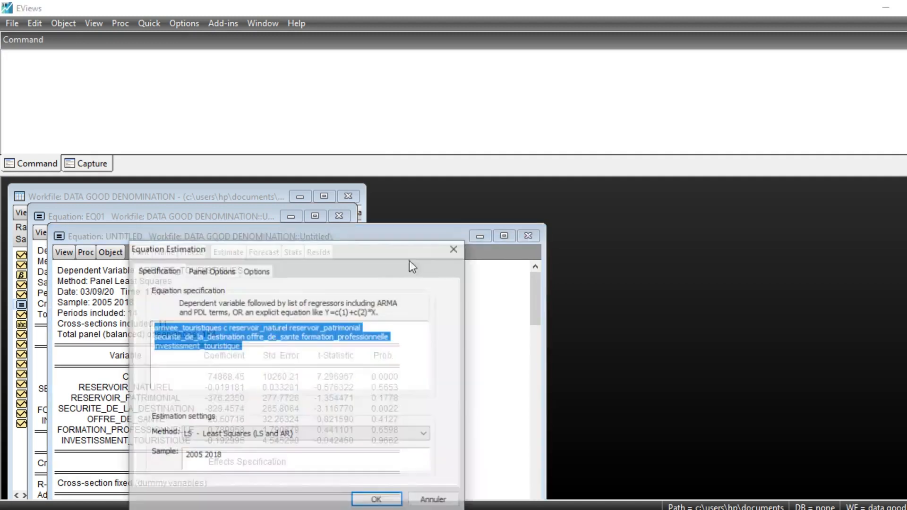
pyautogui.click(211, 270)
pyautogui.click(291, 306)
pyautogui.click(295, 338)
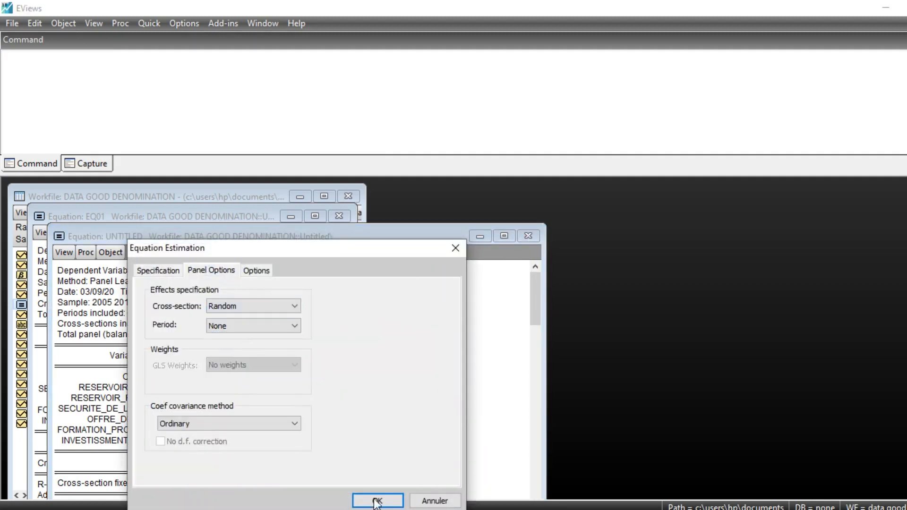
pyautogui.click(377, 501)
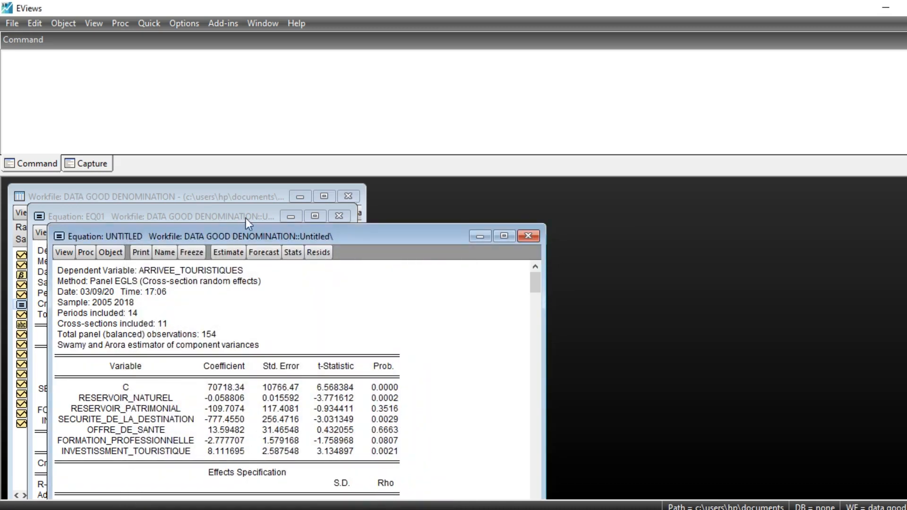
# - Place the untitled equation window beside eq01 and run the correlated random effects Hausman test on it
pyautogui.moveTo(261, 235); pyautogui.dragTo(573, 199)
pyautogui.click(374, 215)
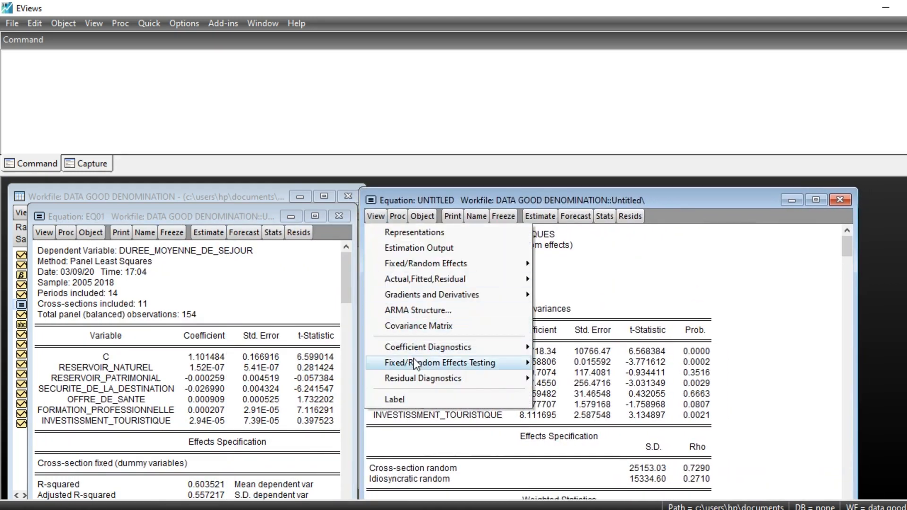
pyautogui.moveTo(415, 365)
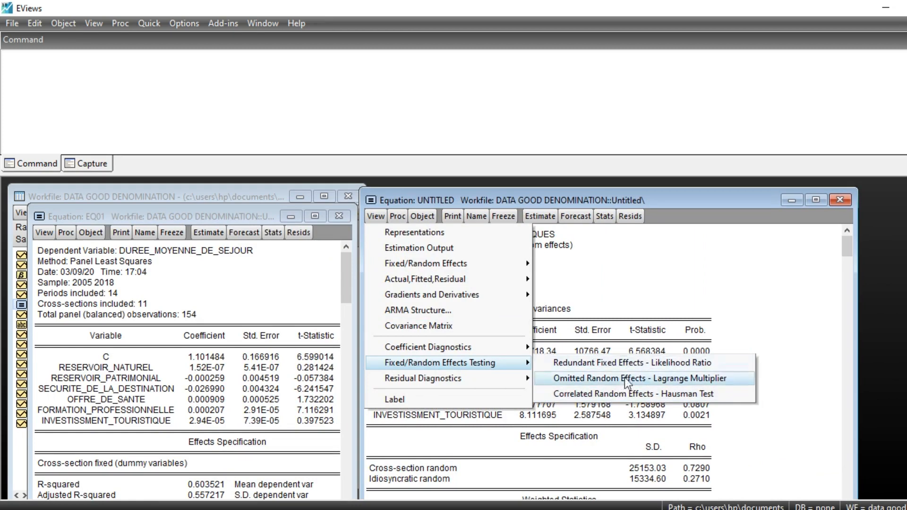
pyautogui.click(627, 396)
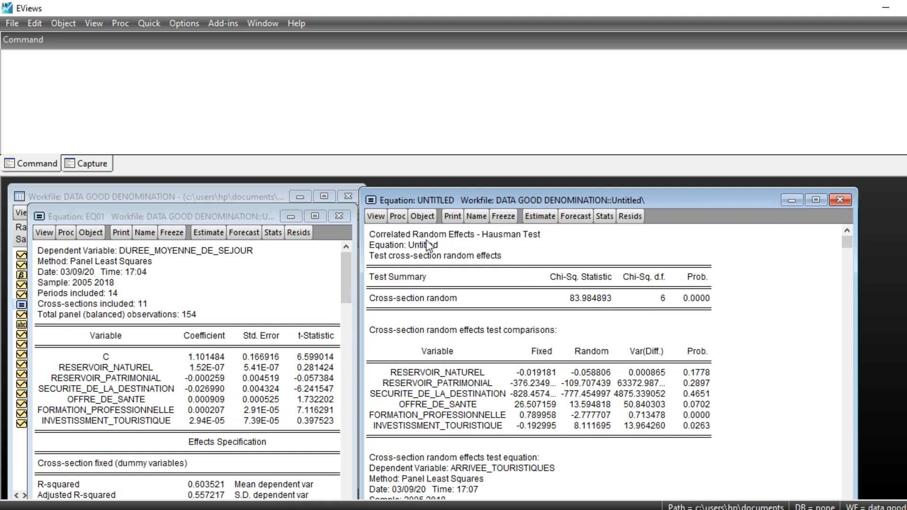
# - Switch the arrivee_touristiques equation's cross-section effects back to Fixed and re-estimate it
pyautogui.click(548, 215)
pyautogui.click(531, 251)
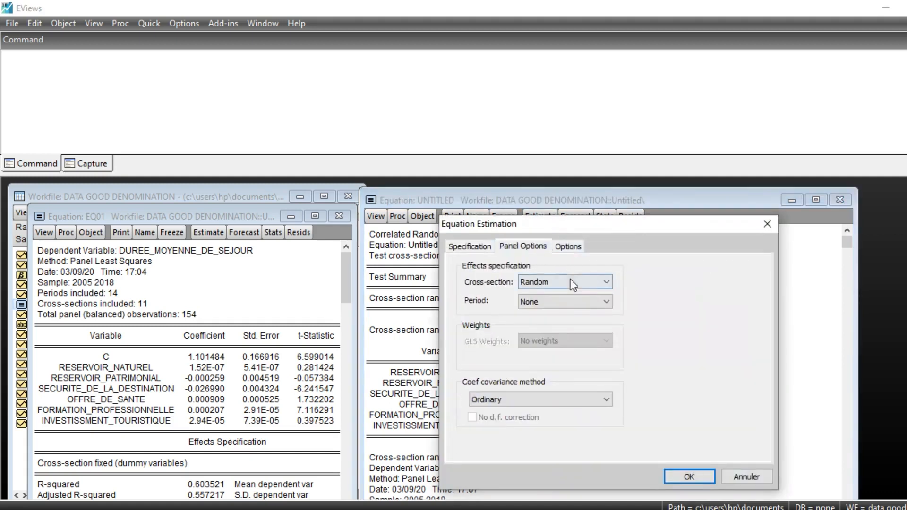
pyautogui.click(603, 285)
pyautogui.click(547, 305)
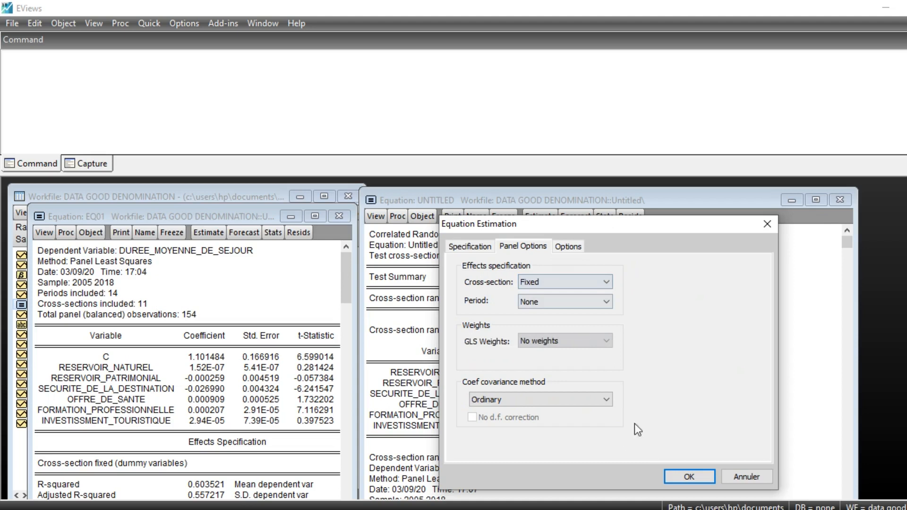
pyautogui.click(684, 475)
pyautogui.scroll(-1, 551, 359)
pyautogui.scroll(1, 520, 345)
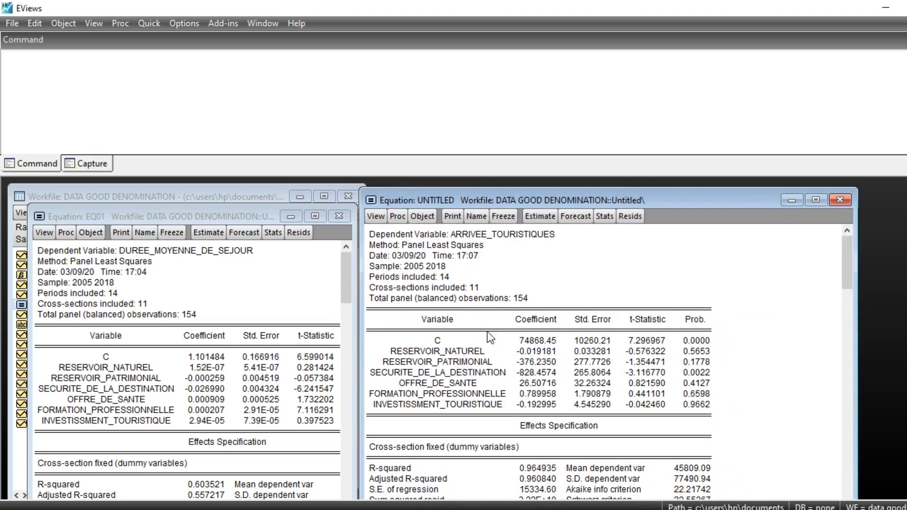
# - Run the histogram normality test on the residuals of the fixed-effects arrivee_touristiques equation
pyautogui.click(376, 216)
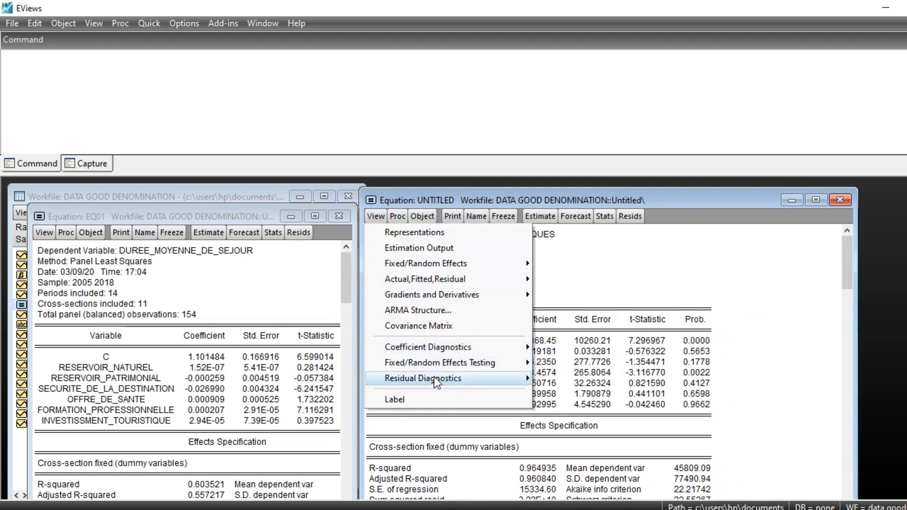
pyautogui.moveTo(508, 378)
pyautogui.click(592, 381)
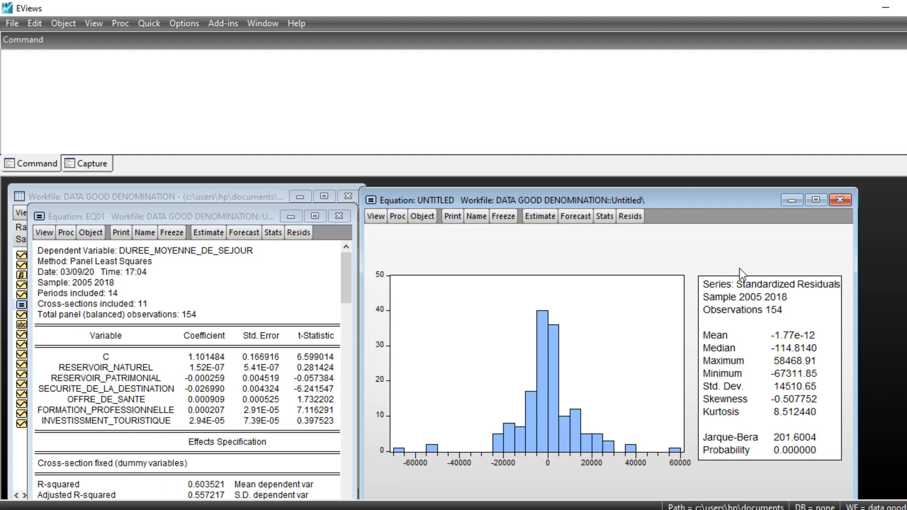
# - Change the arrivee_touristiques equation's cross-section effects to Random and estimate it again
pyautogui.click(540, 217)
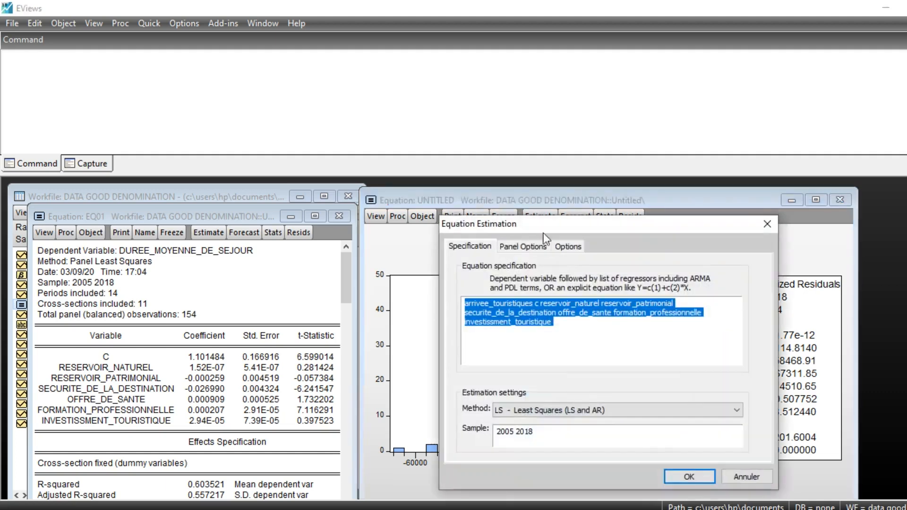
pyautogui.click(525, 246)
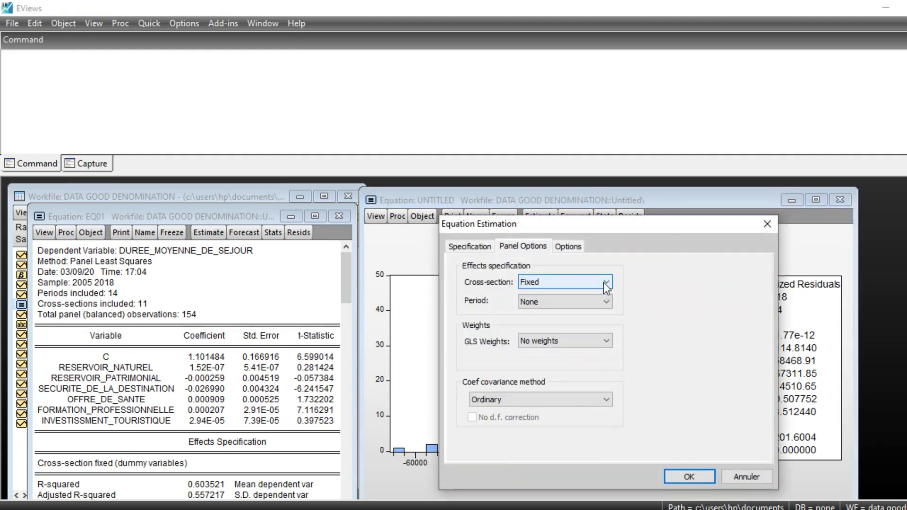
pyautogui.click(603, 282)
pyautogui.click(549, 316)
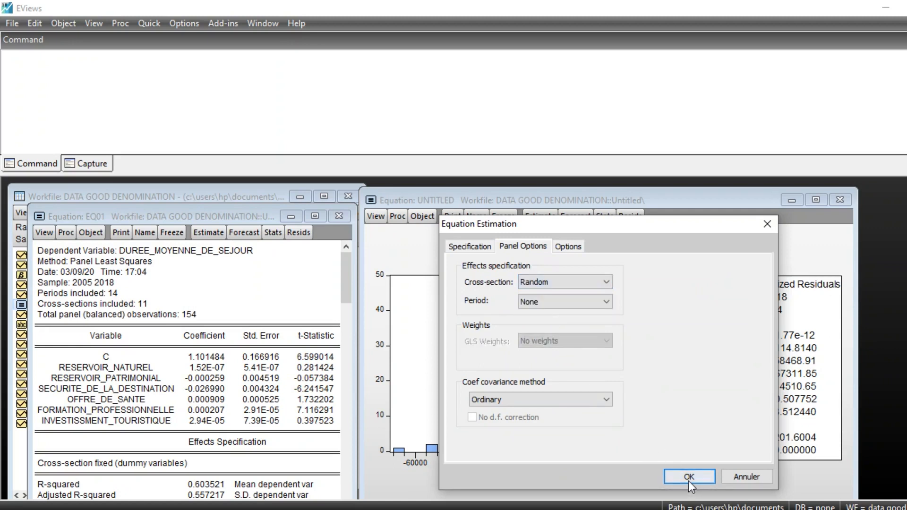
pyautogui.click(689, 477)
# - Run the histogram normality test on the residuals of the random-effects arrivee_touristiques equation
pyautogui.click(377, 218)
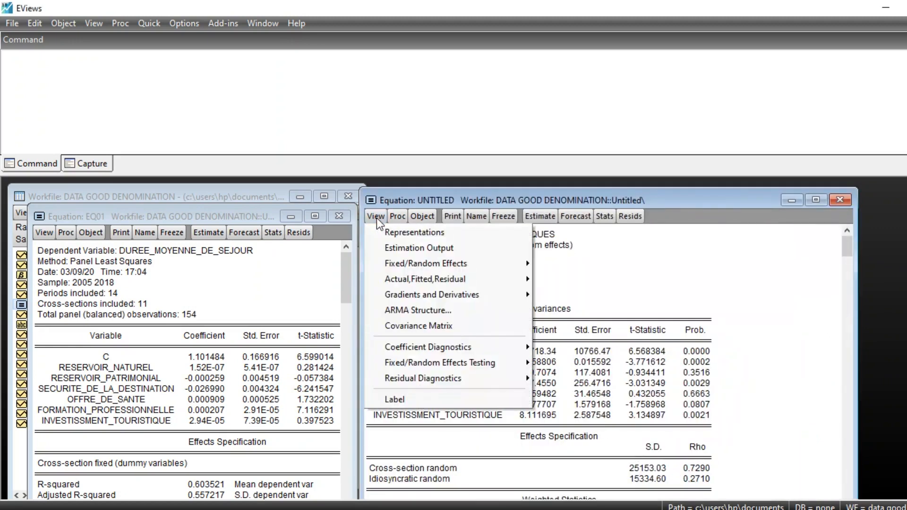
pyautogui.moveTo(504, 381)
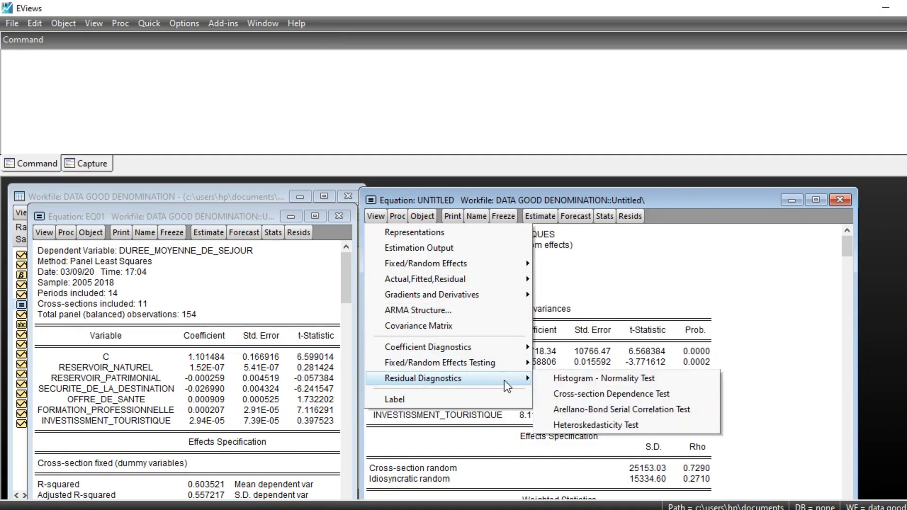
pyautogui.click(573, 379)
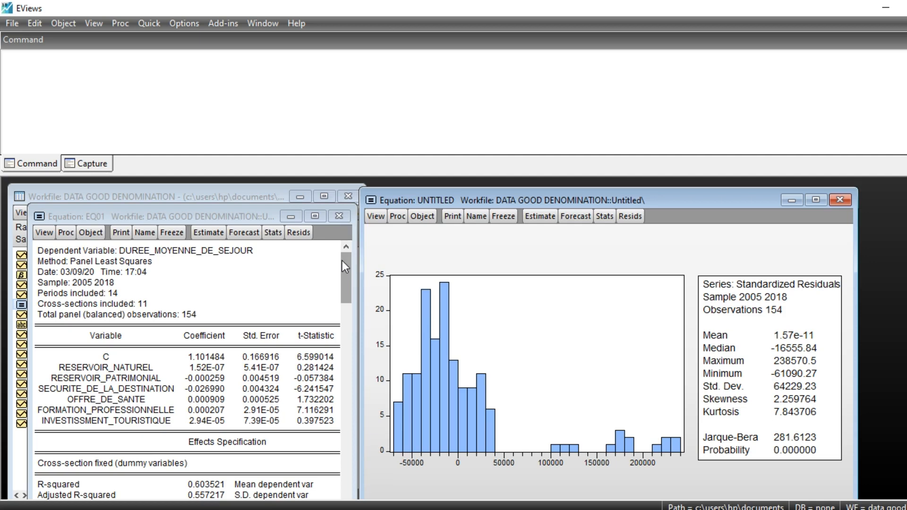
# - Open the equation's specification and examine the dependent variable arrivee_touristiques and the list of regressors
pyautogui.click(537, 219)
pyautogui.click(492, 322)
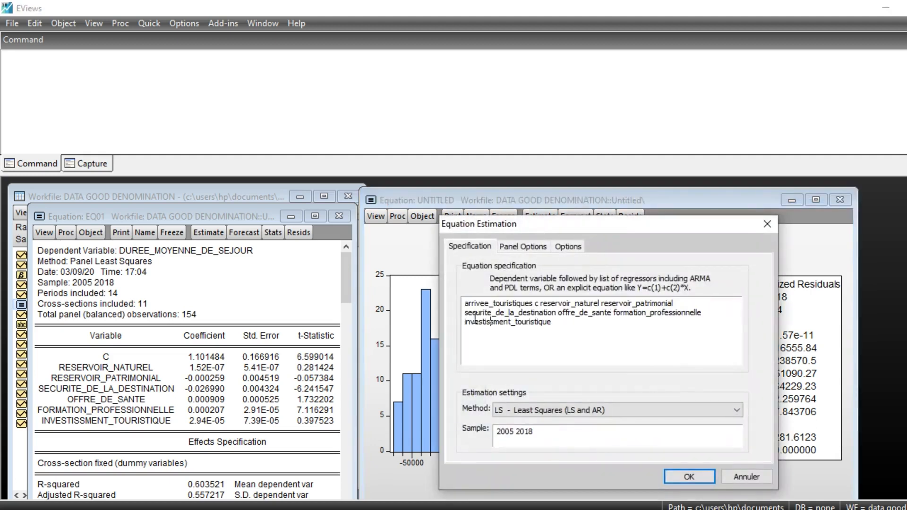
pyautogui.click(532, 303)
pyautogui.moveTo(534, 303); pyautogui.dragTo(464, 305)
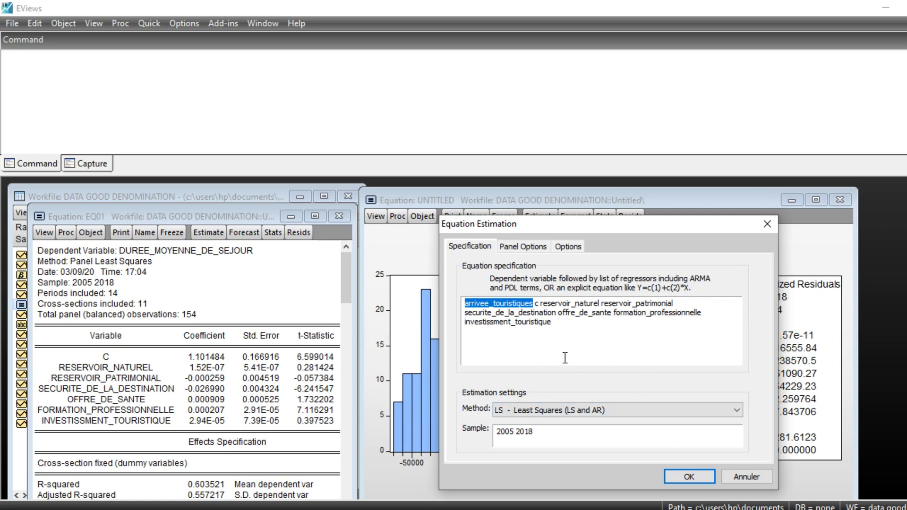
pyautogui.click(467, 305)
pyautogui.moveTo(466, 305); pyautogui.dragTo(534, 306)
pyautogui.click(540, 305)
pyautogui.hotkey('shift', 'End')
pyautogui.hotkey('shift', 'Down')
pyautogui.hotkey('shift', 'Down')
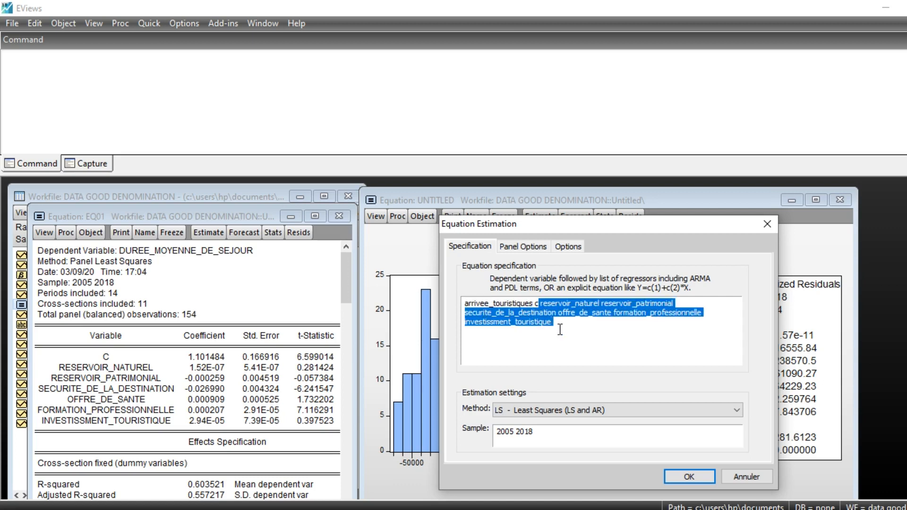
pyautogui.click(535, 304)
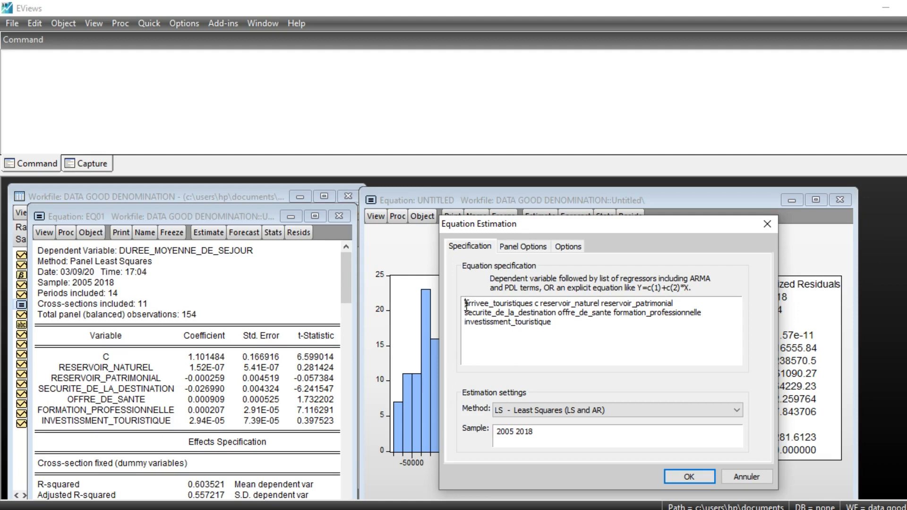
# - Change the dependent variable to log(arrivee_touristiques), estimate the equation and review the output
pyautogui.moveTo(678, 508)
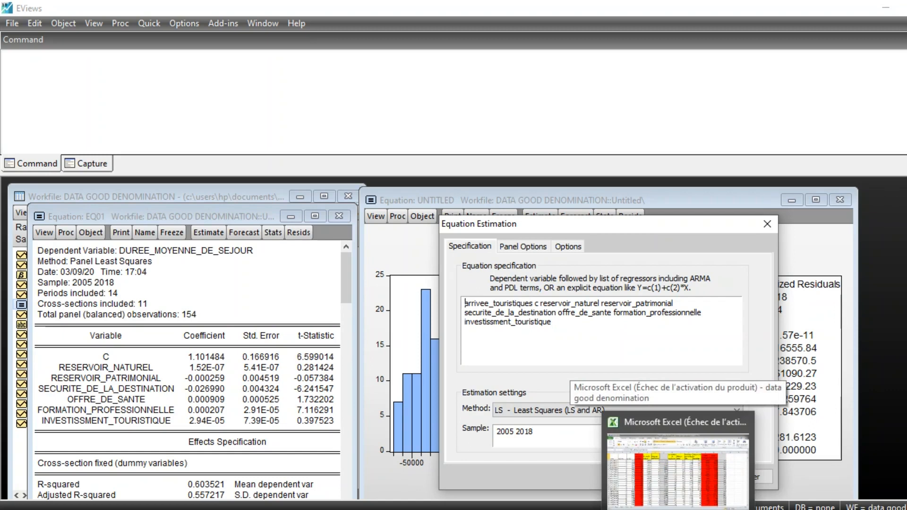
pyautogui.click(467, 302)
pyautogui.write('log')
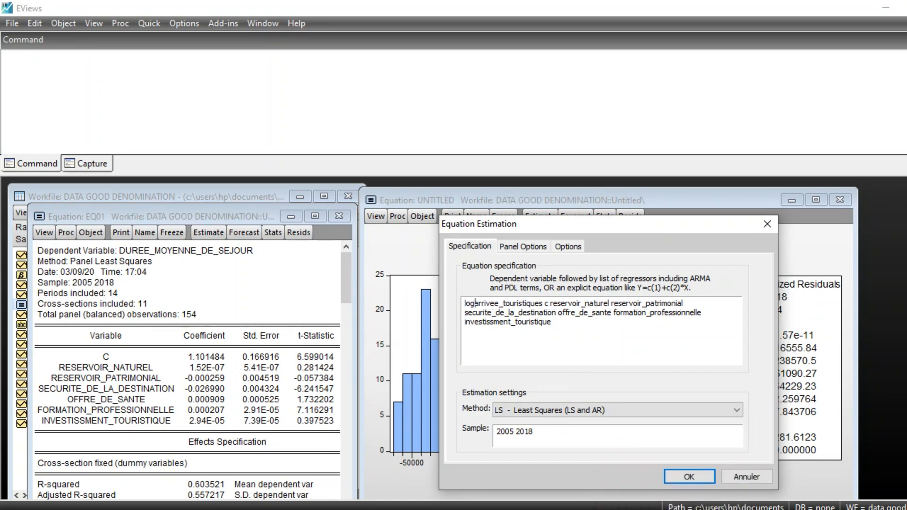
pyautogui.write('(')
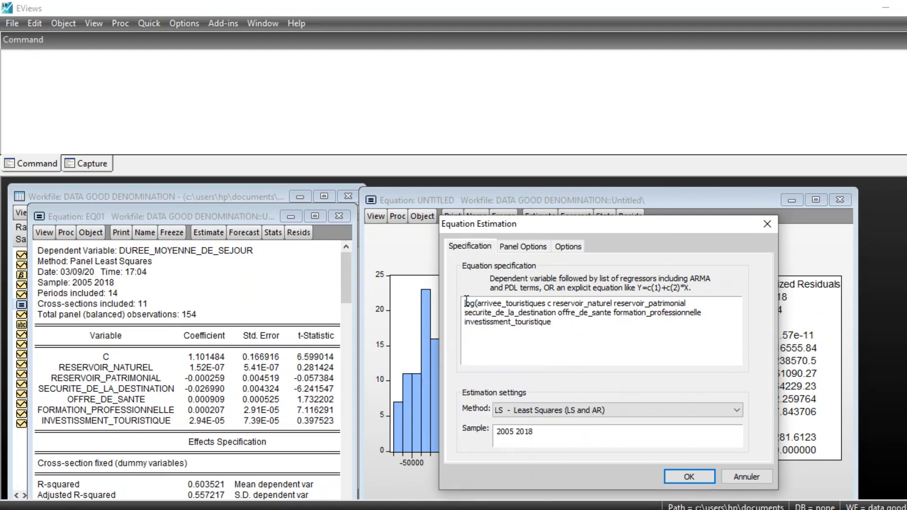
pyautogui.click(546, 303)
pyautogui.write(')')
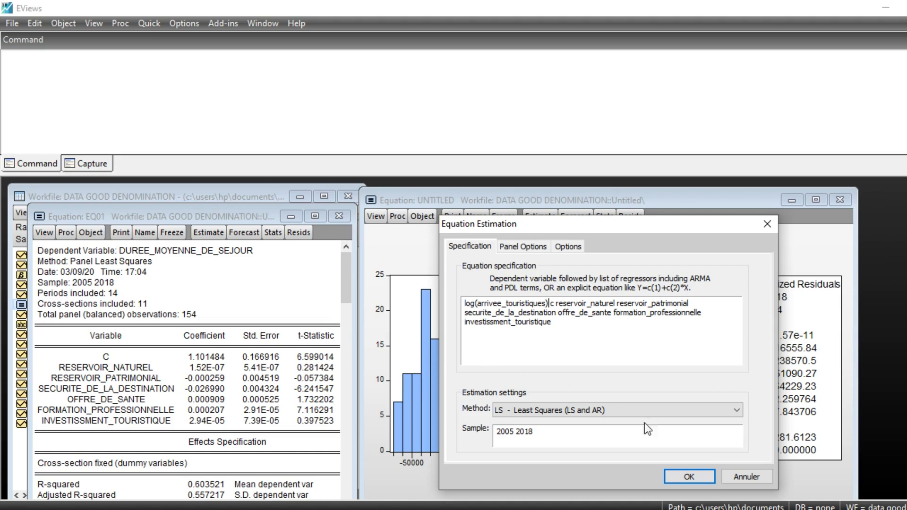
pyautogui.click(688, 478)
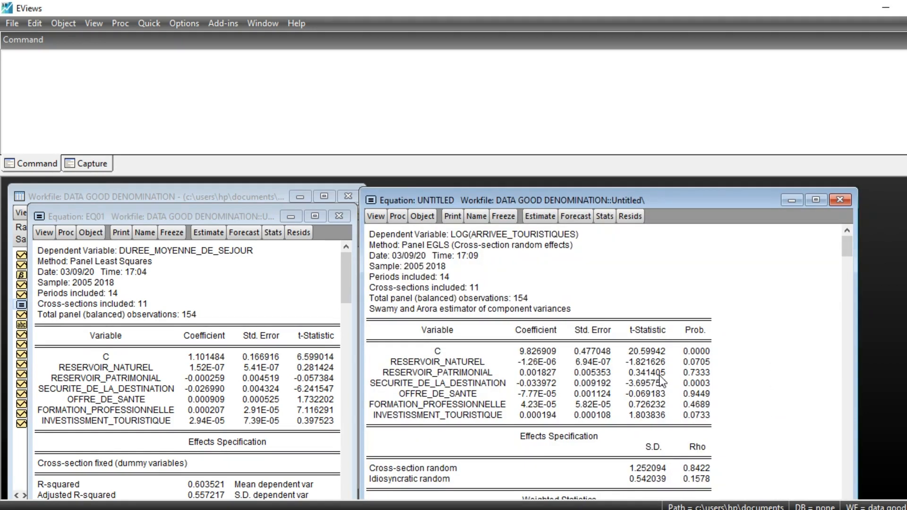
pyautogui.scroll(-3, 487, 331)
pyautogui.scroll(2, 487, 331)
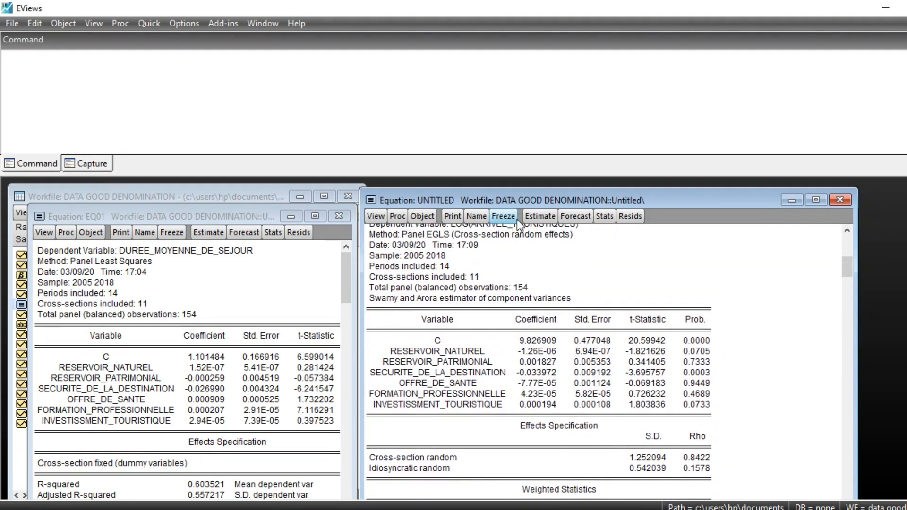
# - Check the log(arrivee_touristiques) equation's panel effects, keep cross-section effects at Random and re-estimate
pyautogui.click(540, 216)
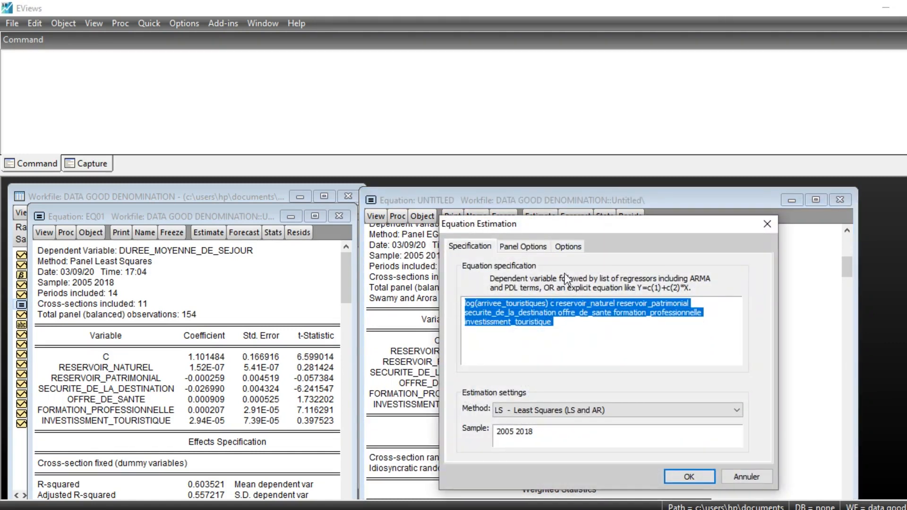
pyautogui.click(531, 248)
pyautogui.click(607, 281)
pyautogui.click(608, 281)
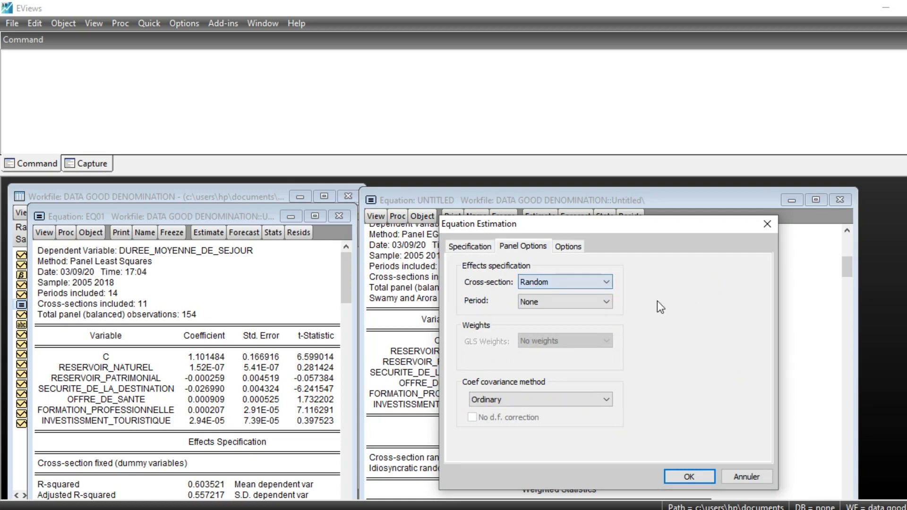
pyautogui.click(694, 476)
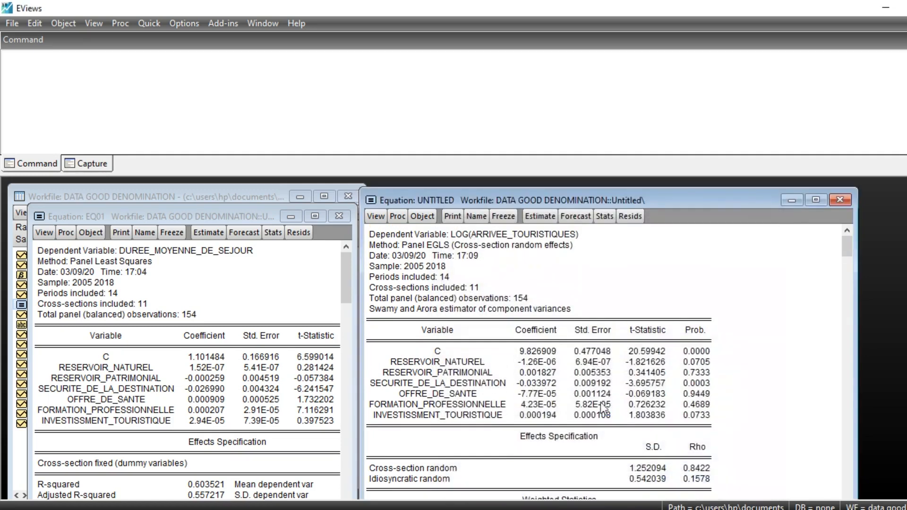
# - Run the correlated random effects Hausman test on the log(arrivee_touristiques) equation
pyautogui.click(376, 217)
pyautogui.moveTo(444, 365)
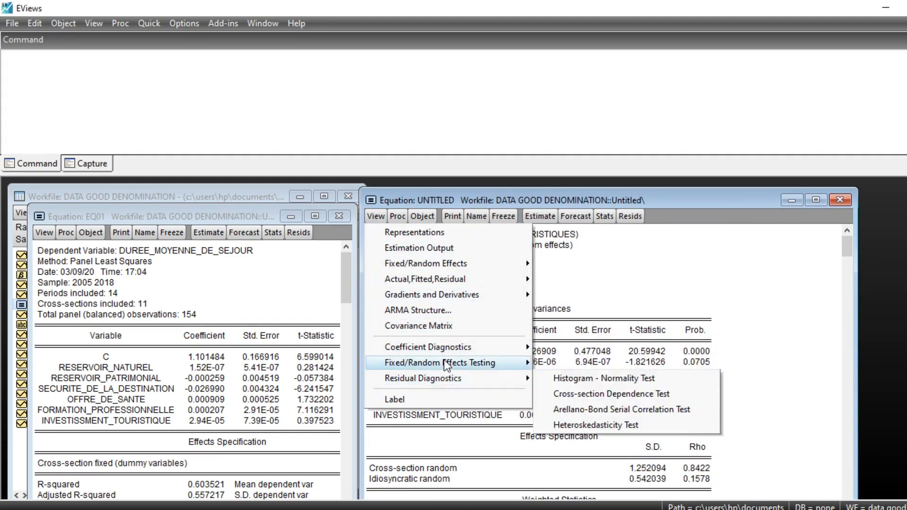
pyautogui.click(629, 395)
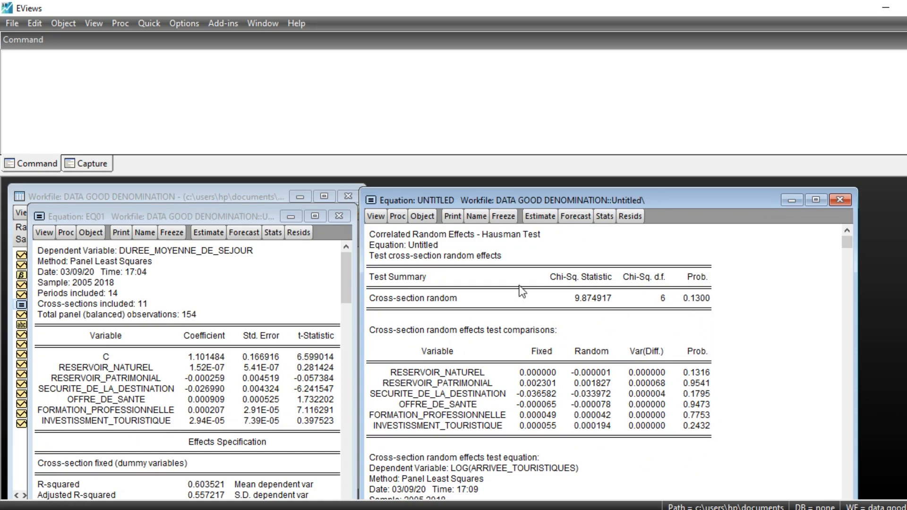
# - Run the histogram normality test on the residuals of the random-effects log(arrivee_touristiques) equation
pyautogui.click(375, 216)
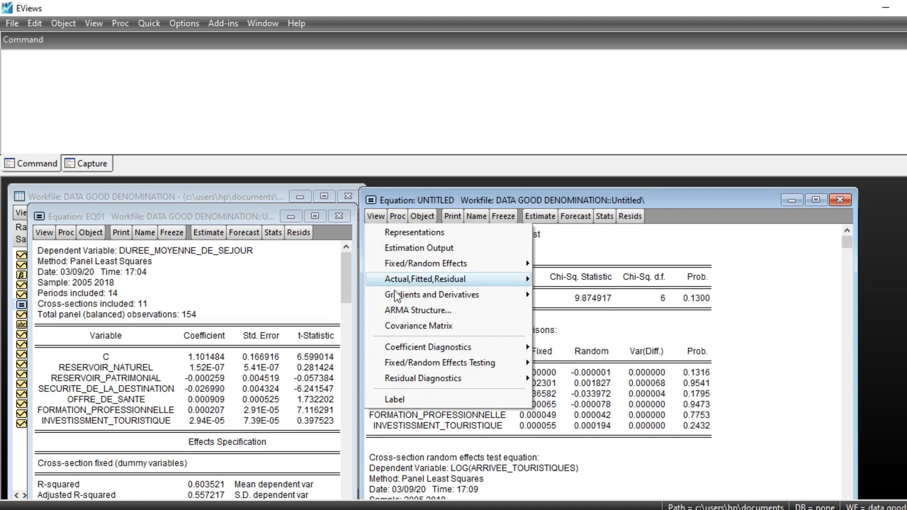
pyautogui.moveTo(453, 382)
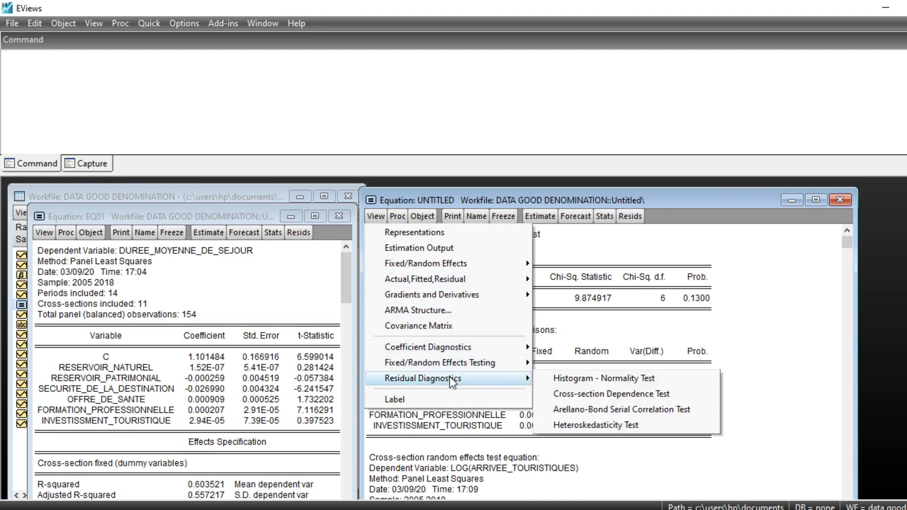
pyautogui.click(581, 381)
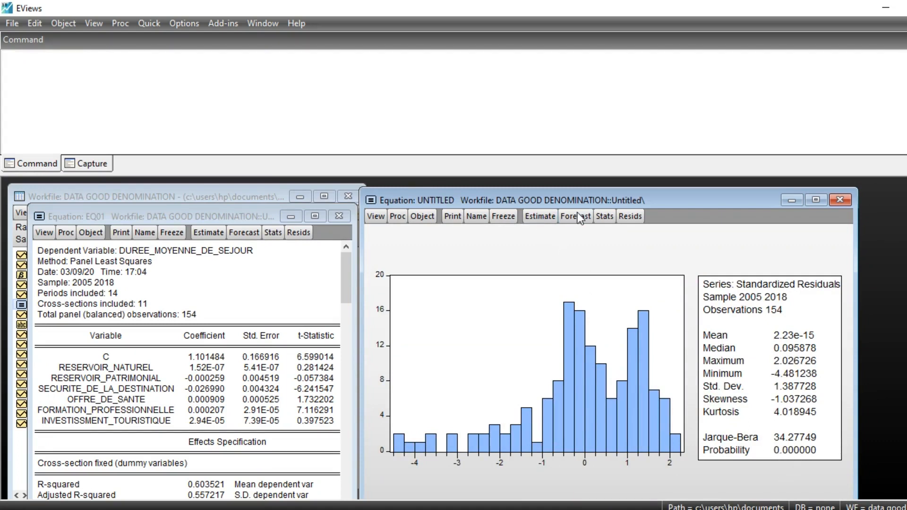
# - Set the cross-section effects of the log(arrivee_touristiques) equation to Fixed and re-estimate it
pyautogui.click(538, 218)
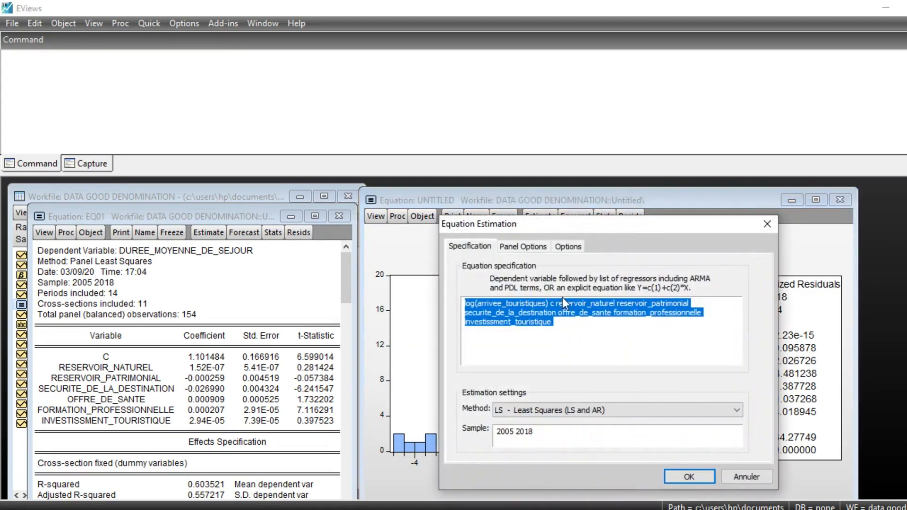
pyautogui.click(523, 247)
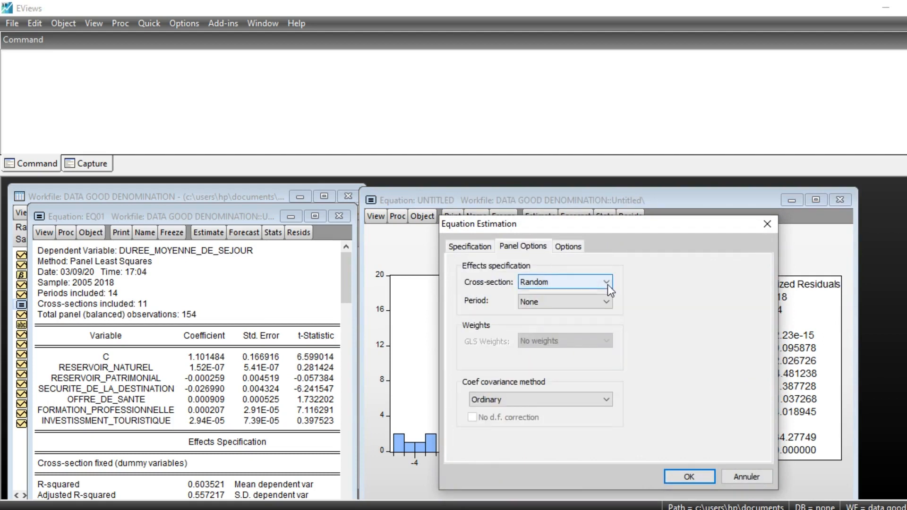
pyautogui.click(606, 283)
pyautogui.click(559, 306)
pyautogui.click(690, 477)
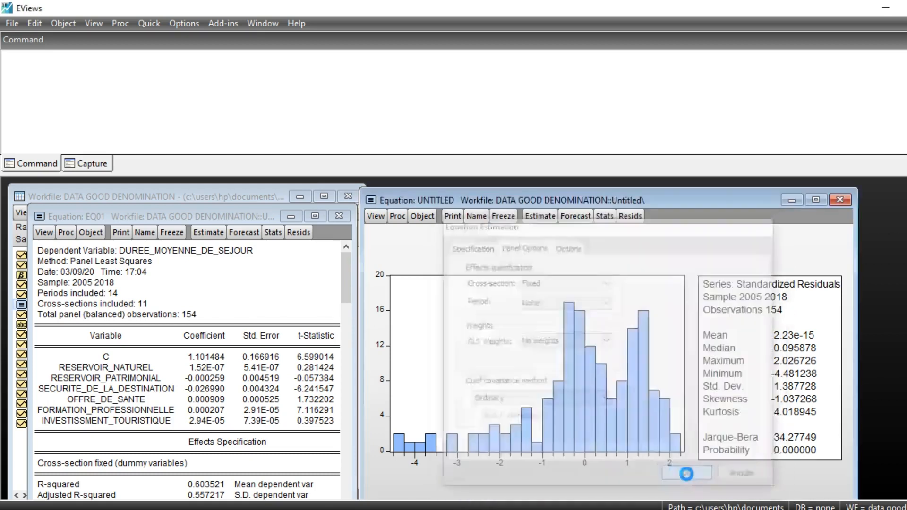
# - Run the histogram normality test on the residuals of the fixed-effects log(arrivee_touristiques) equation
pyautogui.click(376, 218)
pyautogui.moveTo(445, 380)
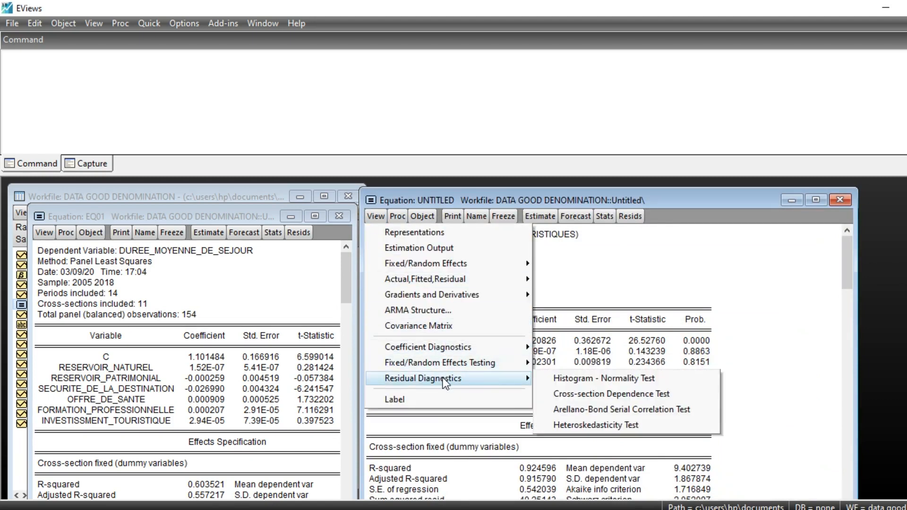
pyautogui.click(616, 379)
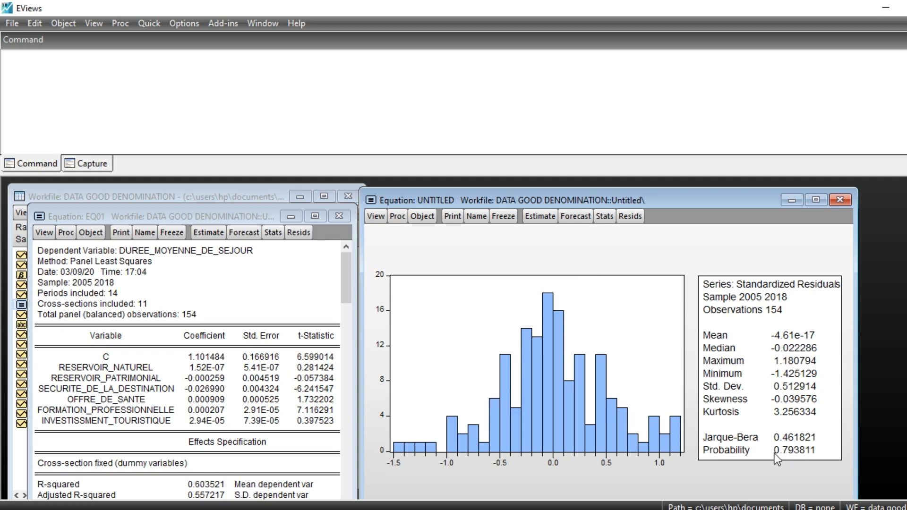
# - Switch the log(arrivee_touristiques) equation's cross-section effects to Random, re-estimate it and review the output
pyautogui.click(538, 217)
pyautogui.click(538, 246)
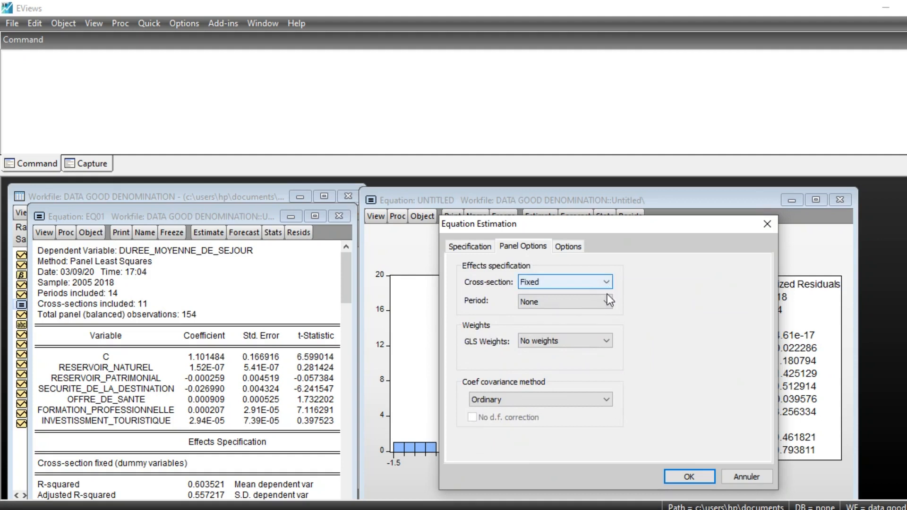
pyautogui.click(606, 283)
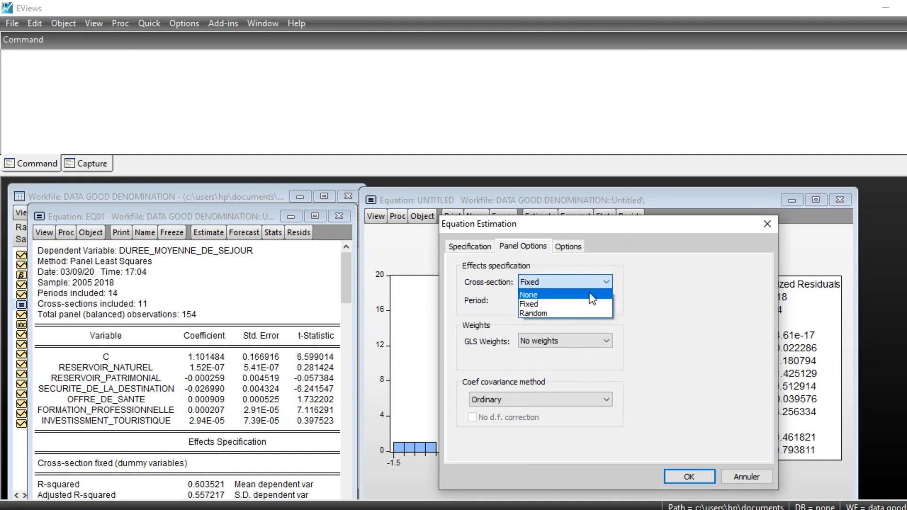
pyautogui.click(560, 310)
pyautogui.click(689, 477)
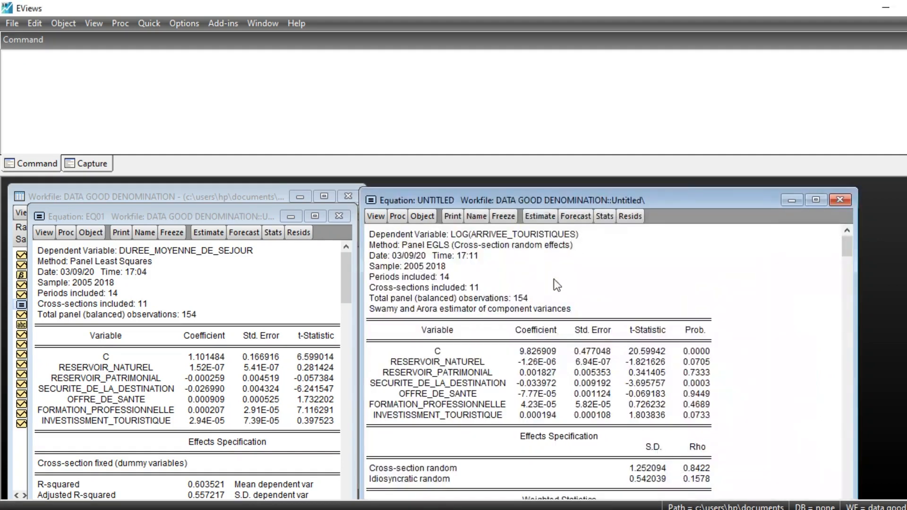
pyautogui.scroll(-1, 669, 411)
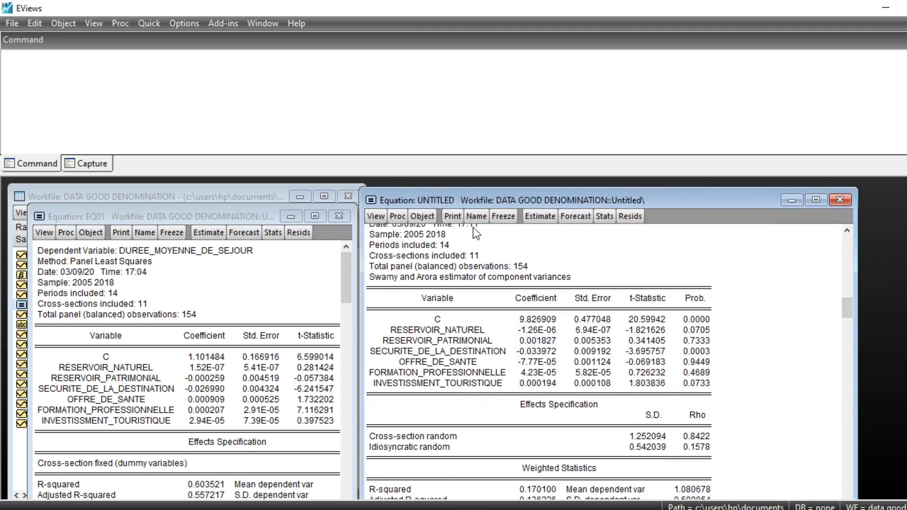
# - Repeat the histogram normality test on the residuals of the random-effects log(arrivee_touristiques) equation
pyautogui.click(381, 222)
pyautogui.moveTo(524, 379)
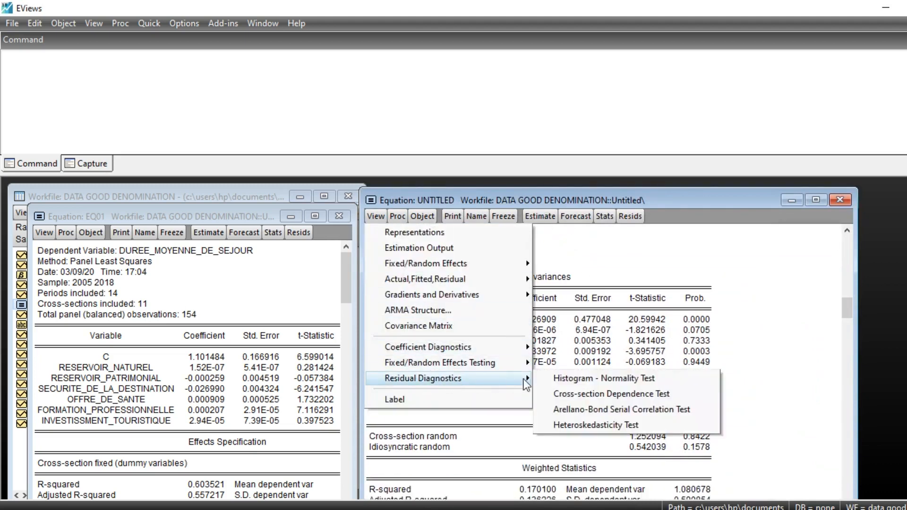
pyautogui.click(554, 379)
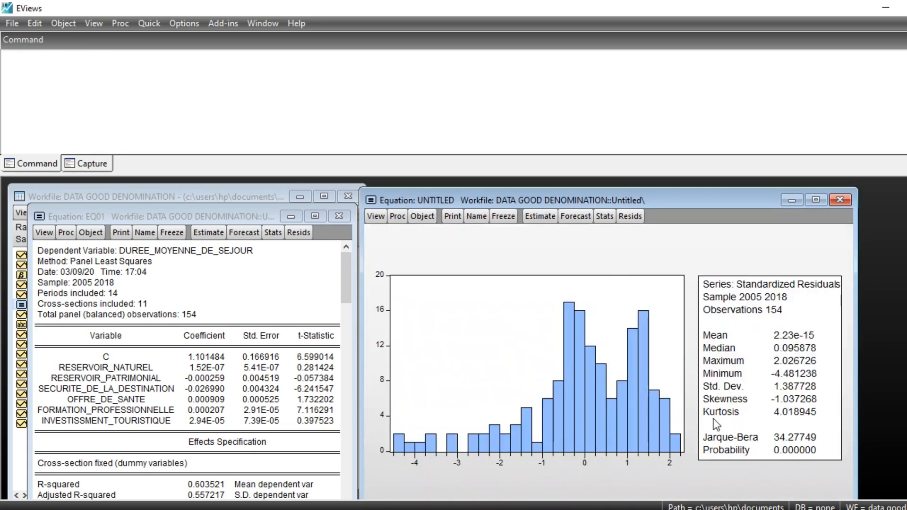
# - Return the log(arrivee_touristiques) equation's cross-section effects to Fixed, re-estimate it and review the coefficients and fit statistics
pyautogui.click(541, 217)
pyautogui.click(543, 247)
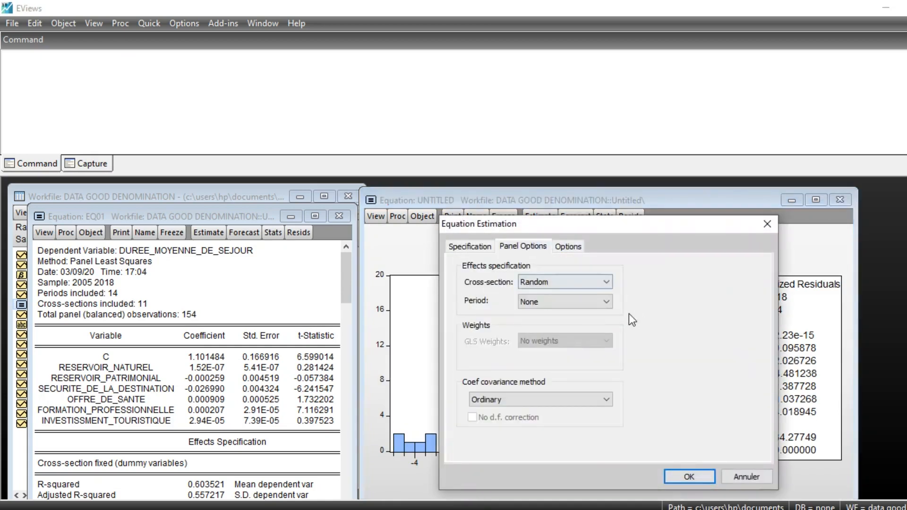
pyautogui.click(607, 282)
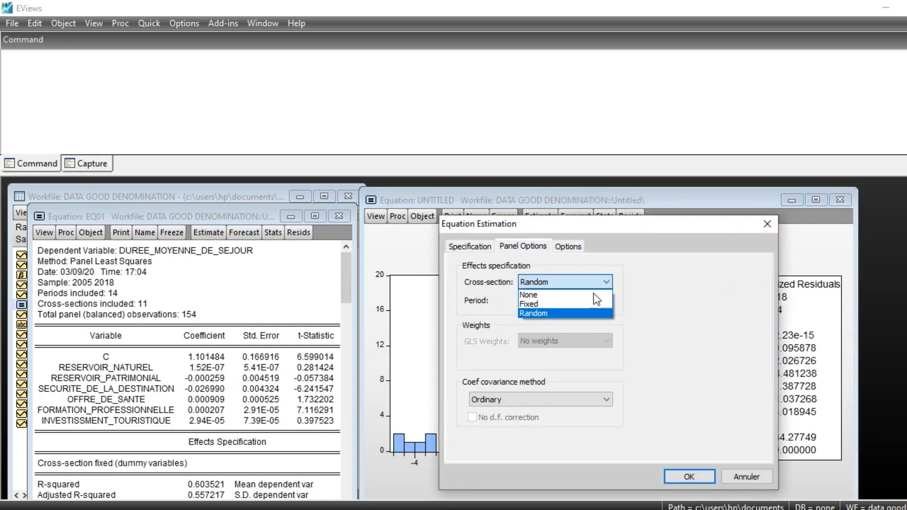
pyautogui.click(558, 305)
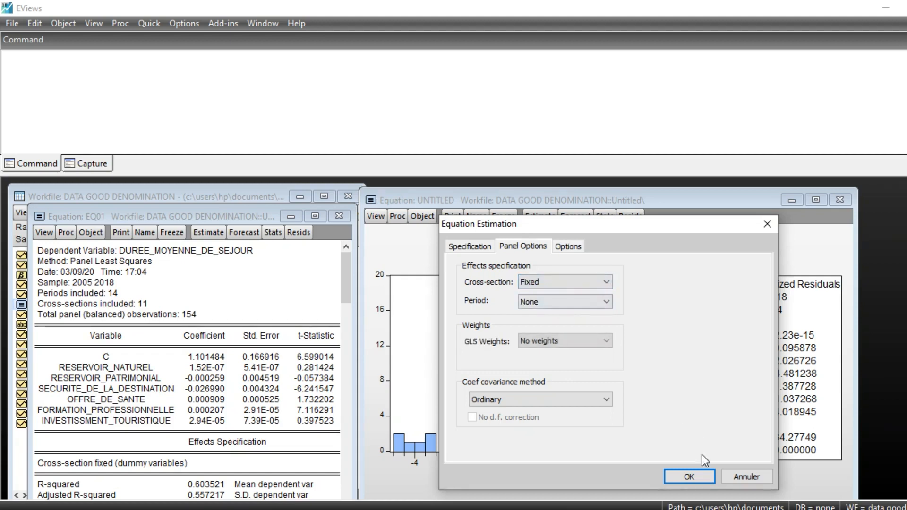
pyautogui.click(688, 476)
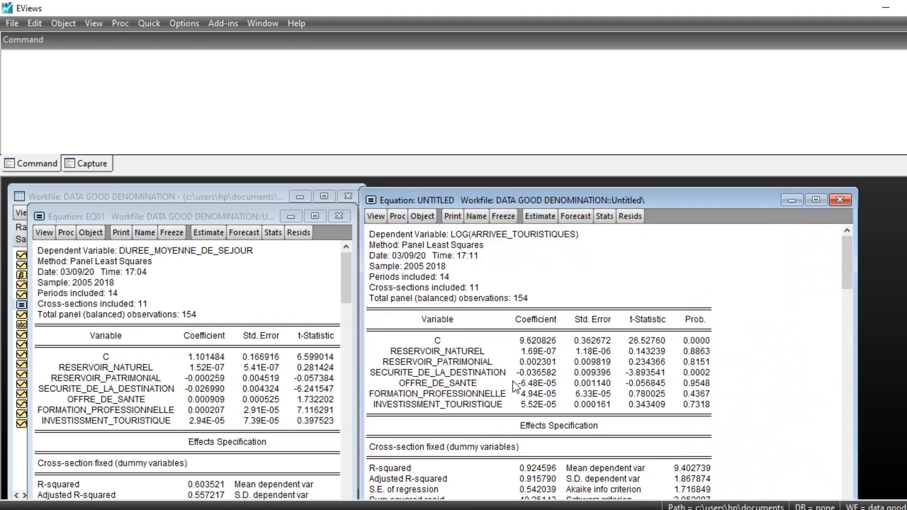
pyautogui.scroll(-1, 512, 381)
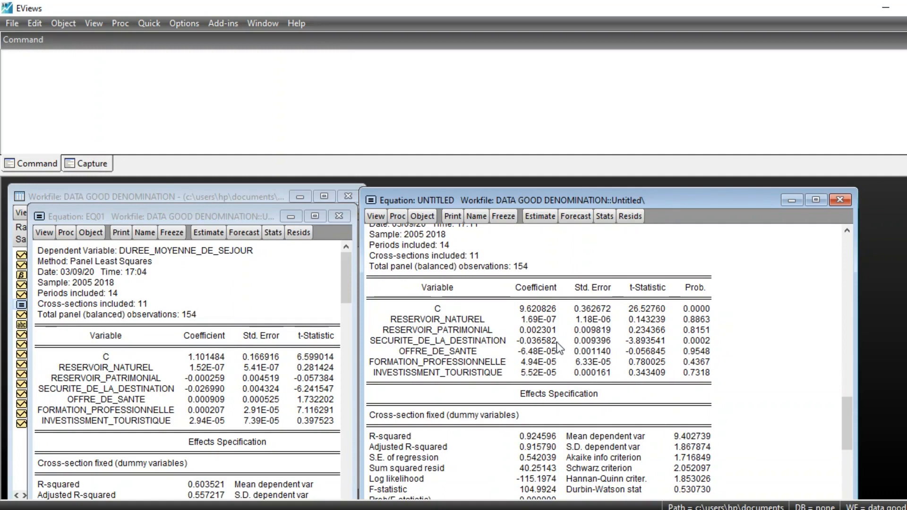
pyautogui.scroll(1, 640, 350)
pyautogui.scroll(1, 633, 353)
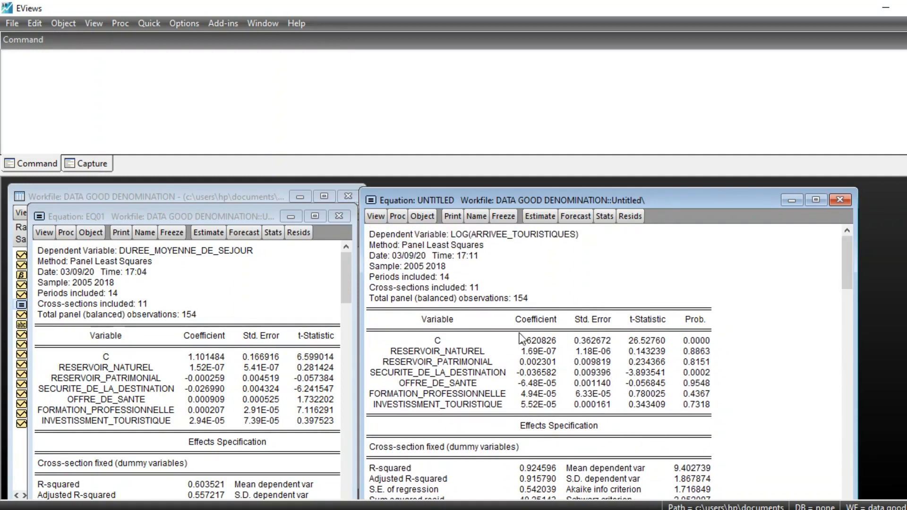
# - Run the residual cross-section dependence test on the fixed-effects log(arrivee_touristiques) equation
pyautogui.click(376, 216)
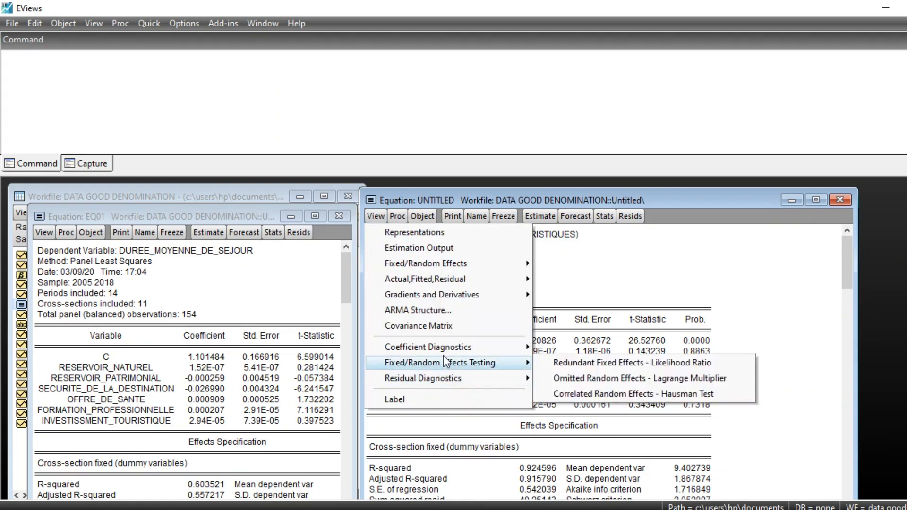
pyautogui.moveTo(444, 380)
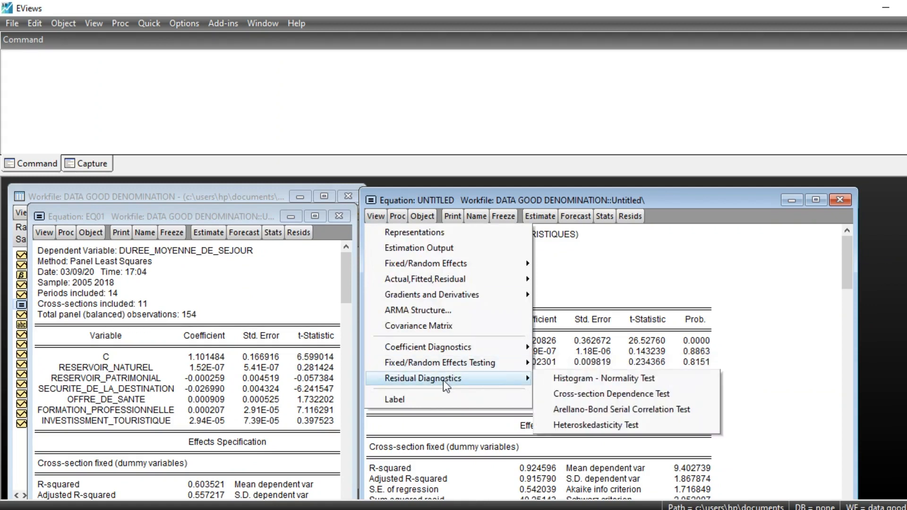
pyautogui.click(596, 397)
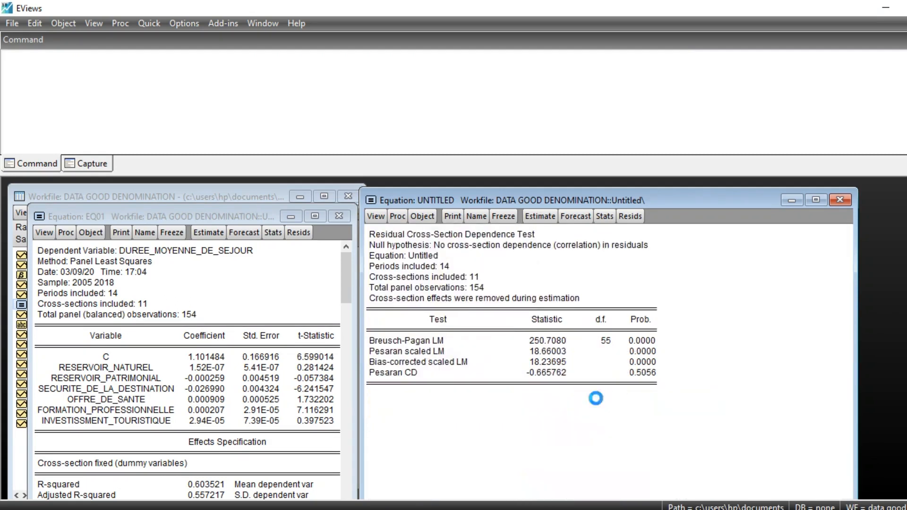